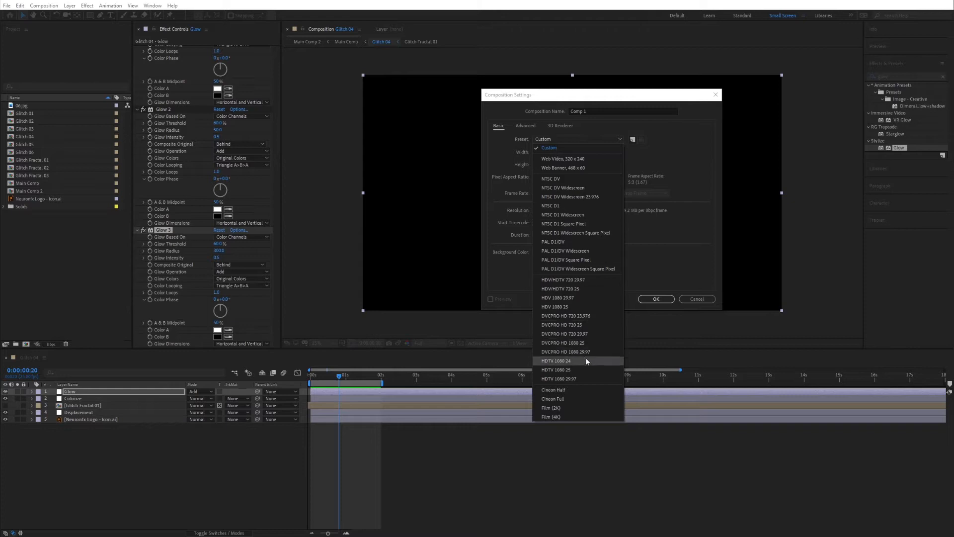
Step: Create a new composition with the HDTV 1080 25 preset and a 7-second duration, with the playhead at its start
left_click(560, 371)
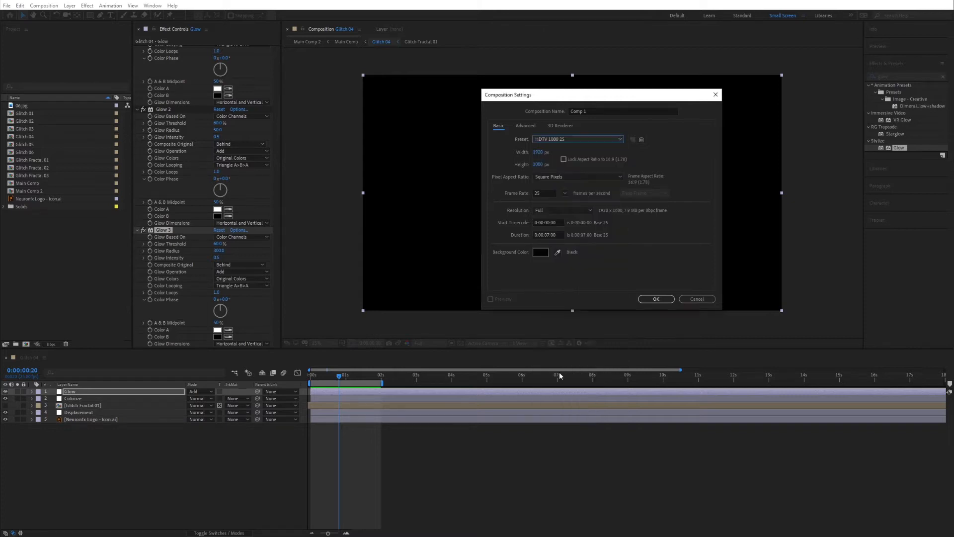
left_click(657, 299)
left_click_drag(299, 379, 326, 373)
left_click(326, 343)
left_click(333, 359)
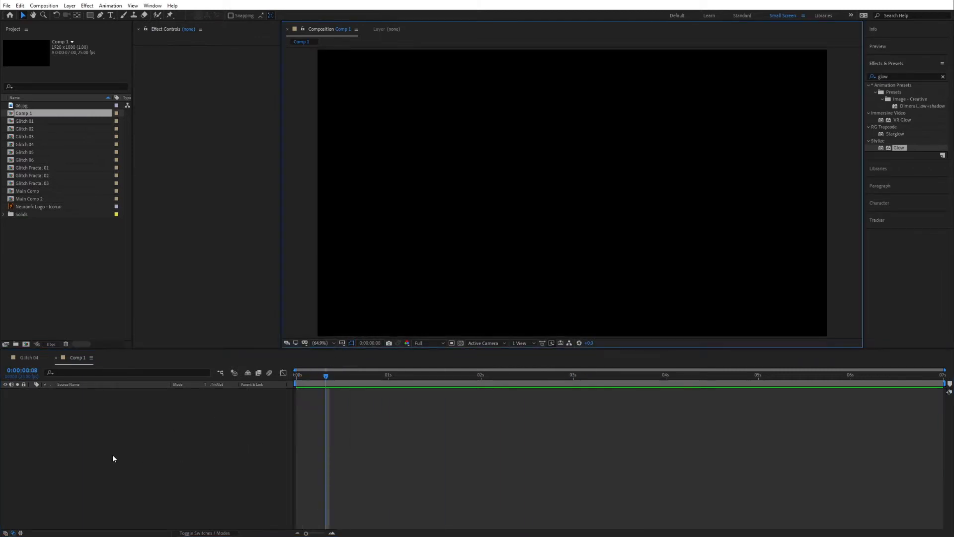
left_click_drag(310, 380, 123, 477)
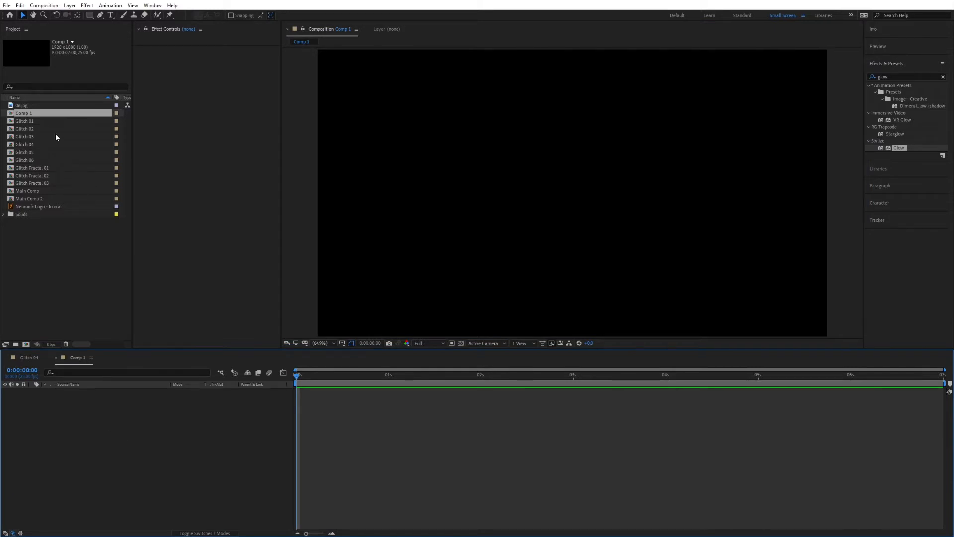
Step: Add the Neuronfx logo icon to Comp 1 and scale it to 16%
left_click_drag(28, 205, 108, 418)
key("s")
left_click_drag(199, 402, 163, 400)
left_click(171, 458)
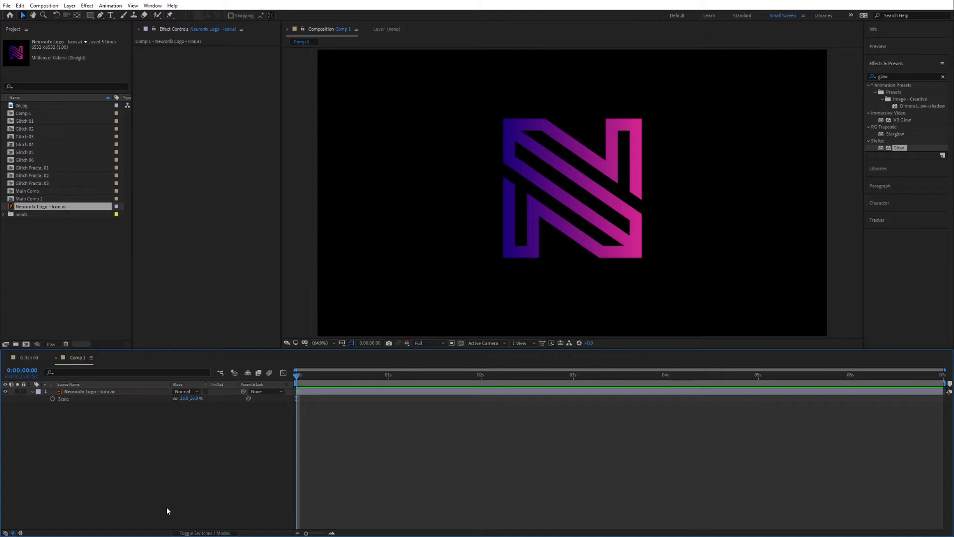
Step: Add an adjustment layer above the logo and rename it Displacement
right_click(133, 451)
mouse_move(147, 456)
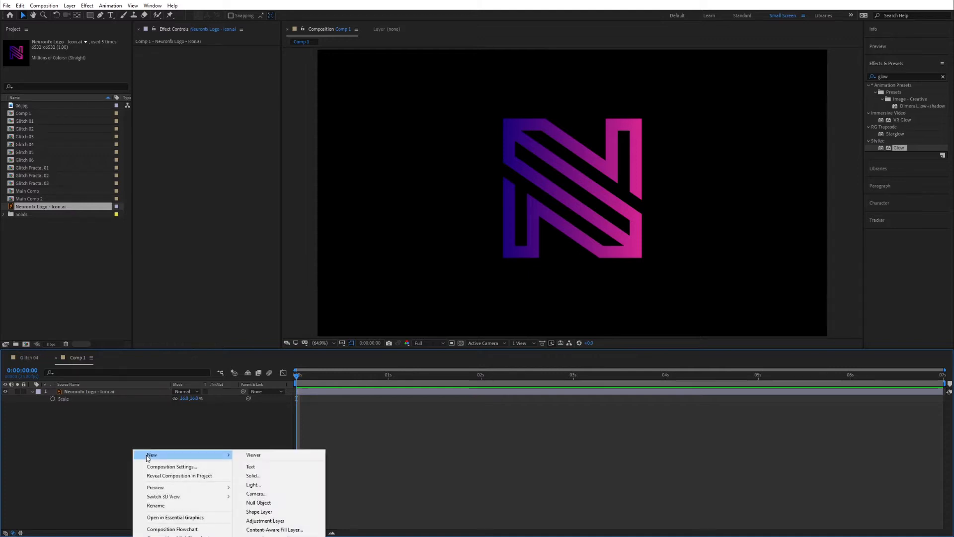
left_click(266, 521)
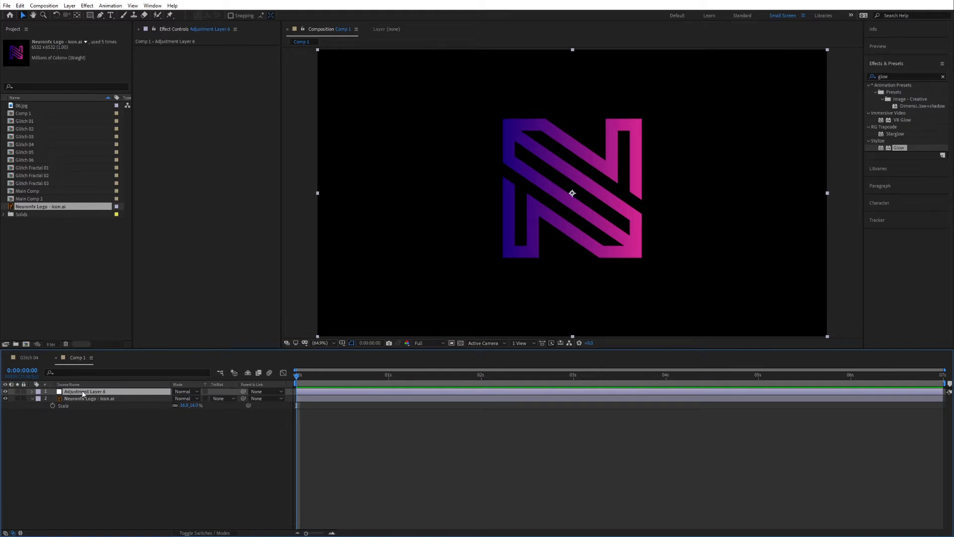
key("Return")
type("Displacem")
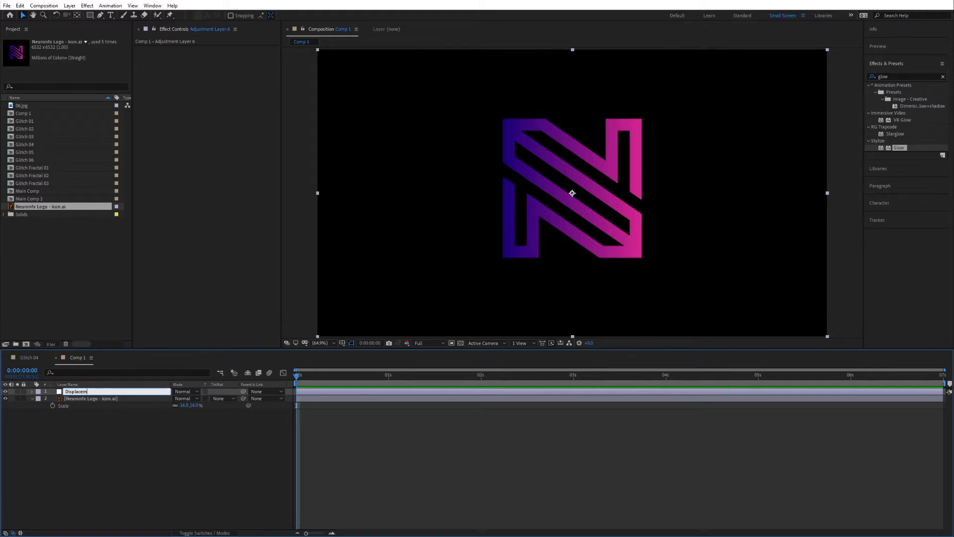
type("ent")
key("Return")
left_click(167, 443)
left_click(79, 393)
left_click(79, 394)
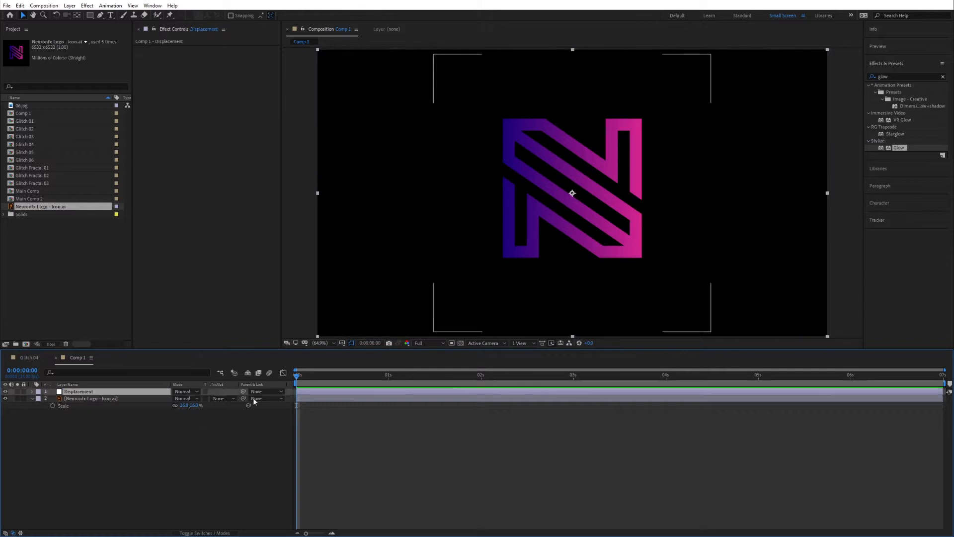
Step: Find the Displacement Map effect and apply it to the Displacement layer
left_click(885, 77)
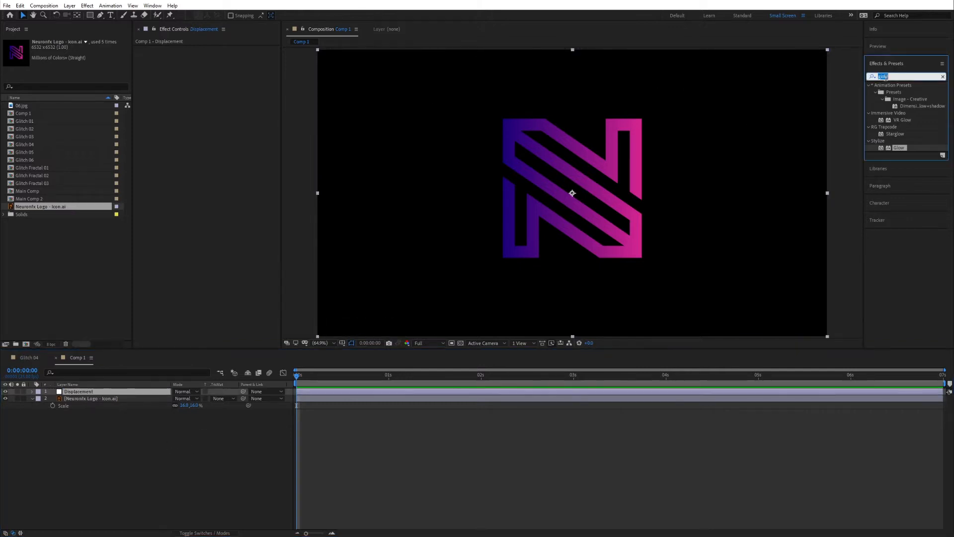
type("displ")
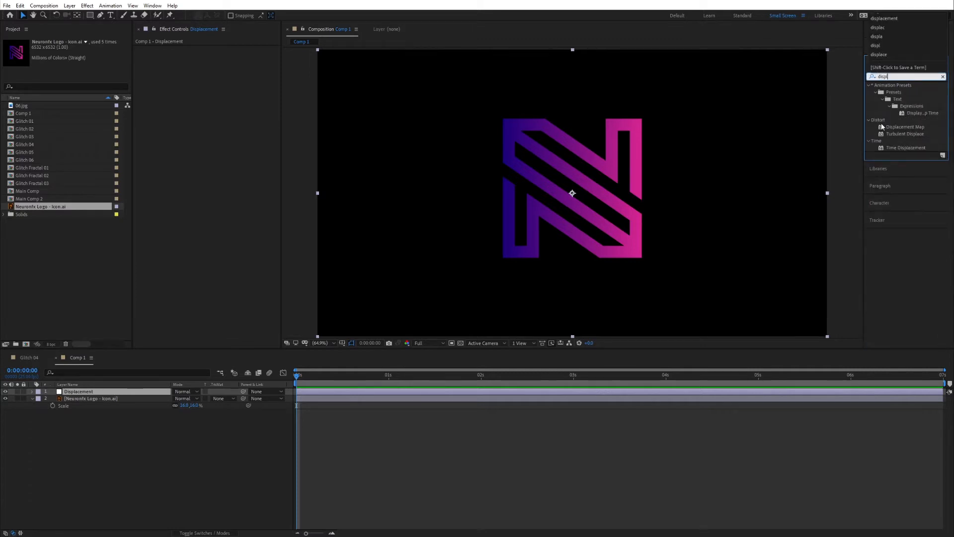
left_click_drag(905, 127, 388, 307)
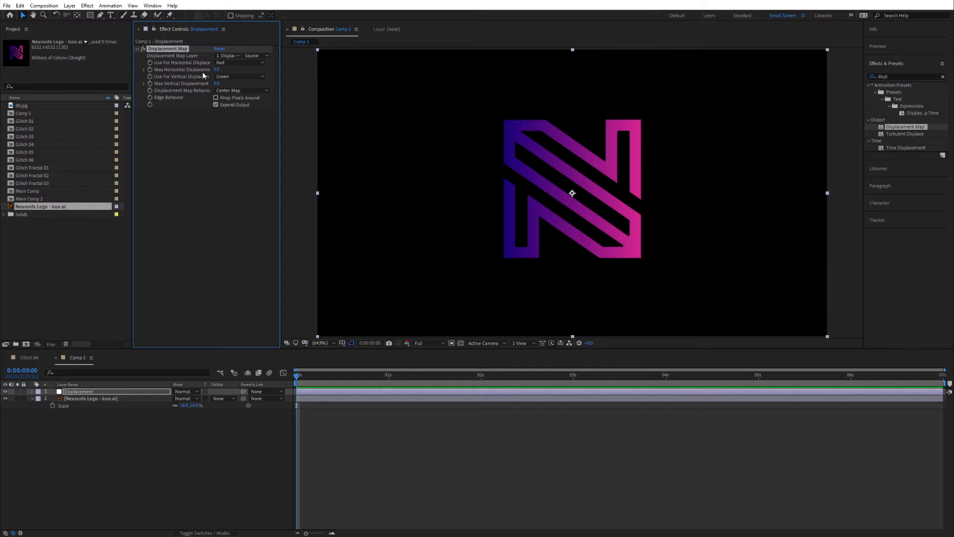
Step: Set the Displacement Map's maximum horizontal and vertical displacement to 0
mouse_move(217, 69)
left_mouse_down()
mouse_move(248, 71)
mouse_move(231, 75)
left_mouse_up()
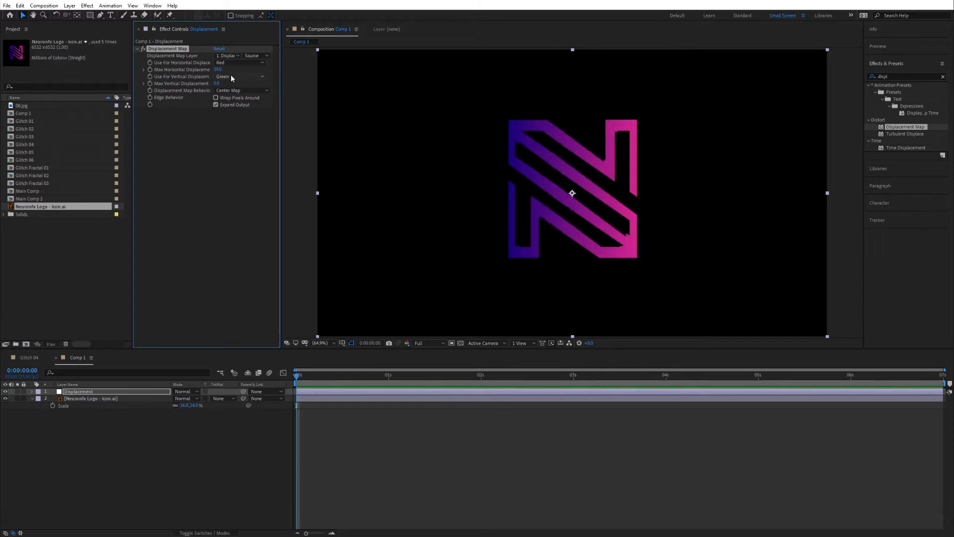
left_click(216, 69)
type("0")
key("Return")
left_click(216, 84)
type("0")
key("Return")
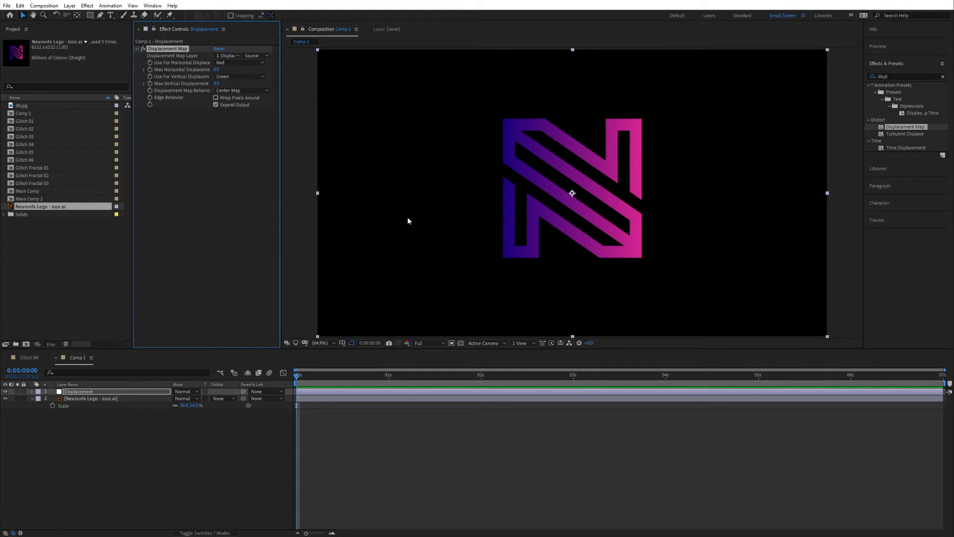
Step: Create a new 1920 x 1080 composition named Glitch Fractal 04
left_click(88, 436)
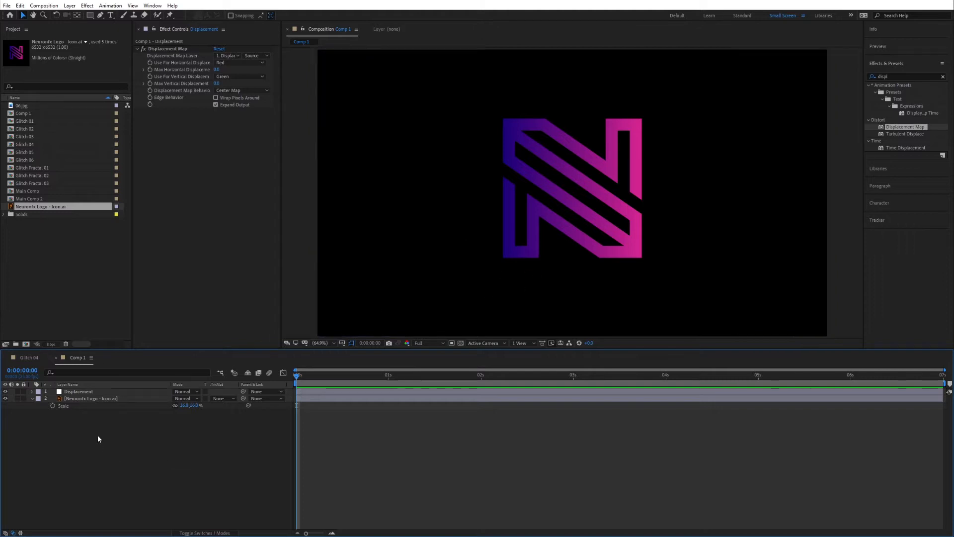
left_click(46, 6)
left_click(57, 16)
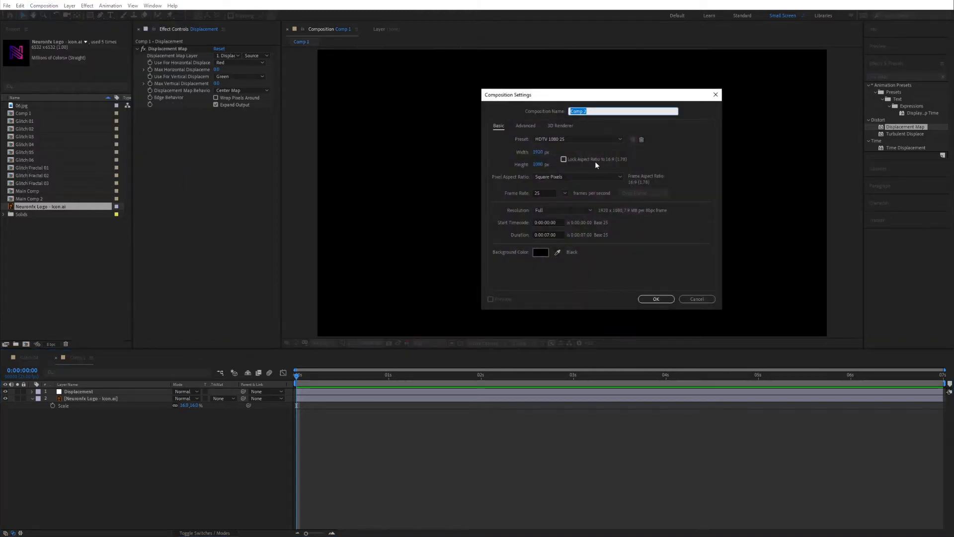
type("Glitch Fractal 04")
left_click(650, 299)
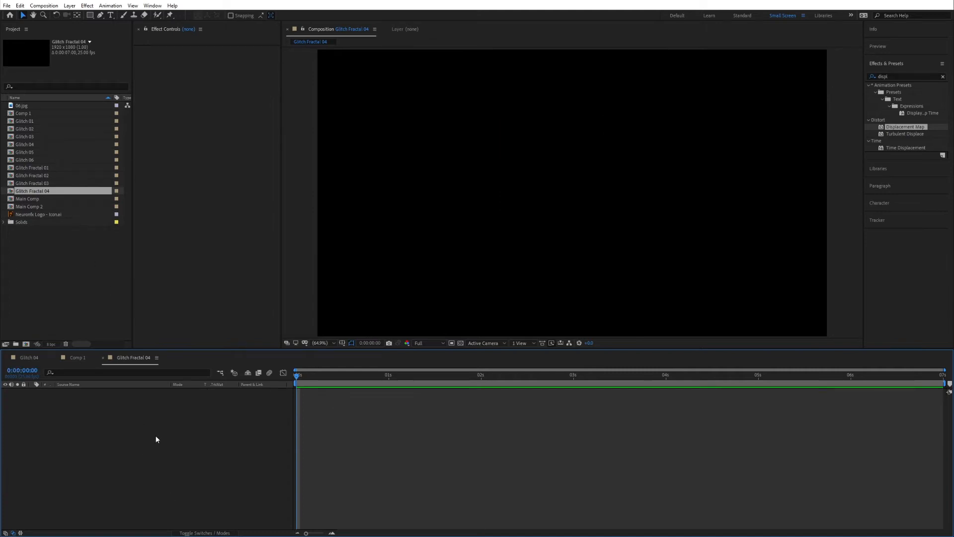
Step: Add a white solid named Fractal to the Glitch Fractal 04 composition
right_click(168, 422)
mouse_move(184, 429)
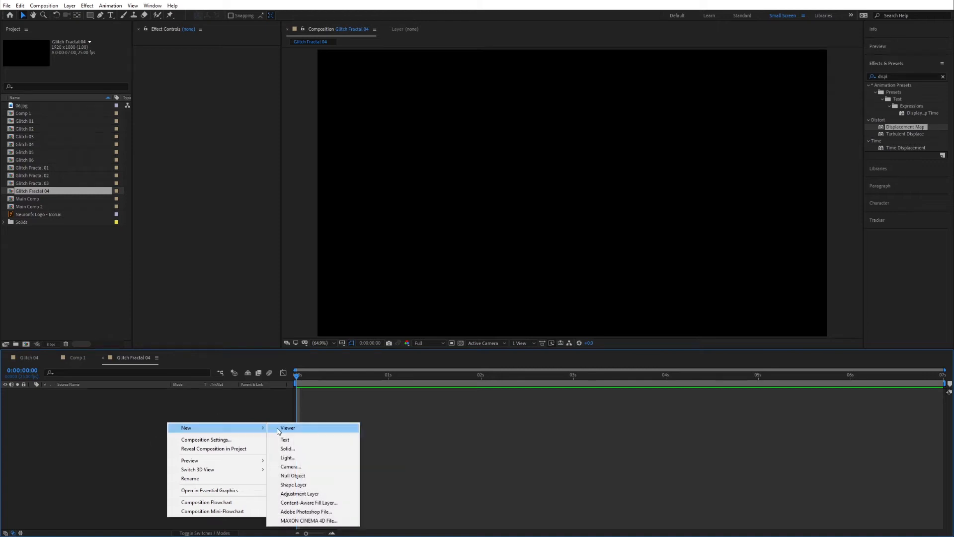
left_click(289, 449)
type("Fractal")
left_click(211, 362)
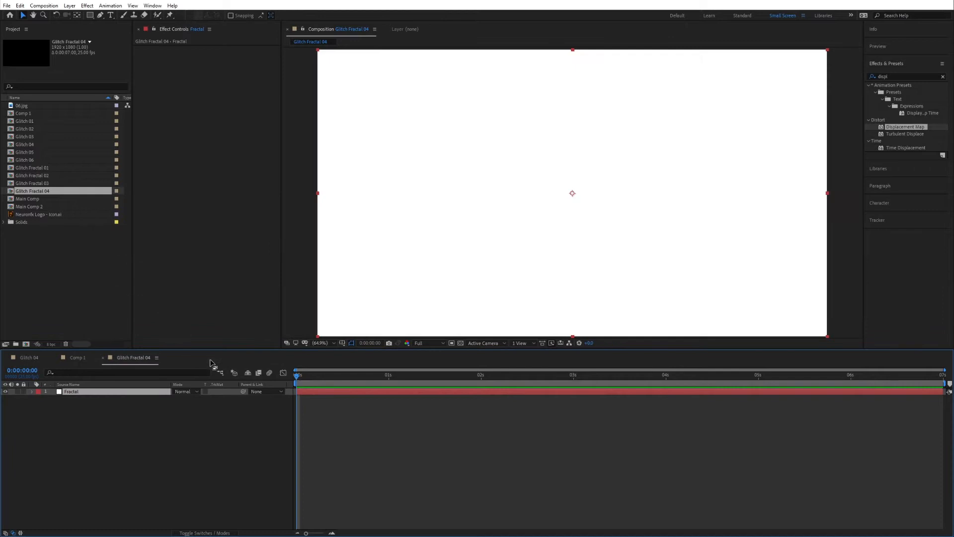
Step: Find the Fractal Noise effect and apply it to the Fractal solid
double_click(901, 77)
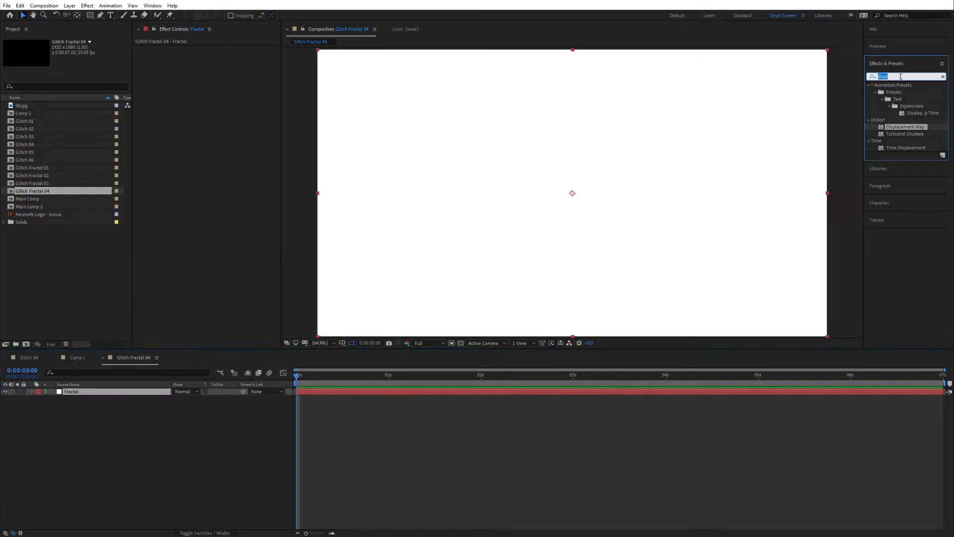
type("fractal")
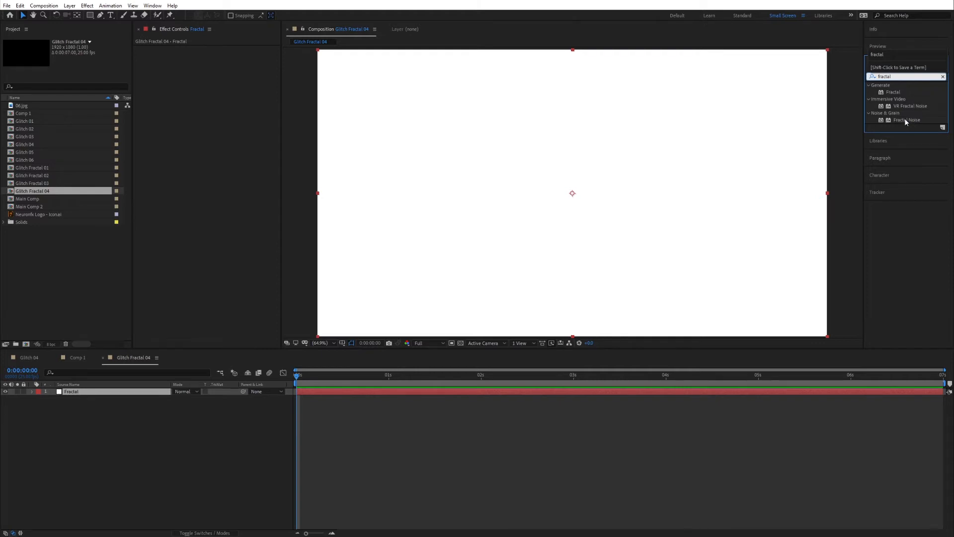
left_click_drag(902, 118, 91, 395)
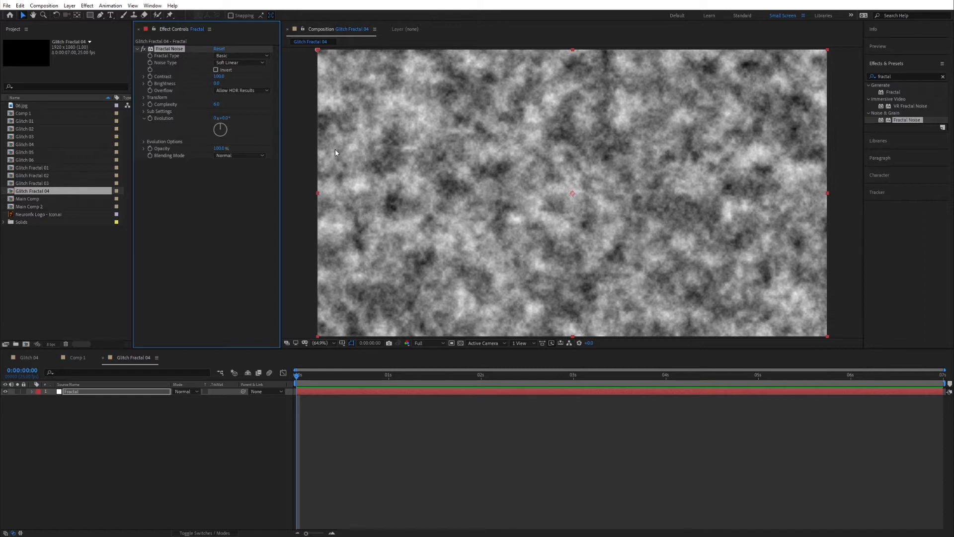
Step: Place Glitch Fractal 04 in Comp 1 between the Displacement layer and the logo, and hide it
left_click(76, 357)
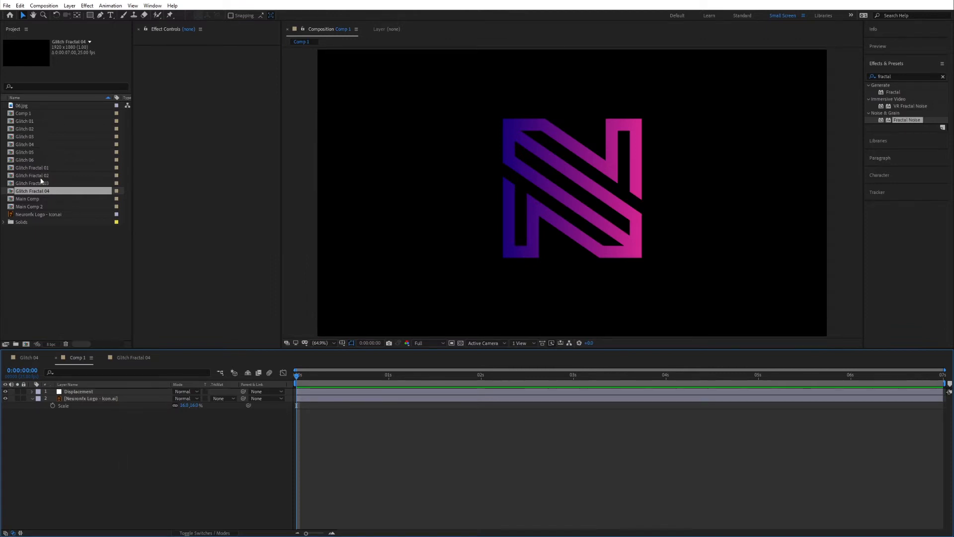
left_click_drag(28, 192, 91, 399)
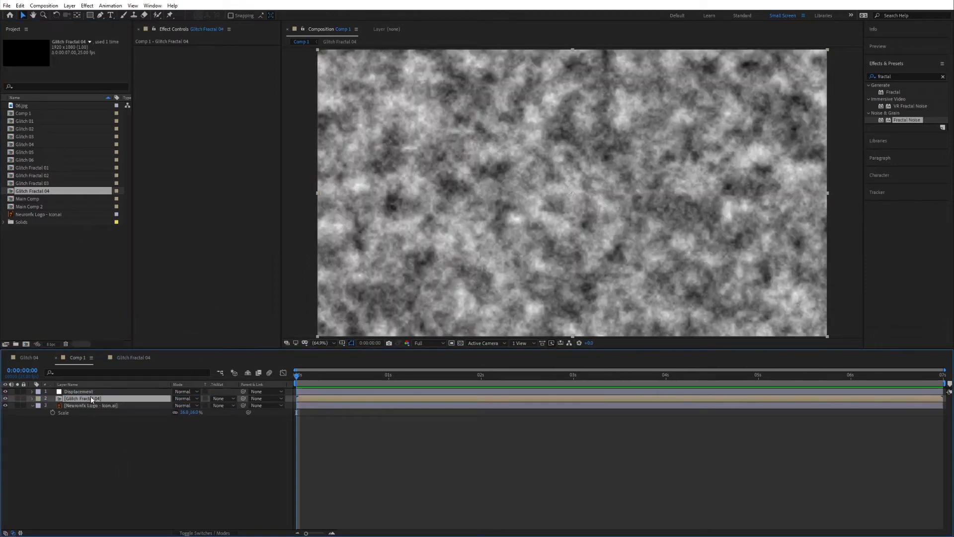
left_click(6, 399)
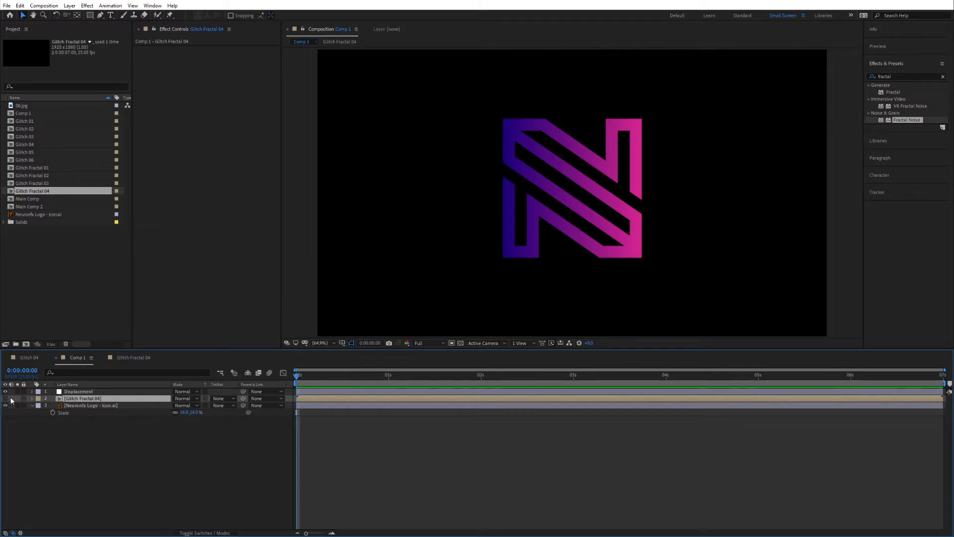
Step: Use Glitch Fractal 04 as the Displacement Map's map layer and raise the maximum horizontal displacement to about 150
key("ctrl+Up")
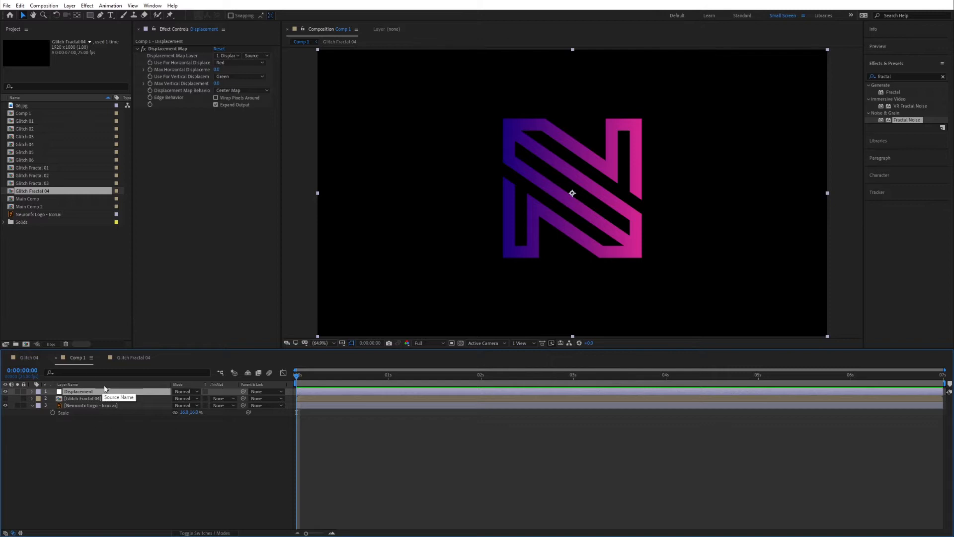
left_click(161, 57)
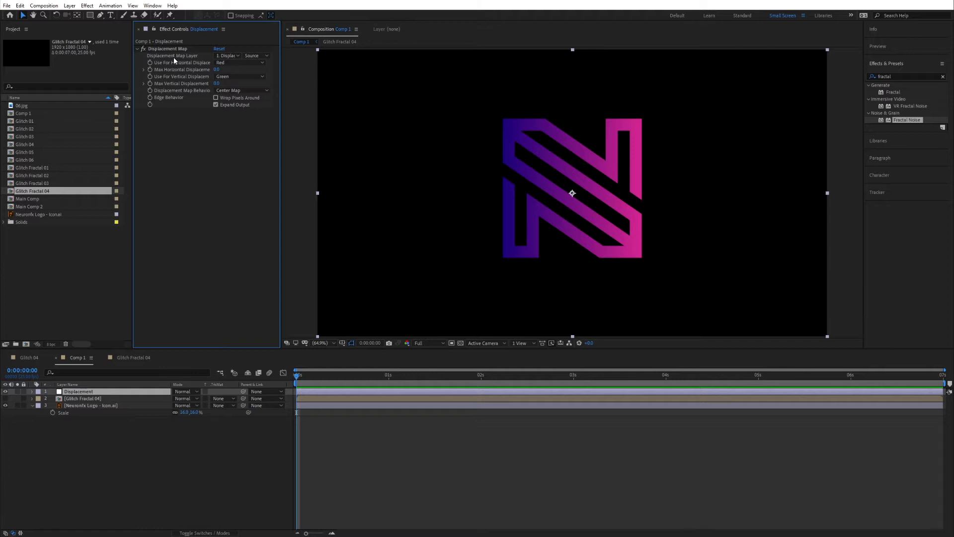
left_click(226, 57)
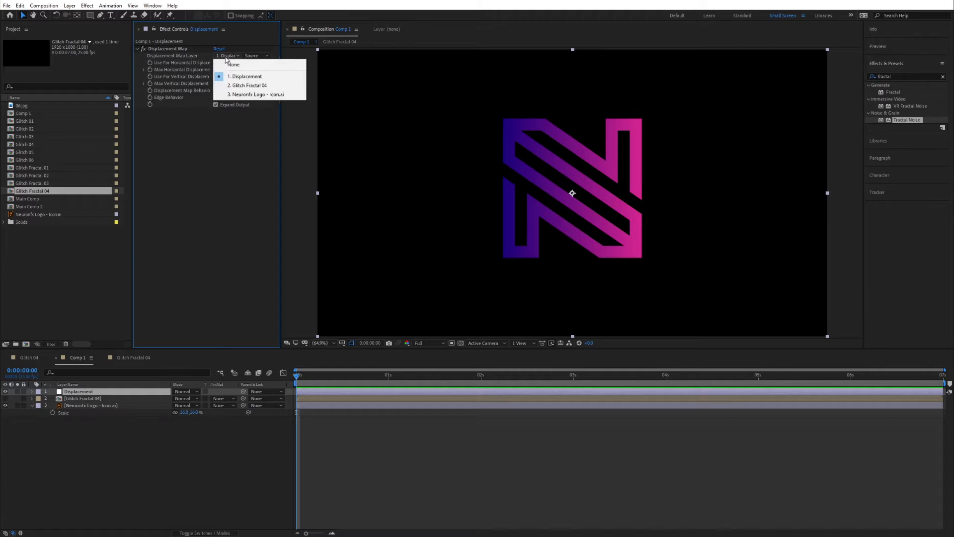
left_click(244, 85)
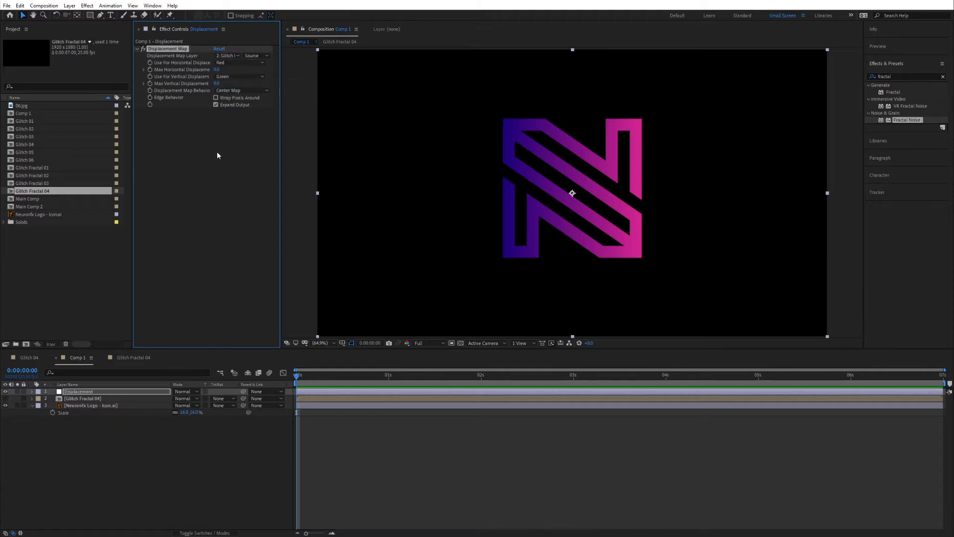
left_click_drag(216, 70, 290, 76)
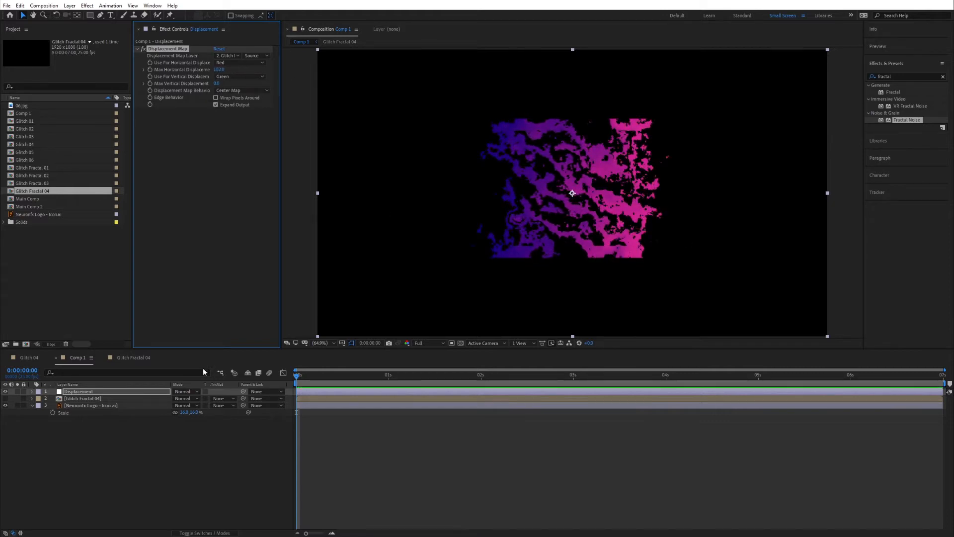
Step: Open the Glitch Fractal 04 precomp and change its Fractal Noise type to Block
left_click(73, 400)
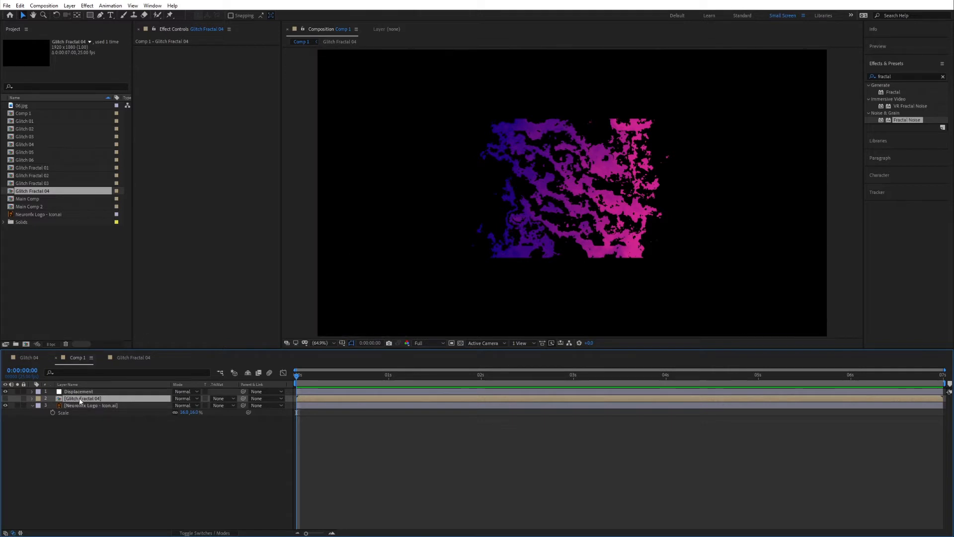
double_click(79, 399)
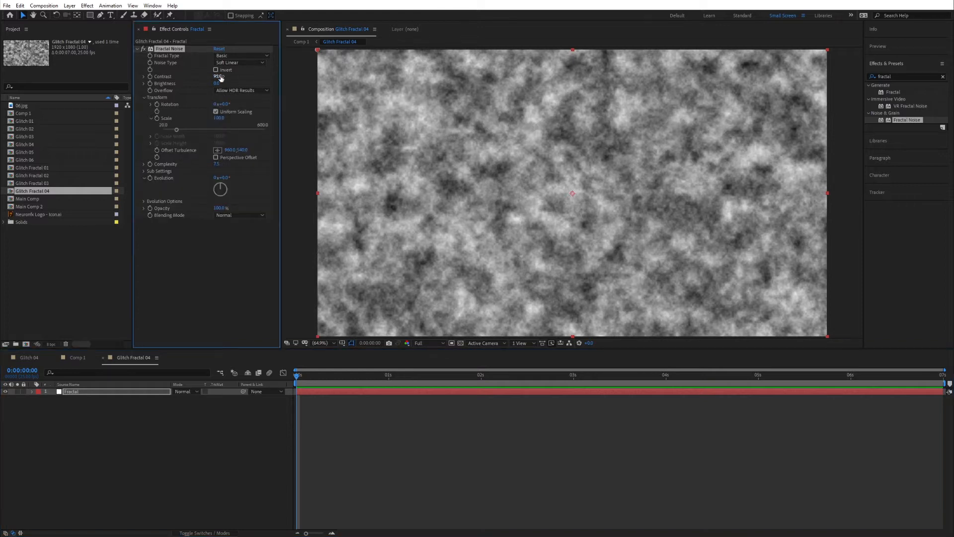
left_click(224, 63)
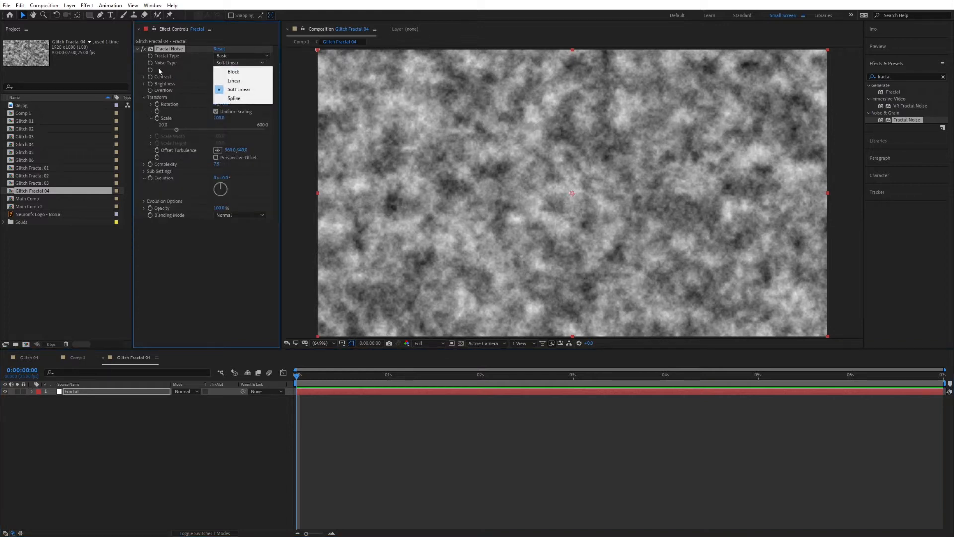
left_click(234, 72)
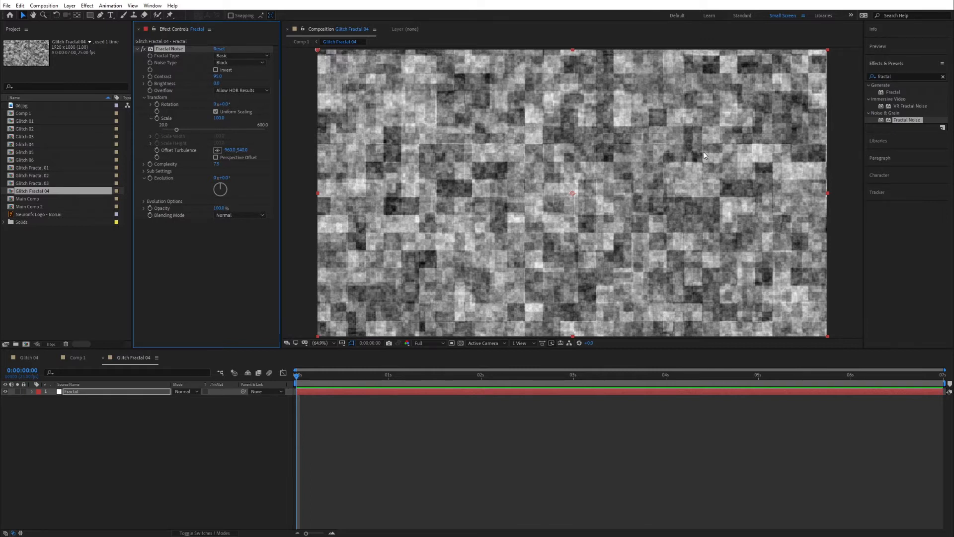
Step: Add the expression wiggle(2,1000) to the Fractal Noise Evolution and preview the animated noise
key("space")
left_click(150, 178, "alt")
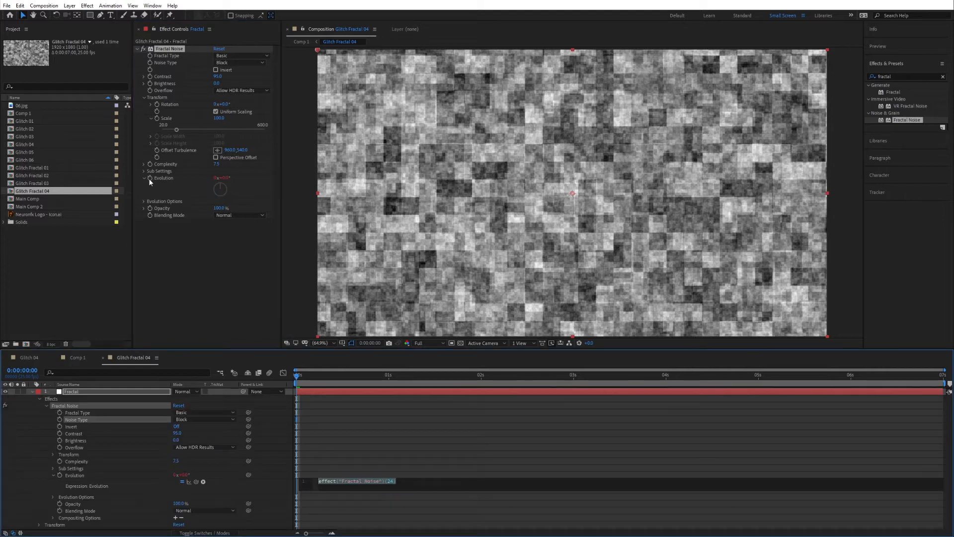
type("wiggle")
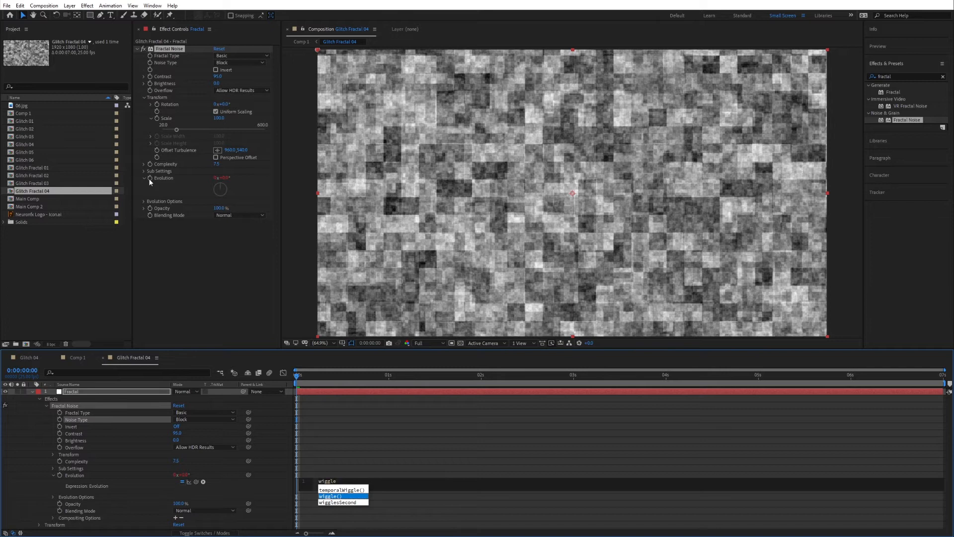
key("Return")
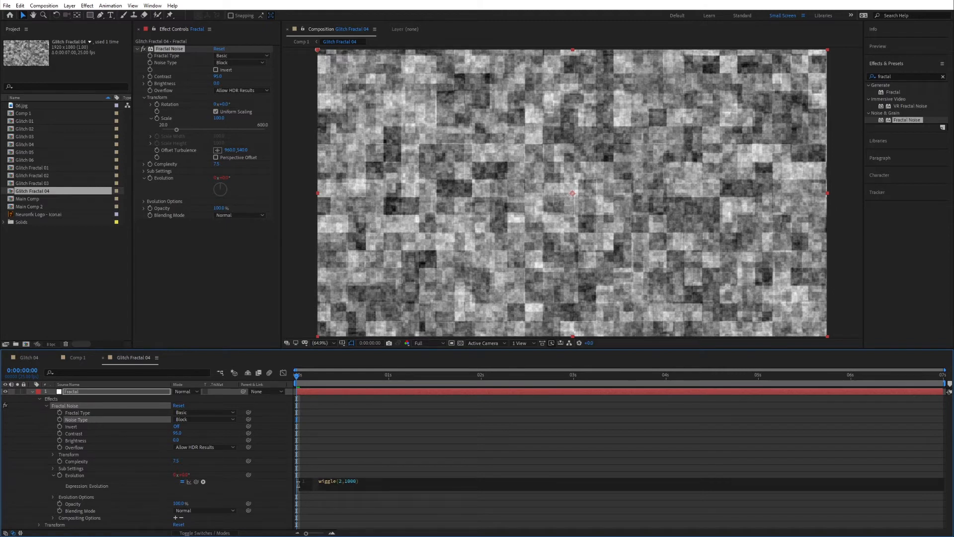
left_click(279, 481)
key("space")
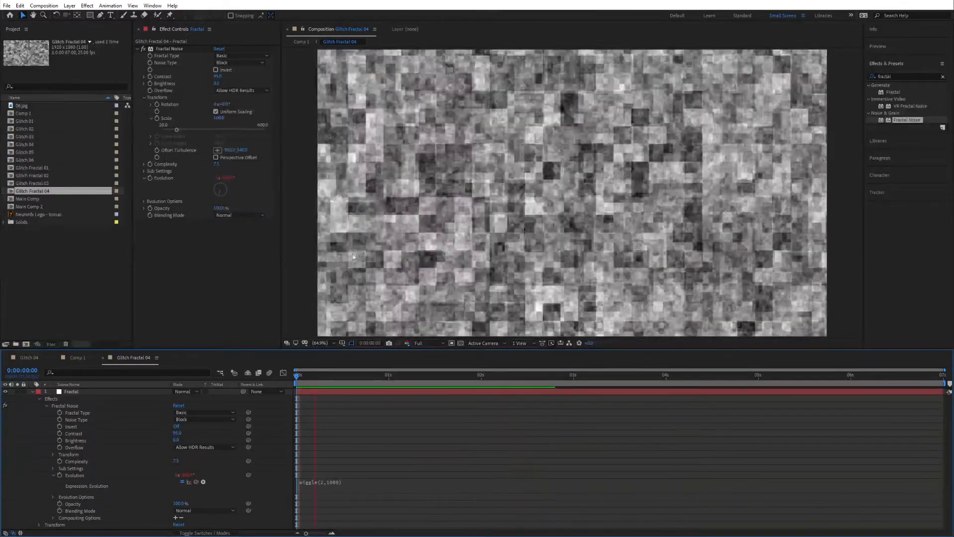
key("space")
left_click(30, 390)
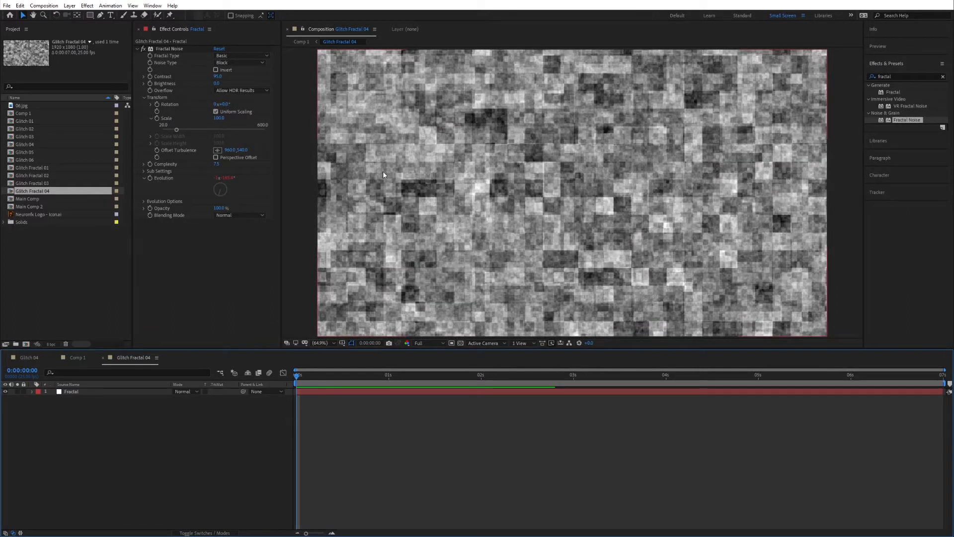
Step: Preview the logo with the animated block noise displacement in Comp 1, ending at frame 15
left_click(301, 43)
key("space")
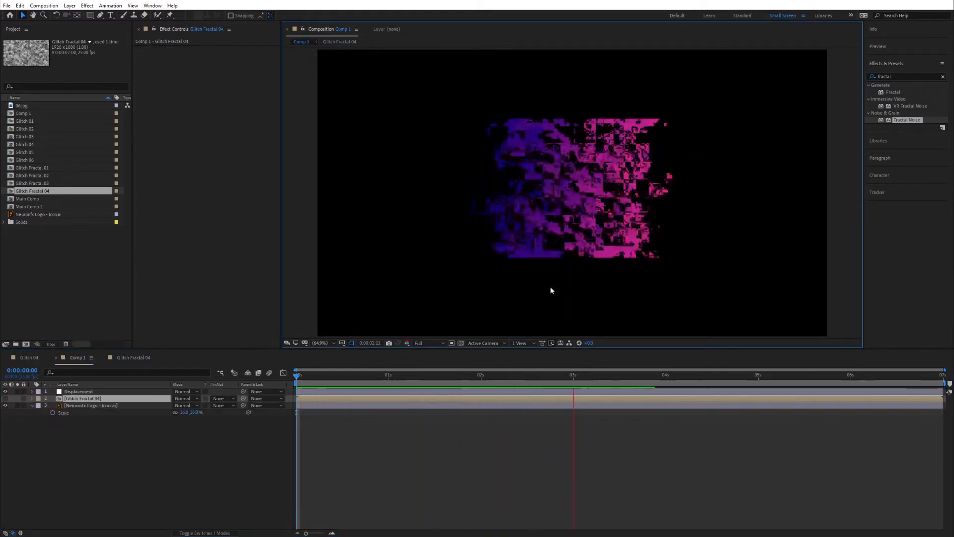
left_click(353, 381)
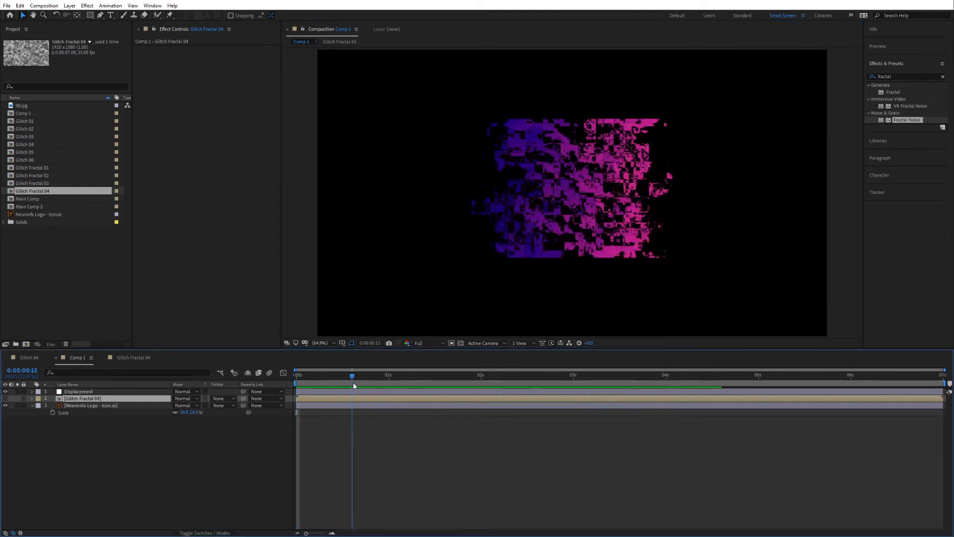
Step: In Glitch Fractal 04, disable the Fractal Noise's uniform scaling and set scale width to about 454 and scale height to 20
left_click(340, 42)
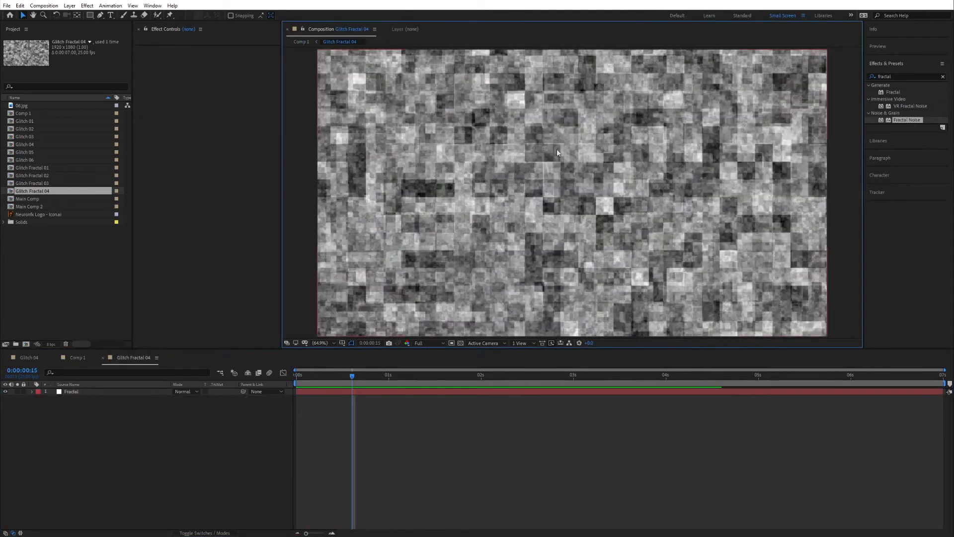
left_click(75, 391)
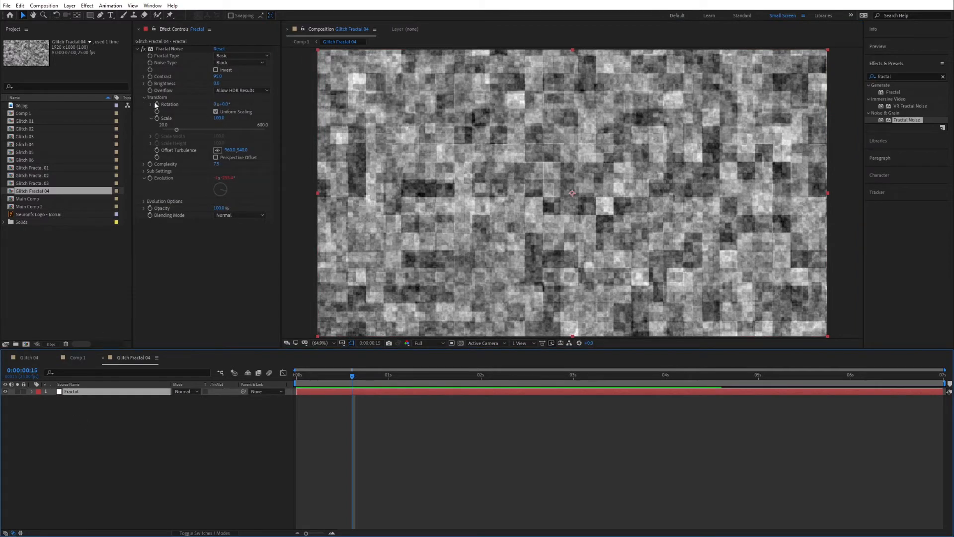
left_click(216, 111)
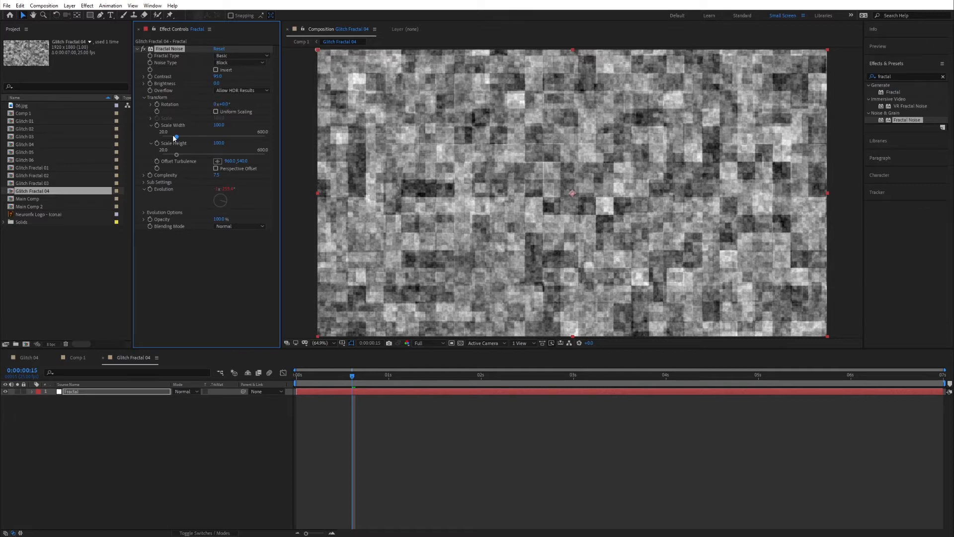
left_click_drag(175, 135, 239, 136)
left_click_drag(177, 154, 162, 155)
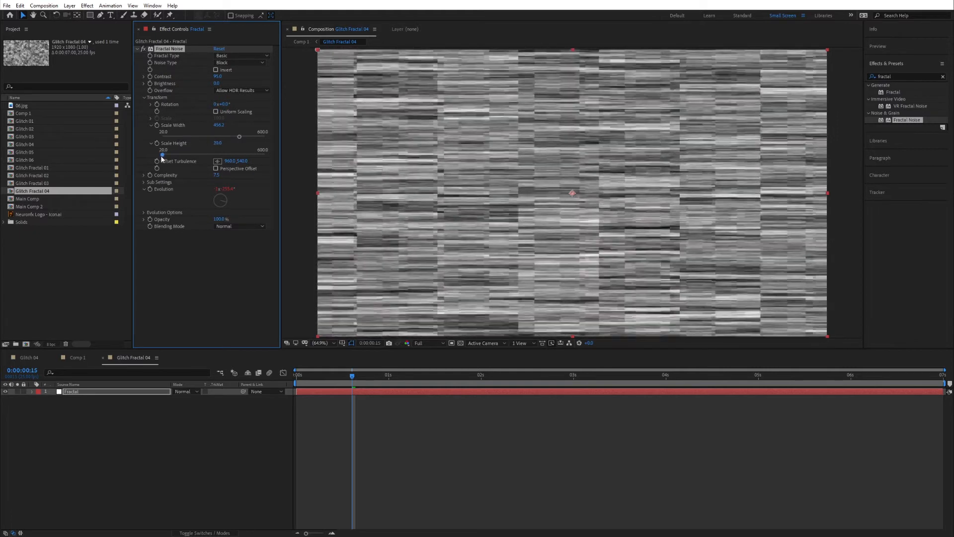
Step: Preview the stretched noise in Glitch Fractal 04 and its effect on the logo in Comp 1
key("space")
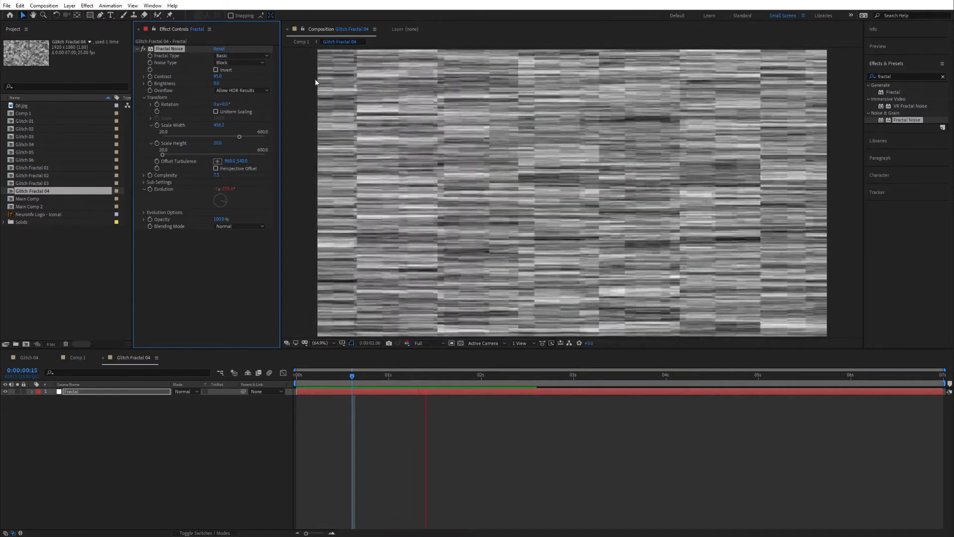
key("space")
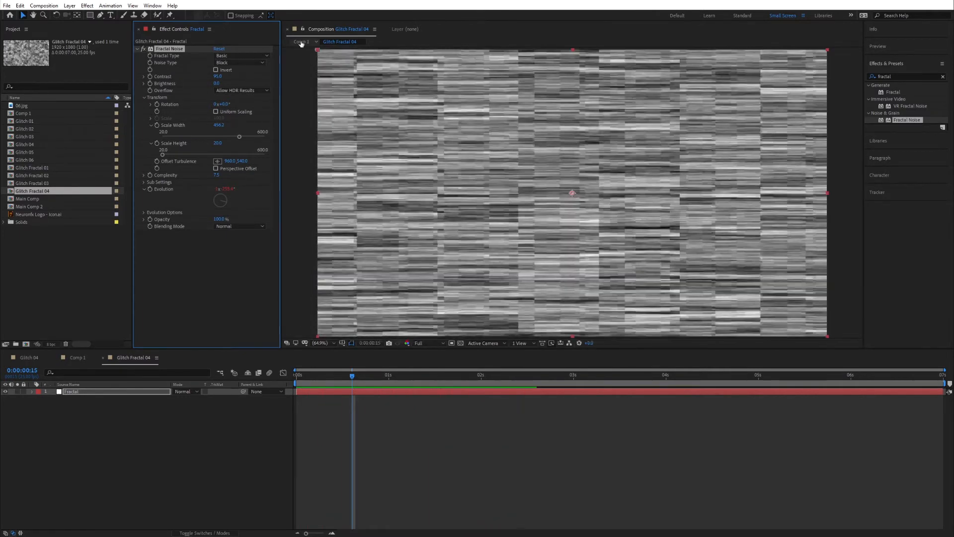
left_click(301, 41)
key("space")
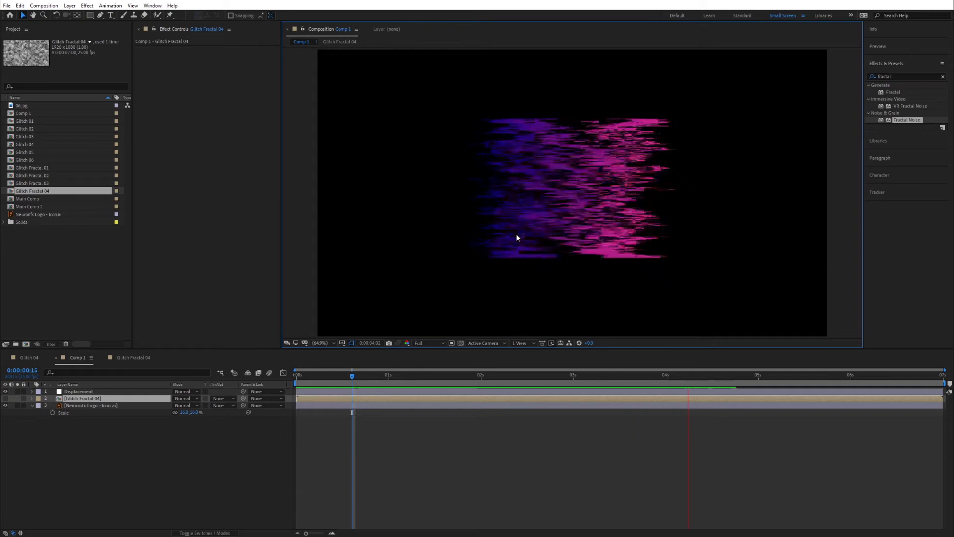
key("space")
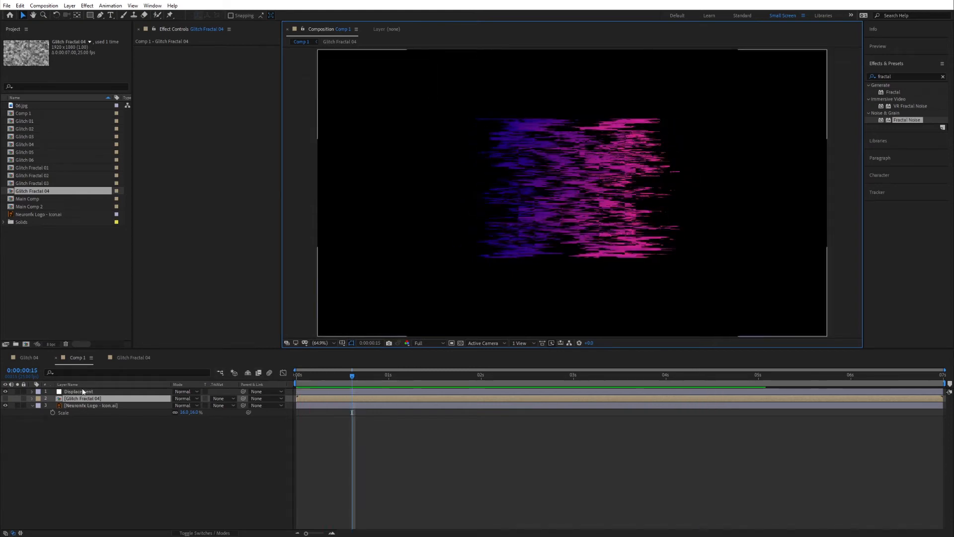
Step: Try a maximum vertical displacement of about 90 on the Displacement layer, preview it, and reset it to 0
left_click(77, 392)
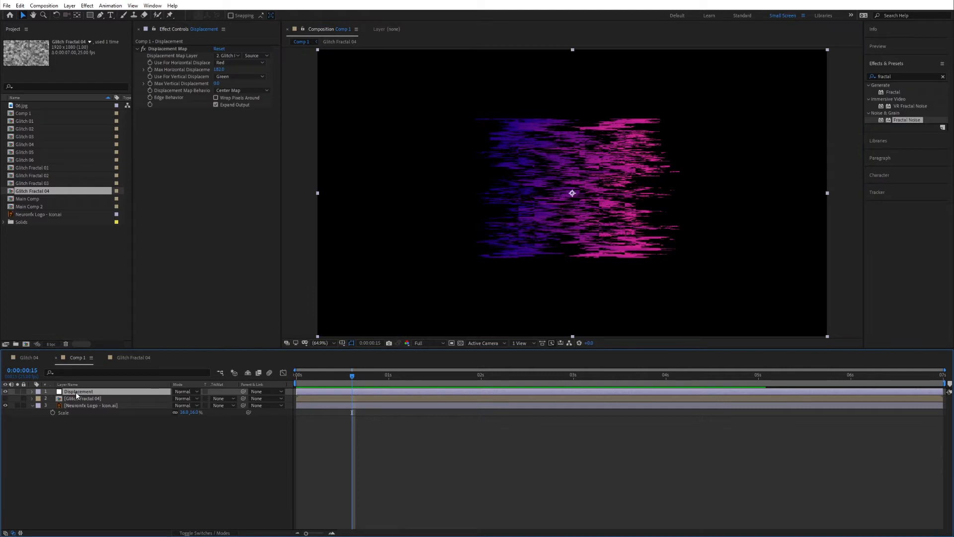
left_click_drag(216, 84, 251, 83)
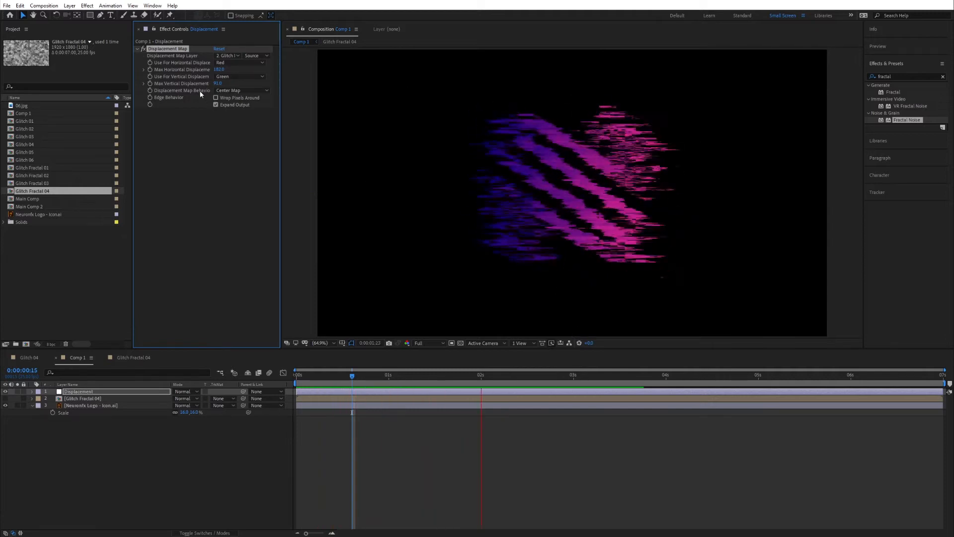
key("space")
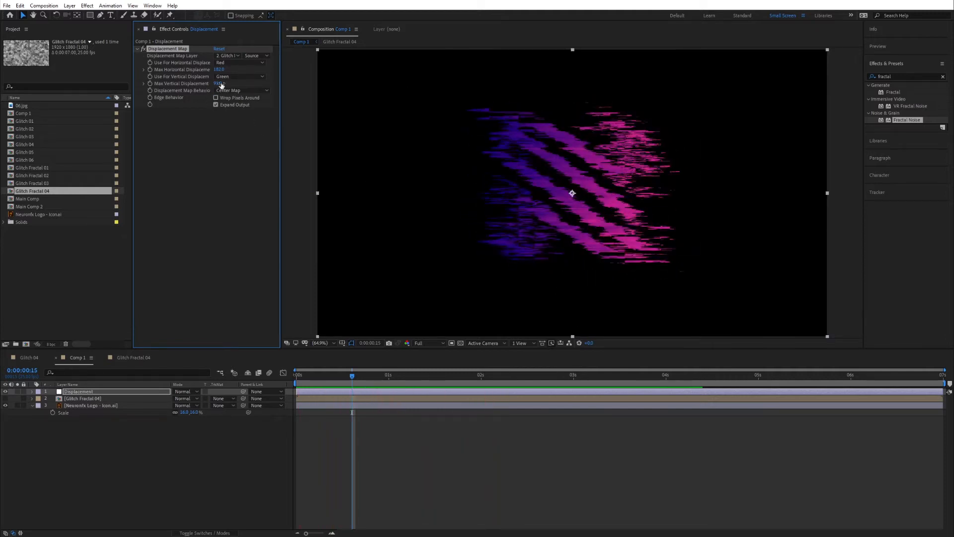
left_click(218, 83)
type("0")
key("Return")
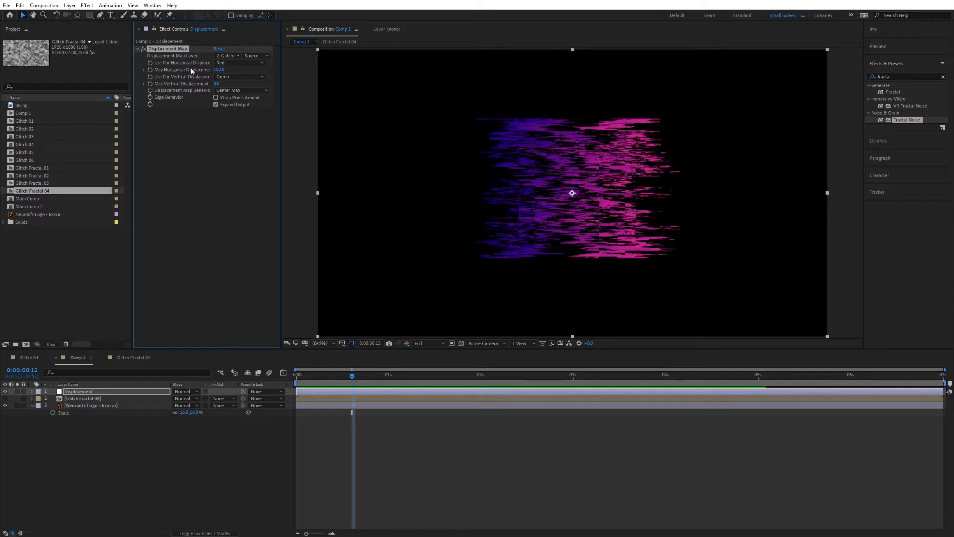
Step: Add the expression wiggle(3,1000) to the Displacement Map's maximum horizontal displacement and preview the glitch
left_click(149, 69, "alt")
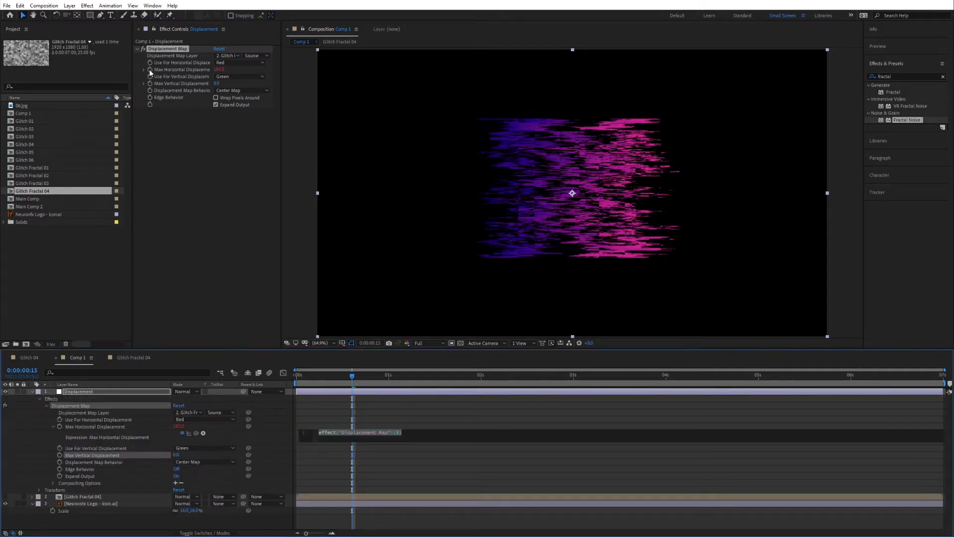
type("w")
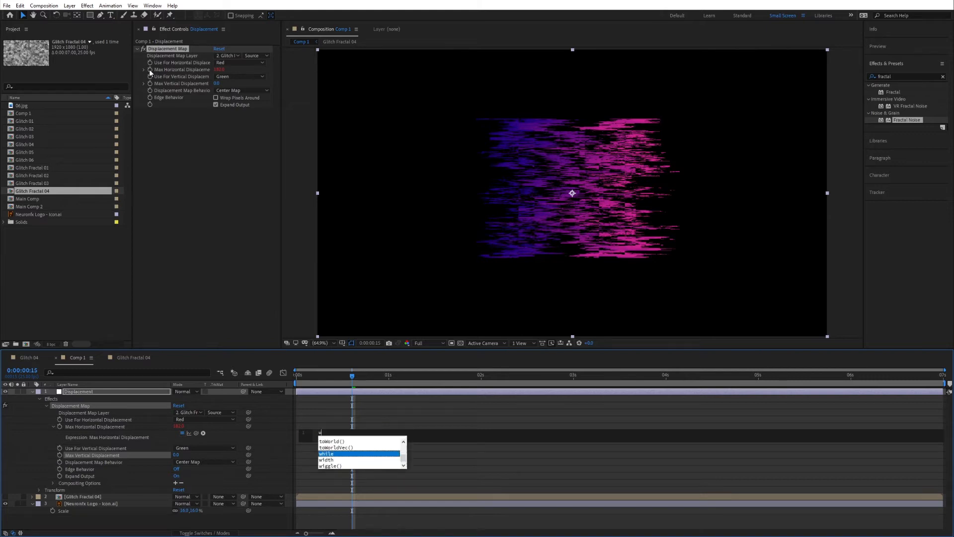
type("iggle")
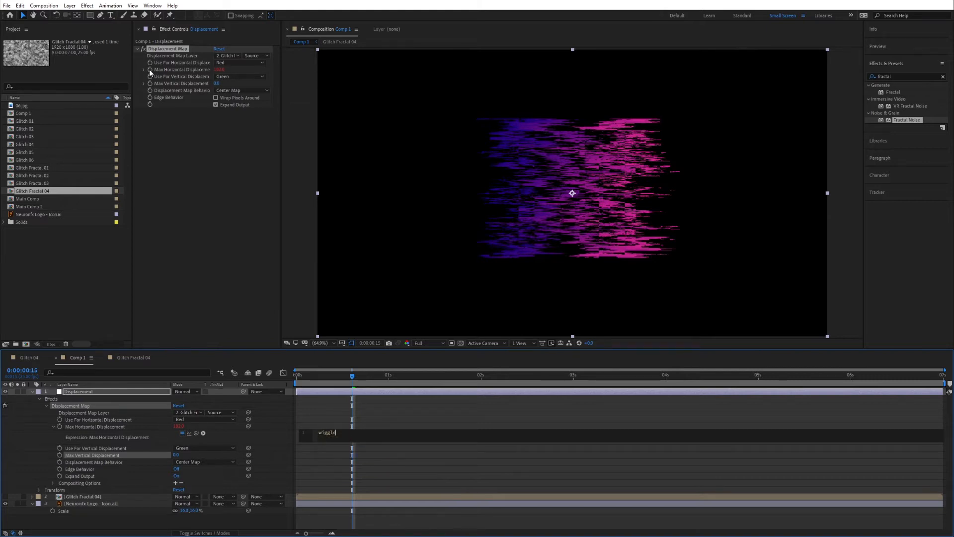
key("Return")
left_click(282, 425)
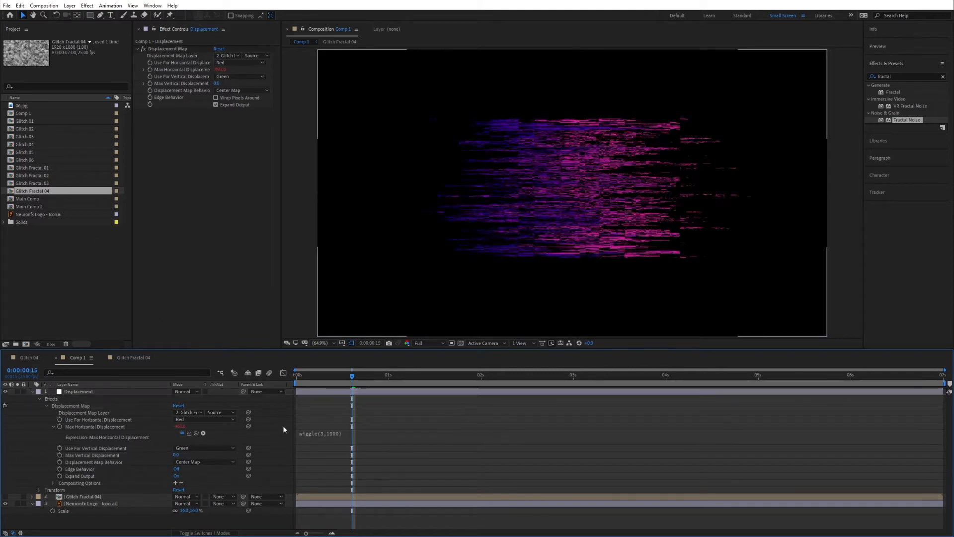
key("space")
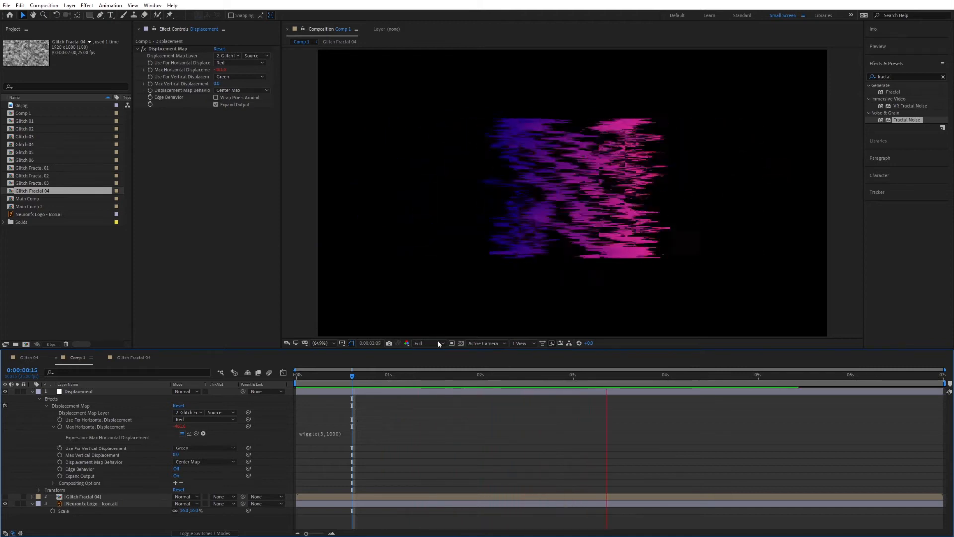
key("space")
Step: Reduce the wiggle amplitude to 200 in the maximum horizontal displacement expression and preview it
left_click(335, 434)
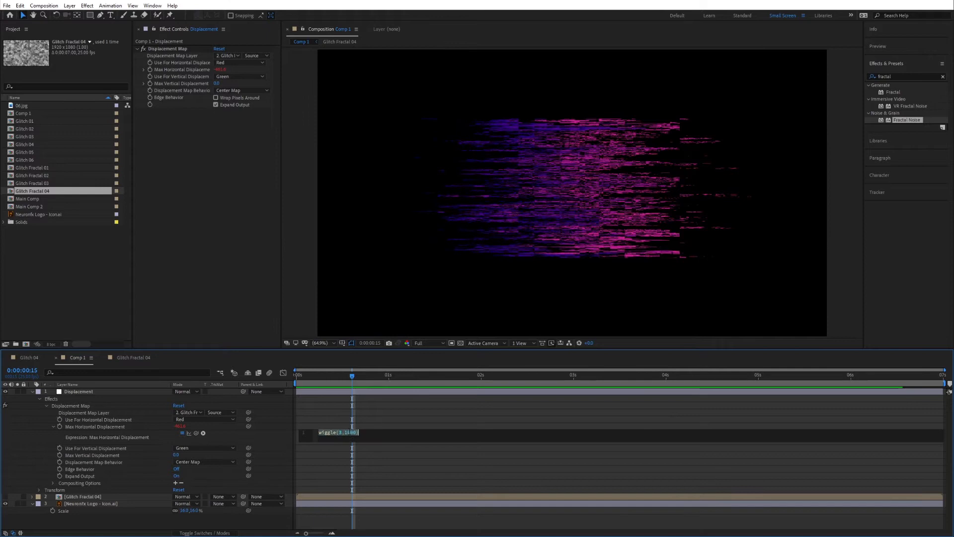
double_click(350, 433)
type("200")
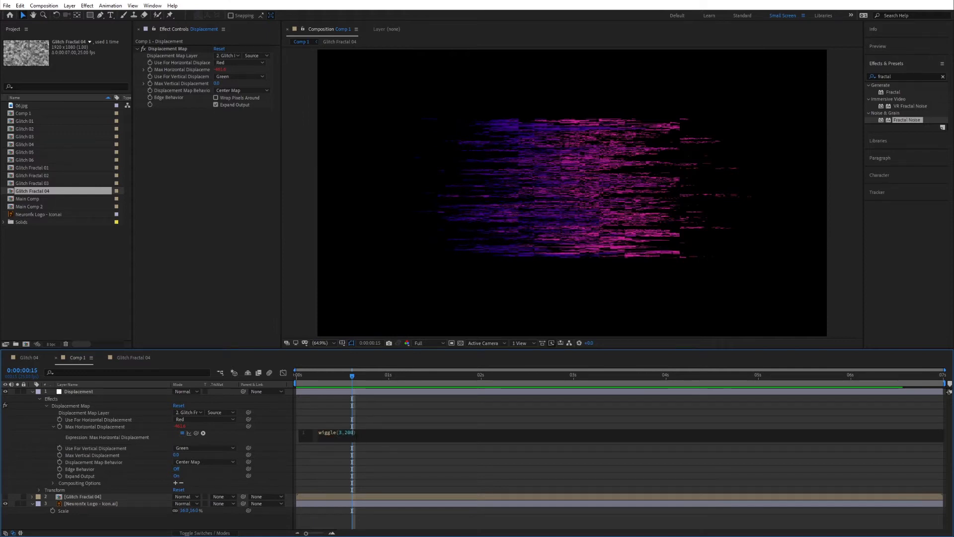
left_click(277, 435)
key("space")
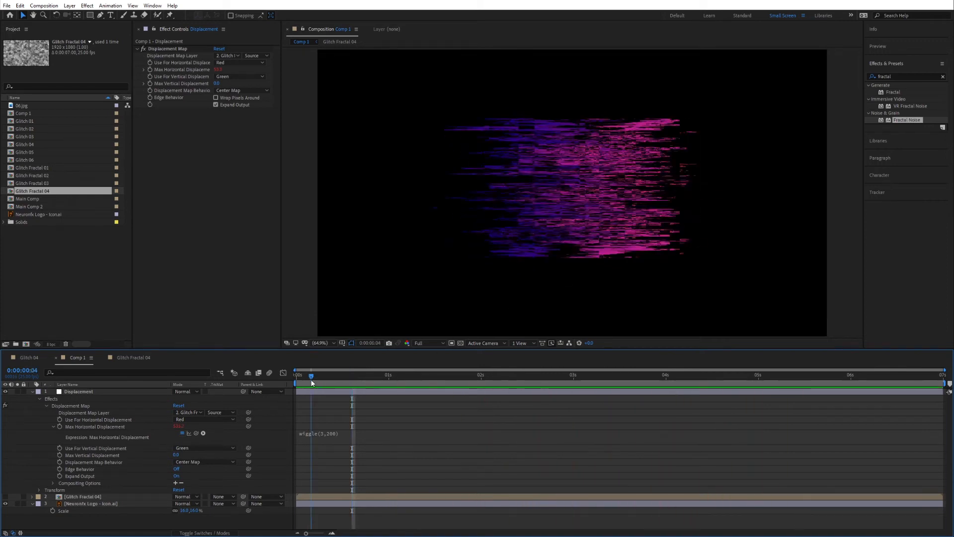
Step: At frame 4, lower the base value of the maximum horizontal displacement and preview the logo glitch
left_click(311, 376)
left_click(219, 69)
key("Return")
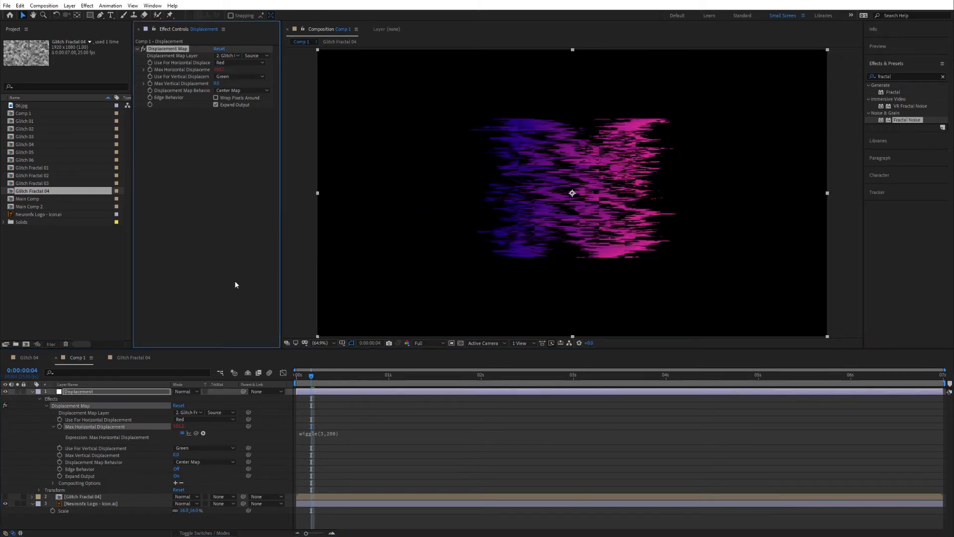
key("space")
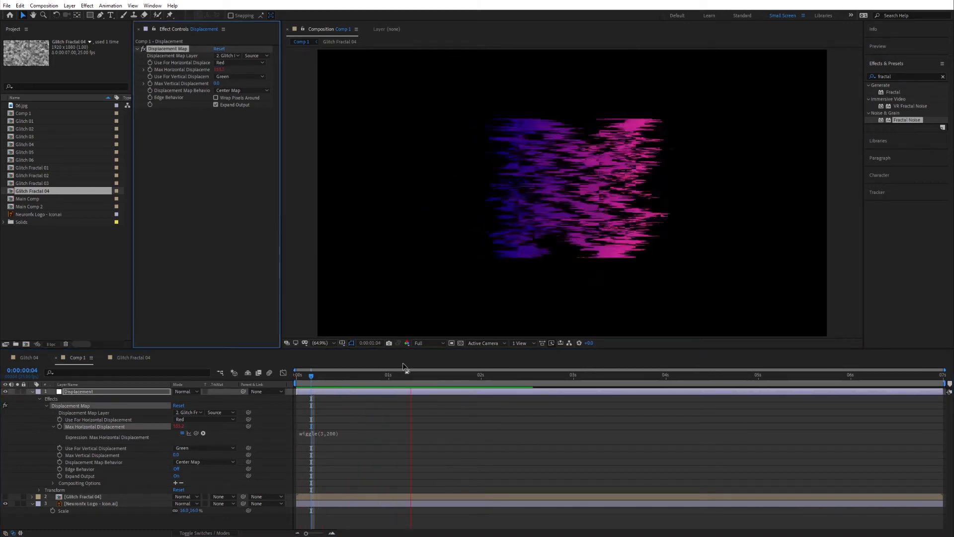
key("space")
Step: Change the maximum horizontal displacement expression to wiggle(3,100) and preview the result
left_click(321, 385)
left_click(331, 434)
double_click(349, 432)
type("10")
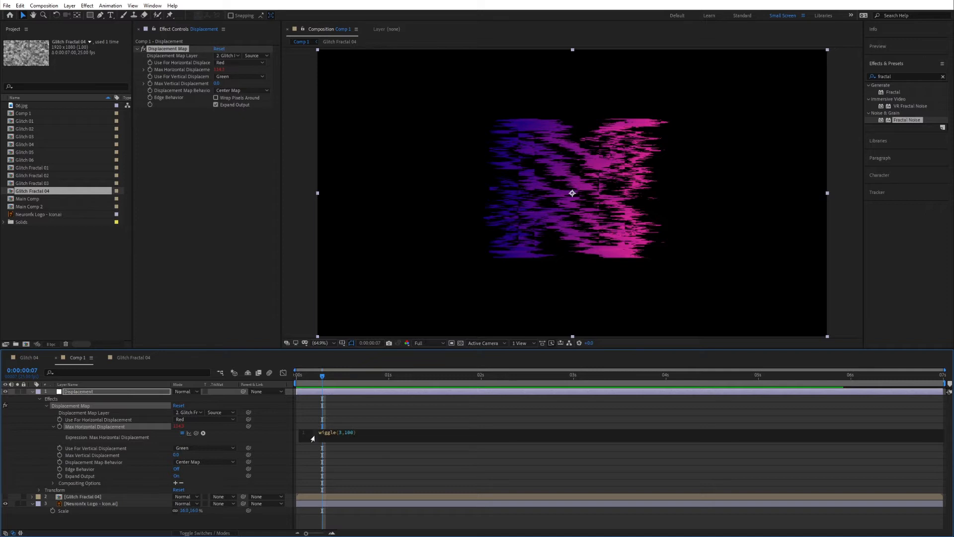
left_click(287, 430)
key("space")
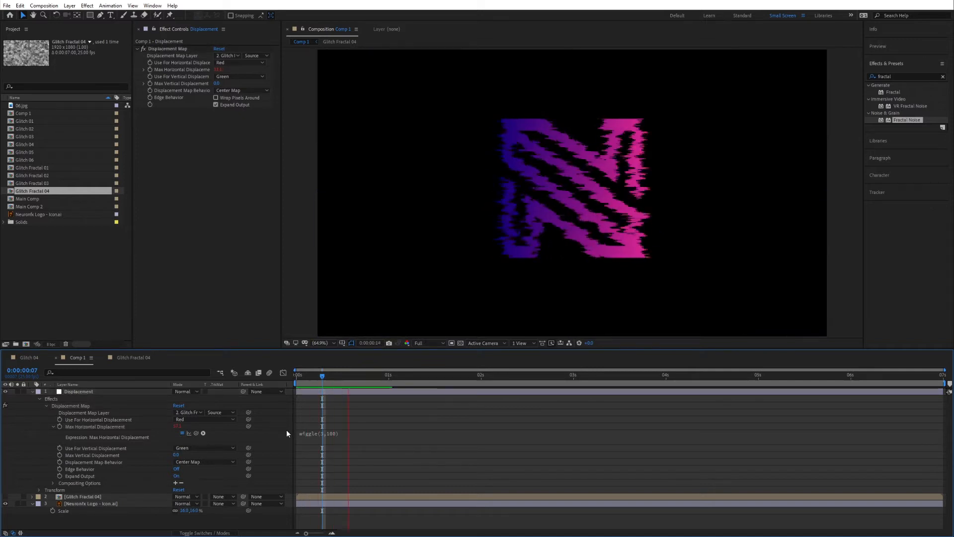
key("space")
Step: Add a maximum horizontal displacement keyframe at the start of the timeline and set its value to 800
left_click(296, 376)
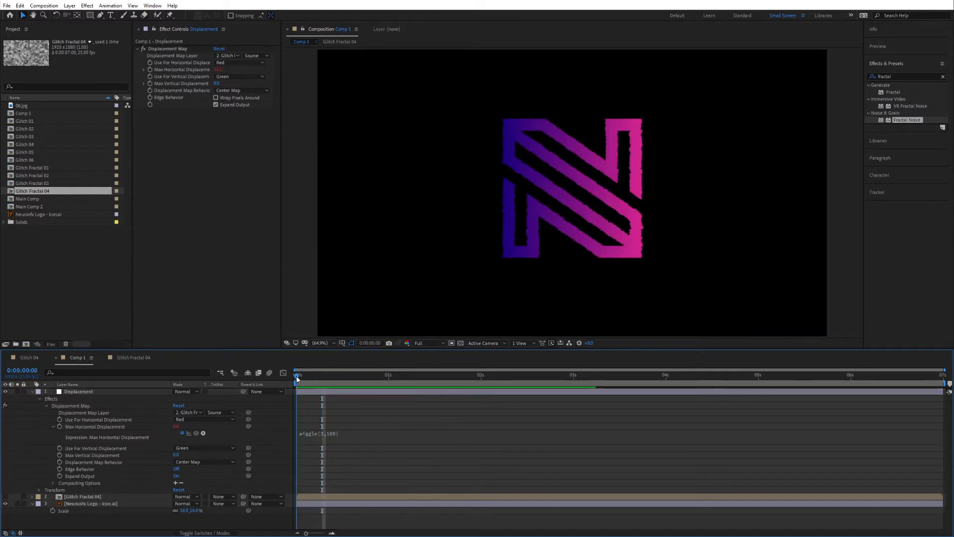
left_click(60, 427)
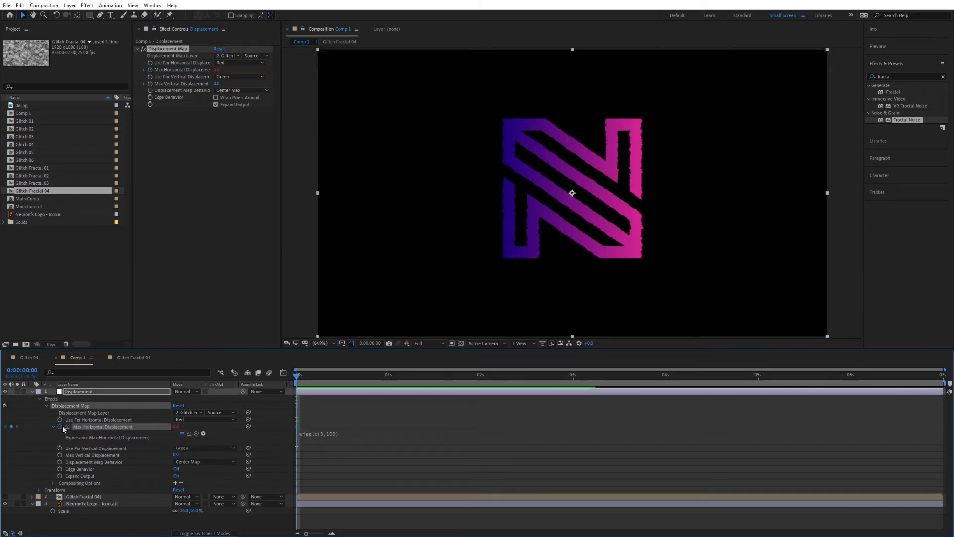
left_click(176, 427)
key("Return")
left_click(321, 375)
left_click_drag(321, 377, 295, 379)
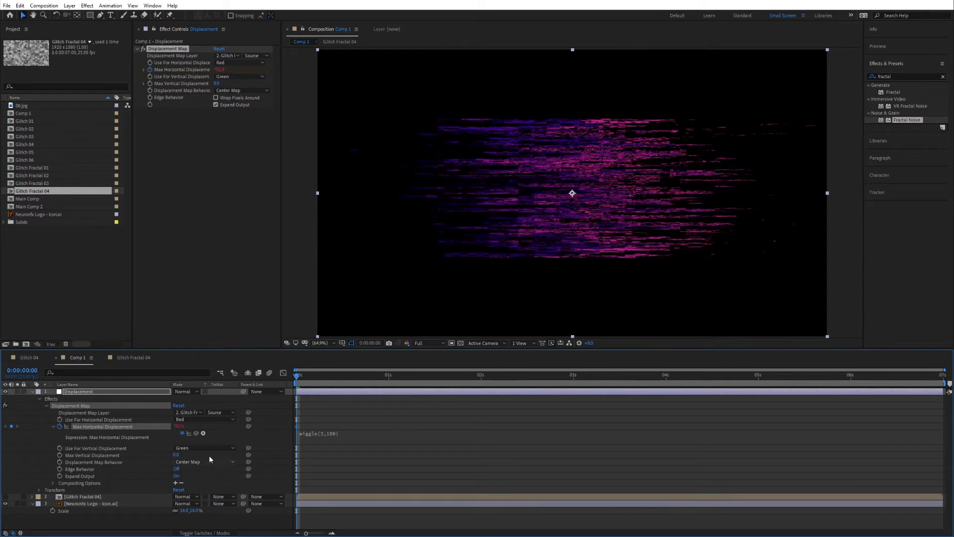
left_click(177, 427)
type("800")
key("Return")
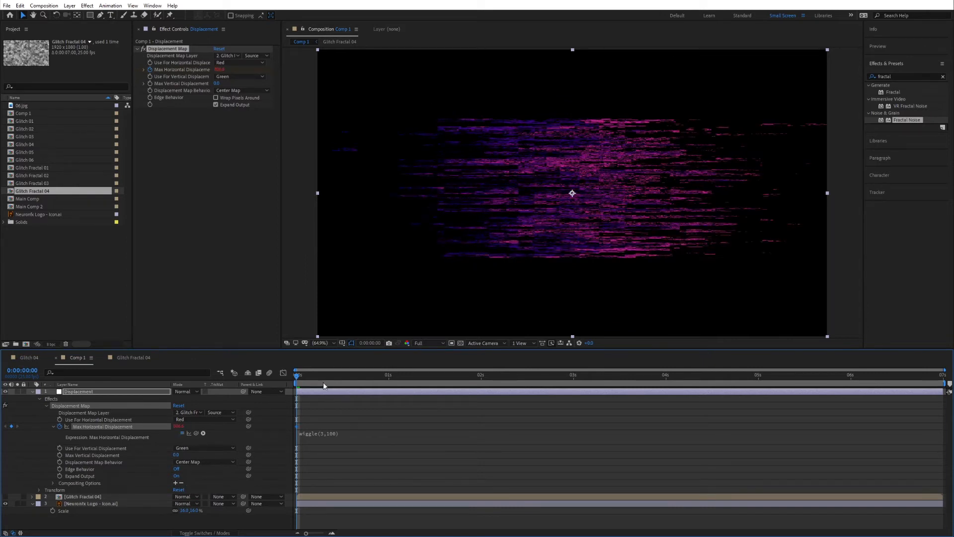
Step: At frame 11, set the maximum horizontal displacement to 0 to add a second keyframe
key("space")
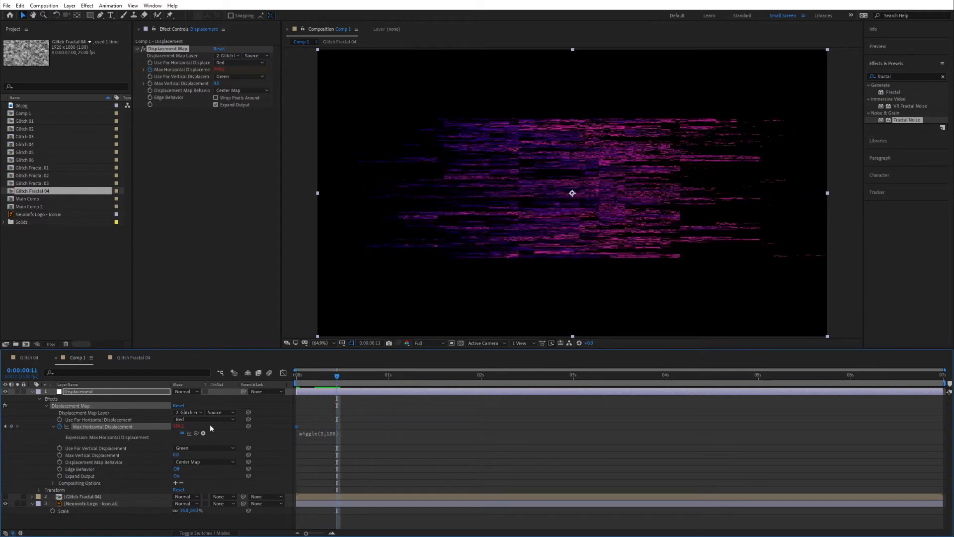
left_click(178, 427)
type("0")
key("Return")
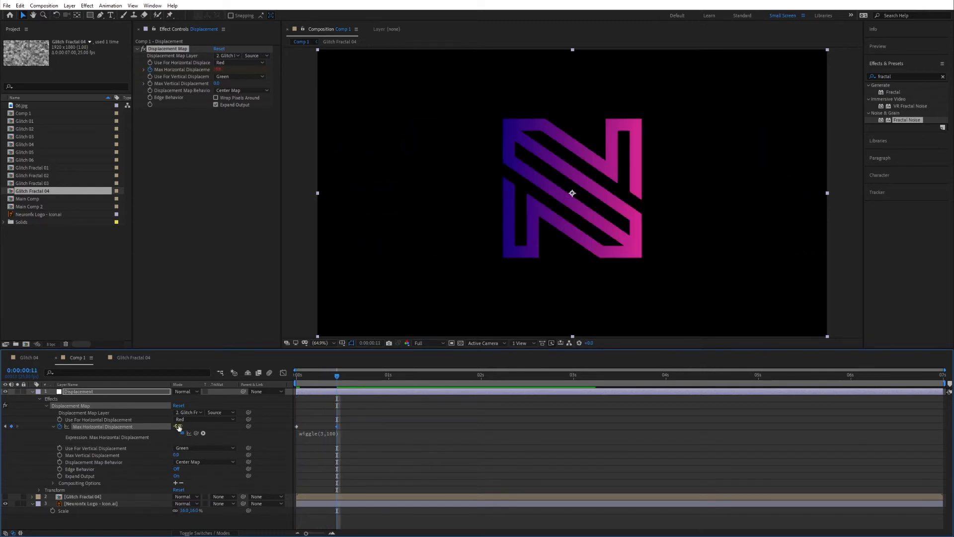
Step: Keyframe the maximum horizontal displacement at 500 on frame 17, lower it again on frame 22, and preview the glitch
key("space")
left_click(180, 426)
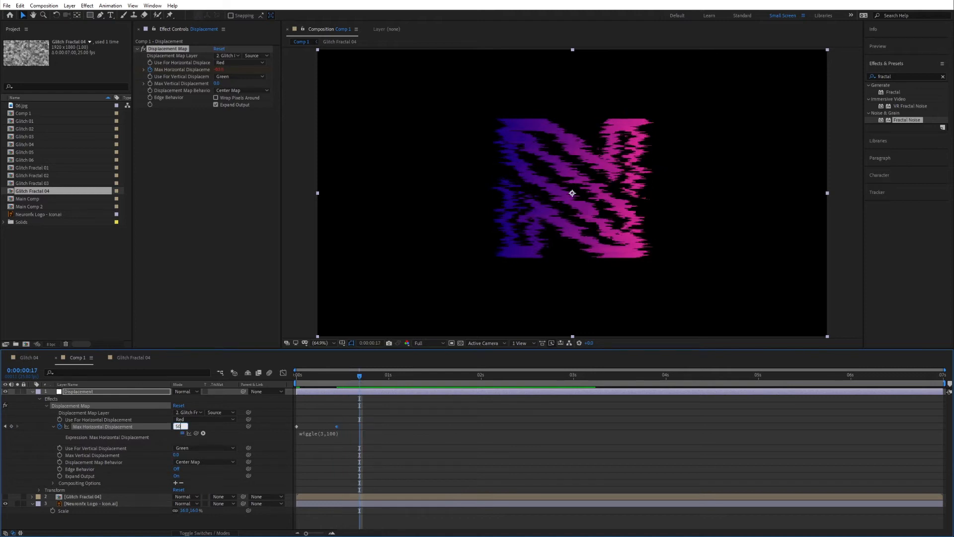
type("500")
key("Return")
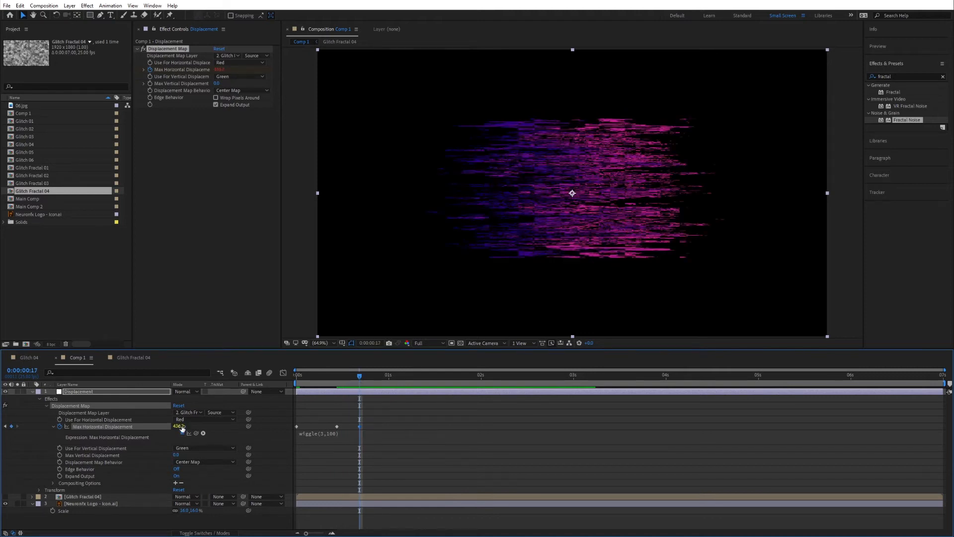
left_click_drag(365, 377, 378, 377)
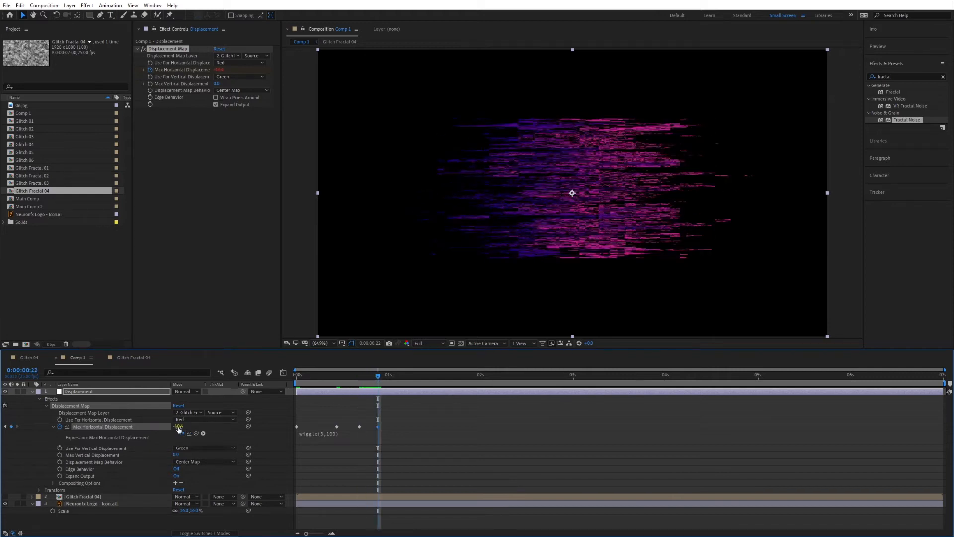
key("space")
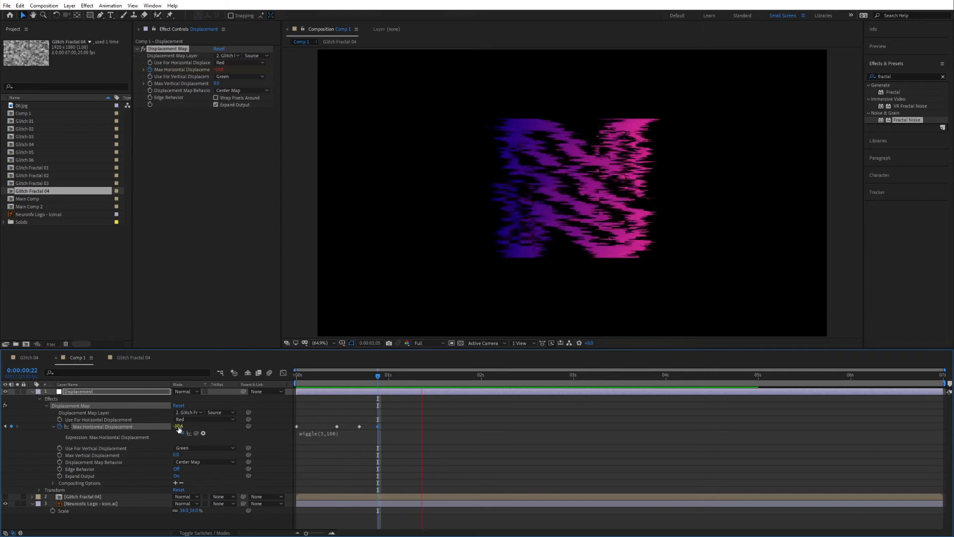
Step: Limit the work area to about the first second, preview it, and extend its end to just before 2 seconds
mouse_move(392, 377)
left_mouse_down()
mouse_move(403, 377)
mouse_move(389, 380)
left_mouse_up()
key("n")
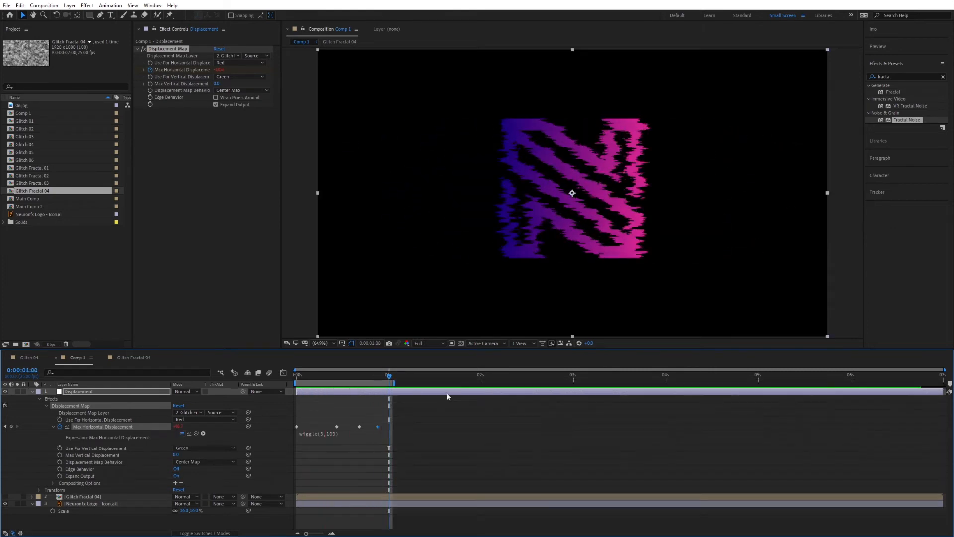
key("space")
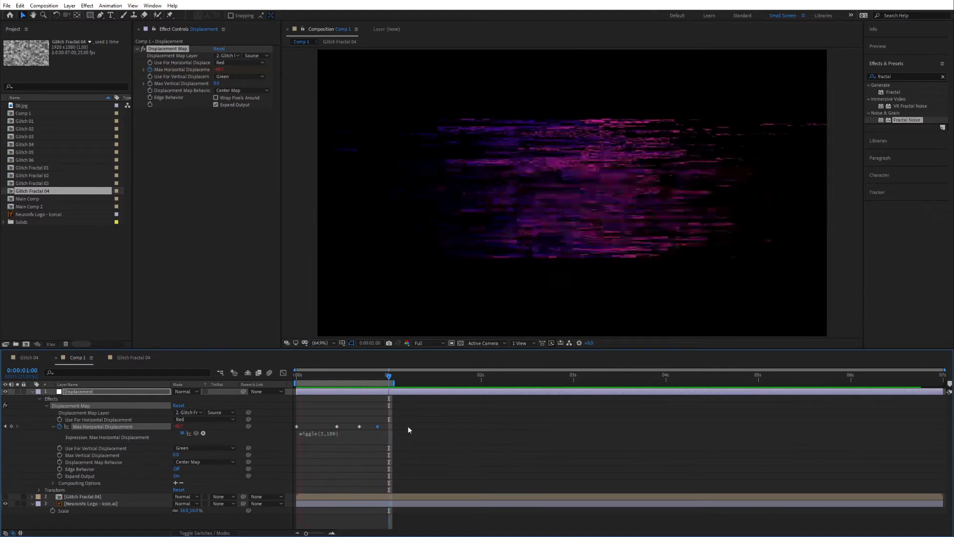
left_click_drag(392, 382, 466, 383)
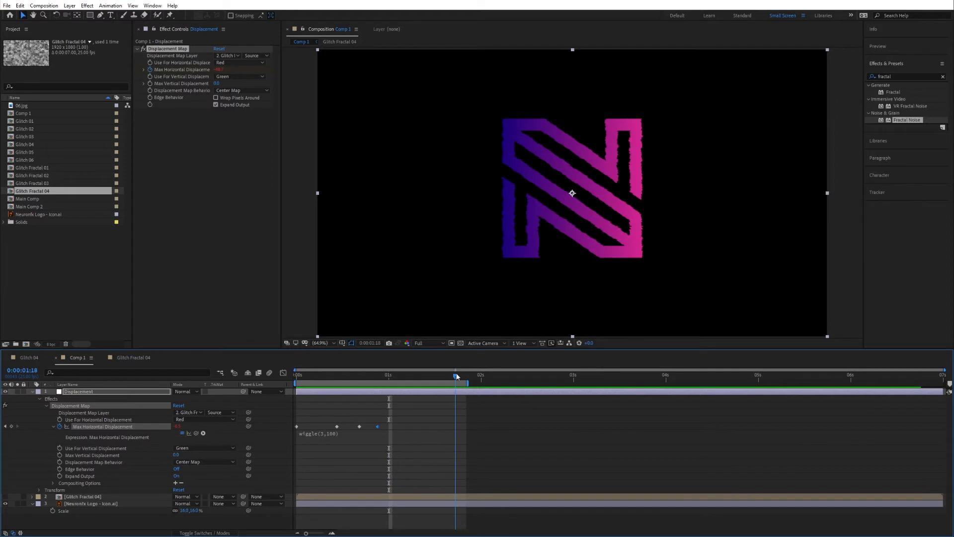
Step: Split the Displacement layer at 0:00:01:18, delete the part after the cut, and preview the logo glitch
left_click(456, 375)
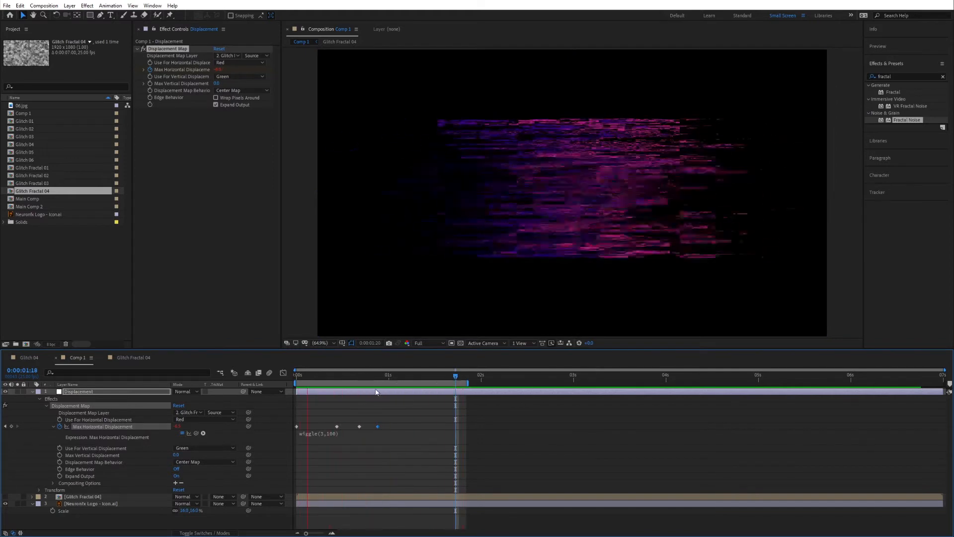
left_click(422, 395)
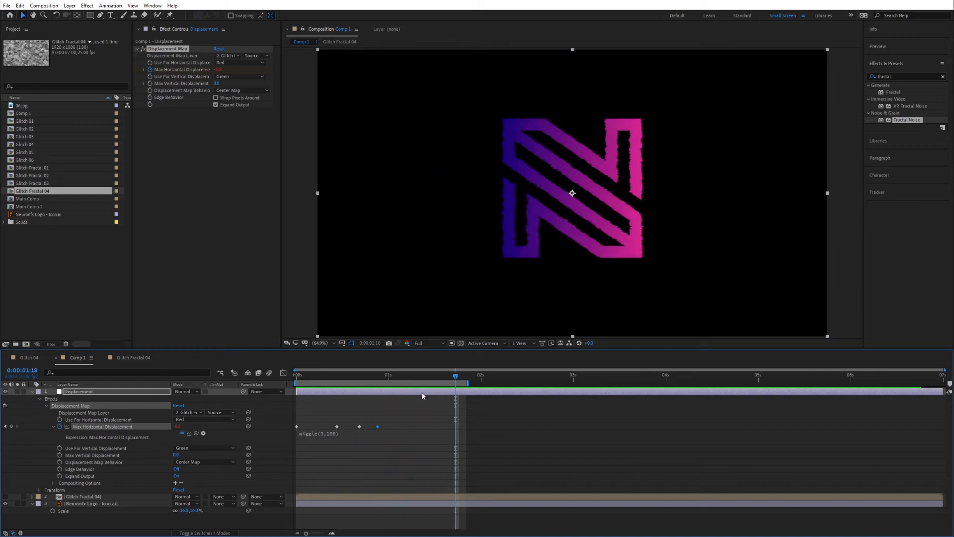
left_click(425, 404)
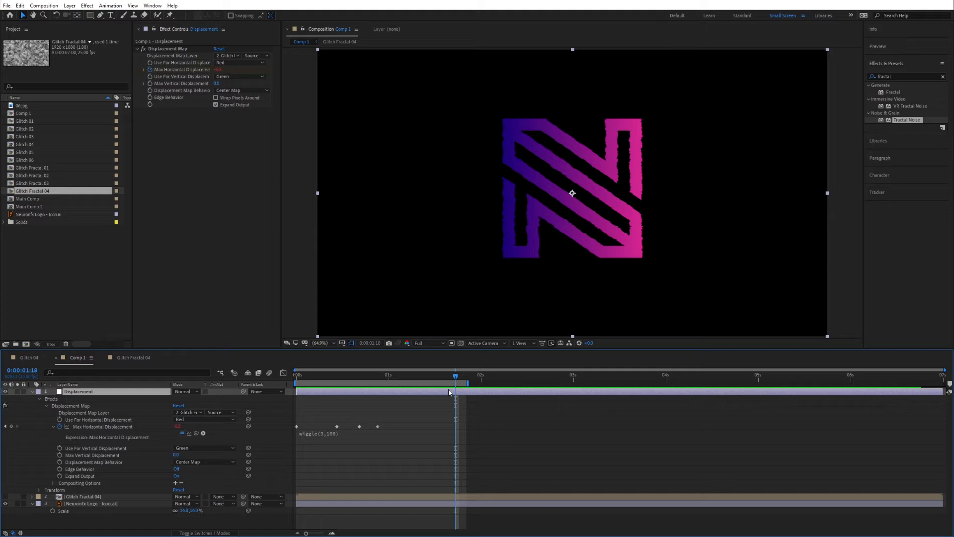
key("ctrl+shift+d")
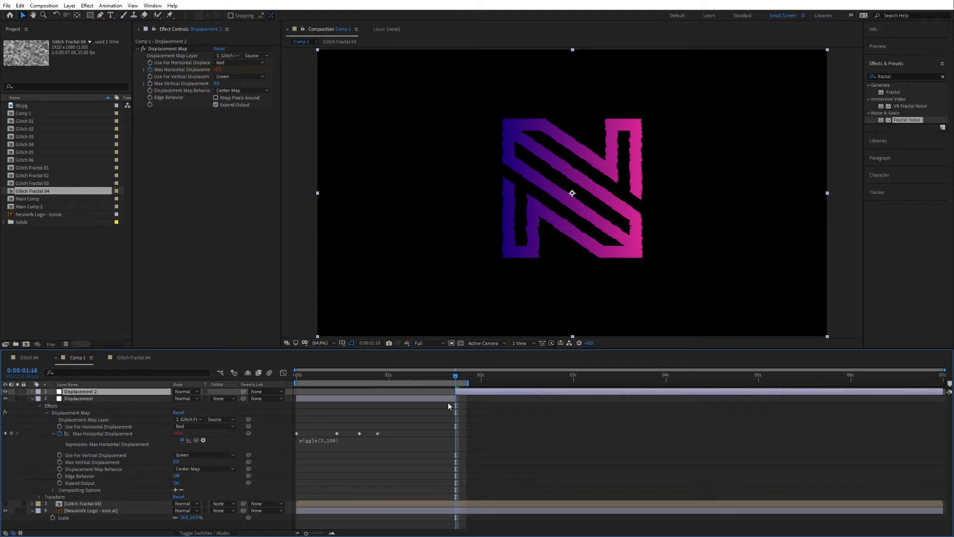
key("Delete")
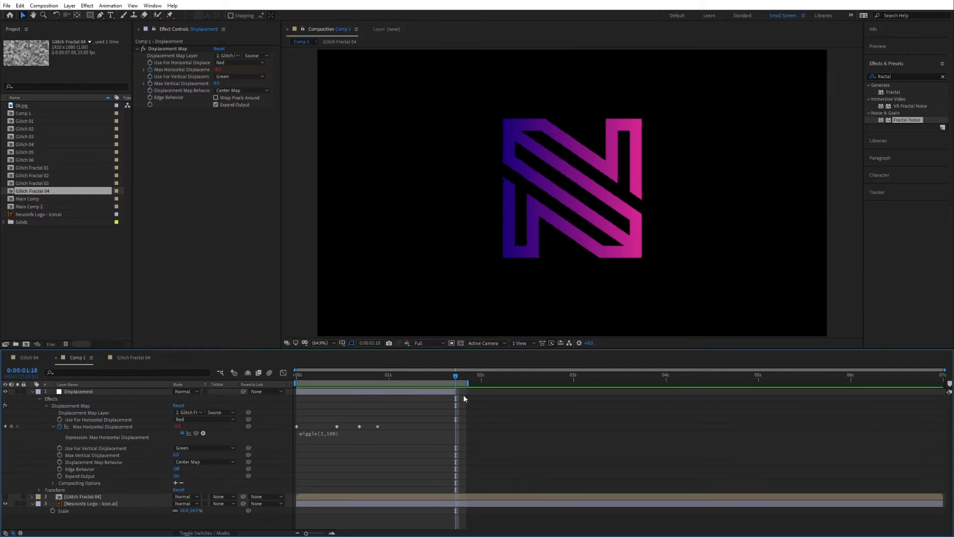
key("space")
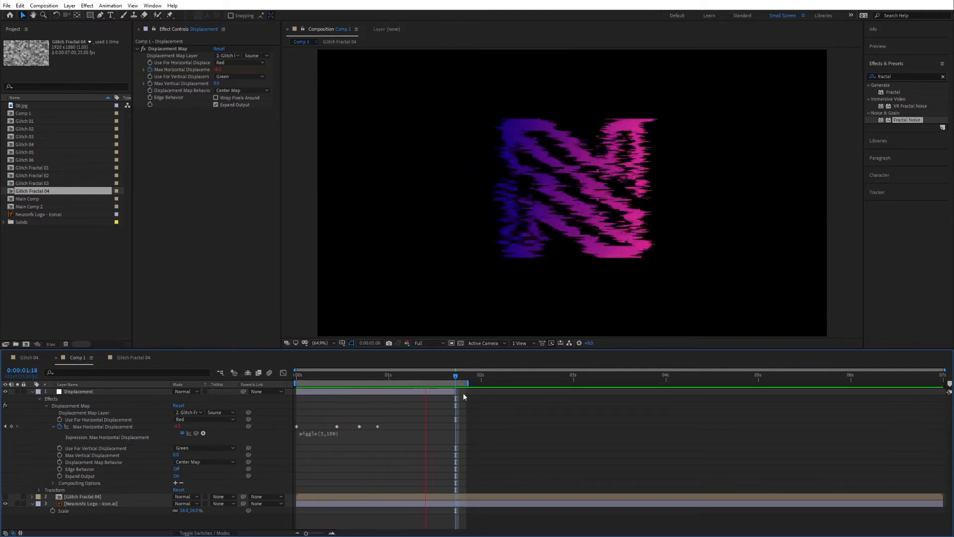
key("space")
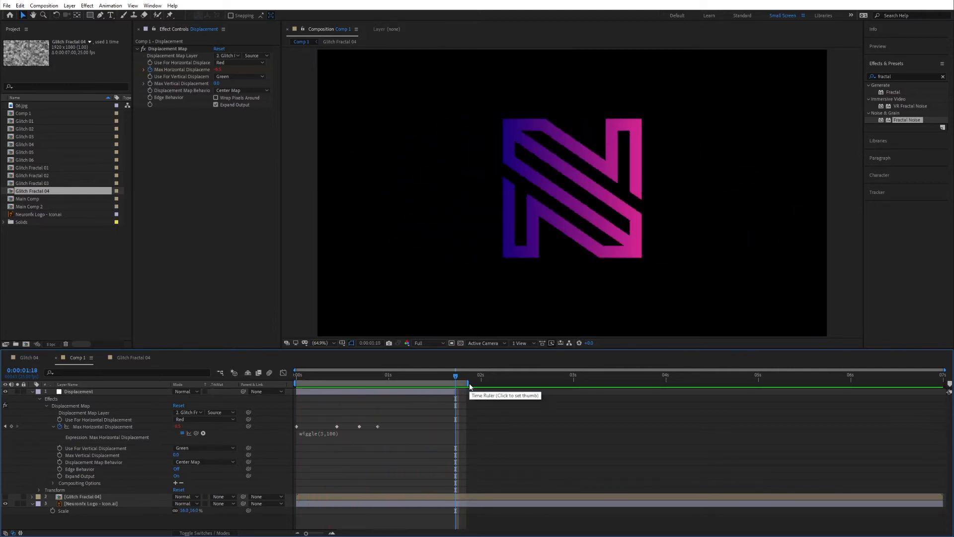
Step: Extend the work area end to 3 seconds and preview the animation
left_click_drag(496, 381, 573, 382)
key("space")
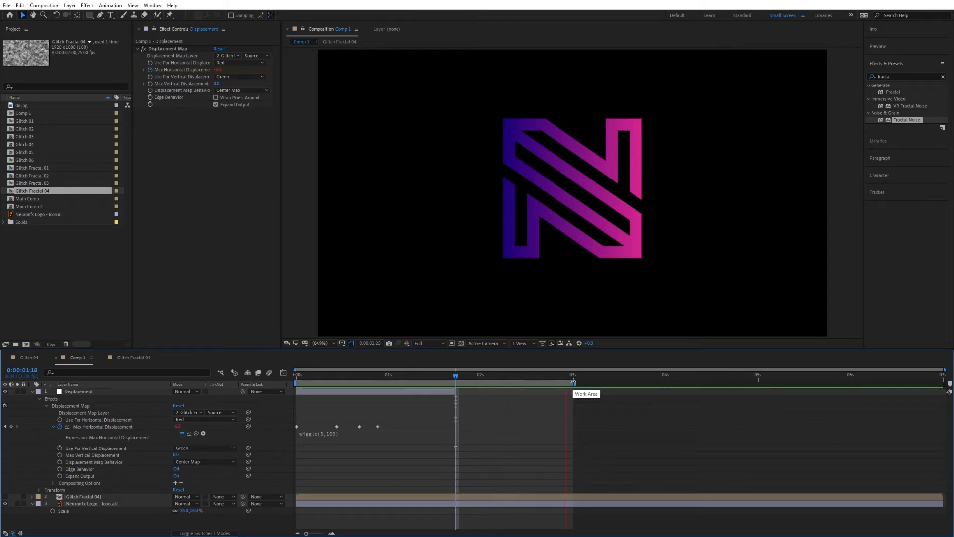
key("space")
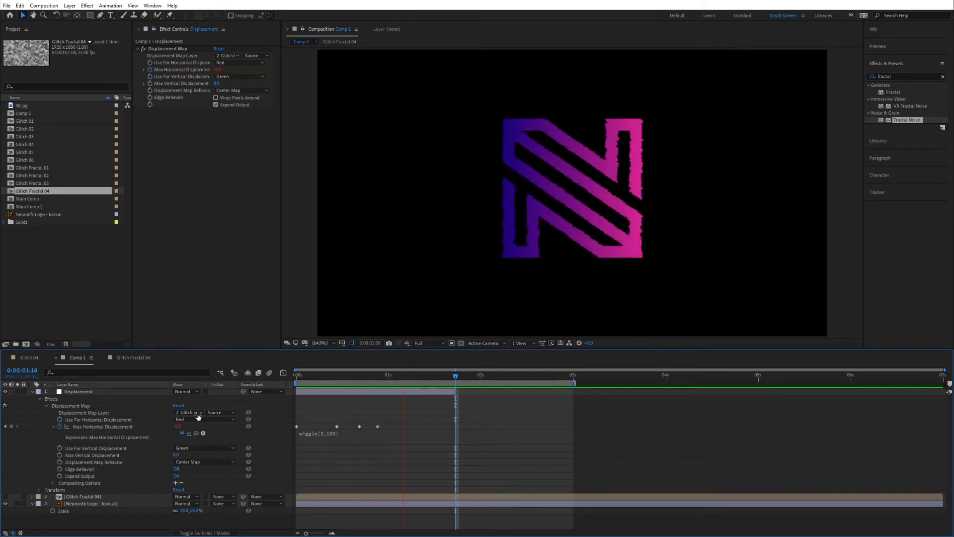
Step: Add an adjustment layer named Color and trim it to end with the Displacement layer at 0:00:01:18
left_click(33, 392)
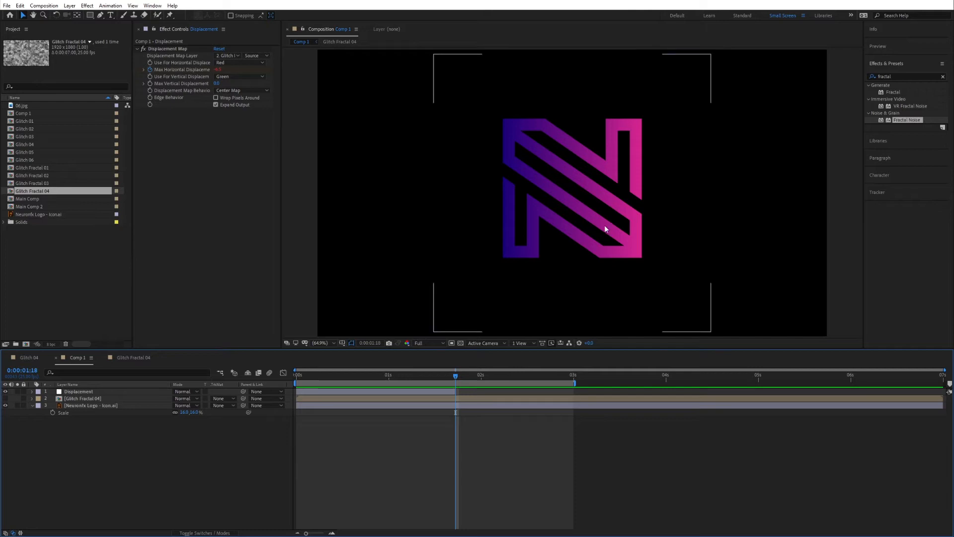
right_click(117, 466)
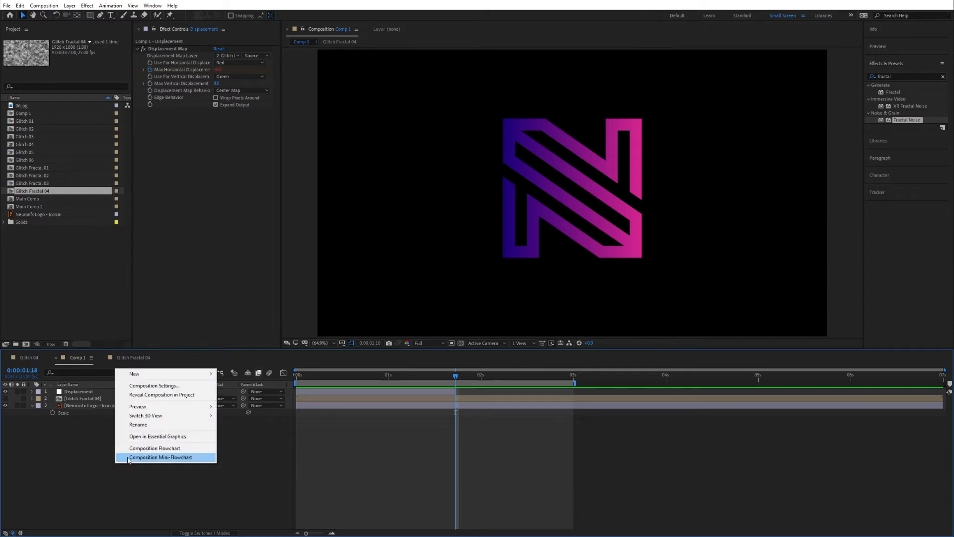
mouse_move(139, 379)
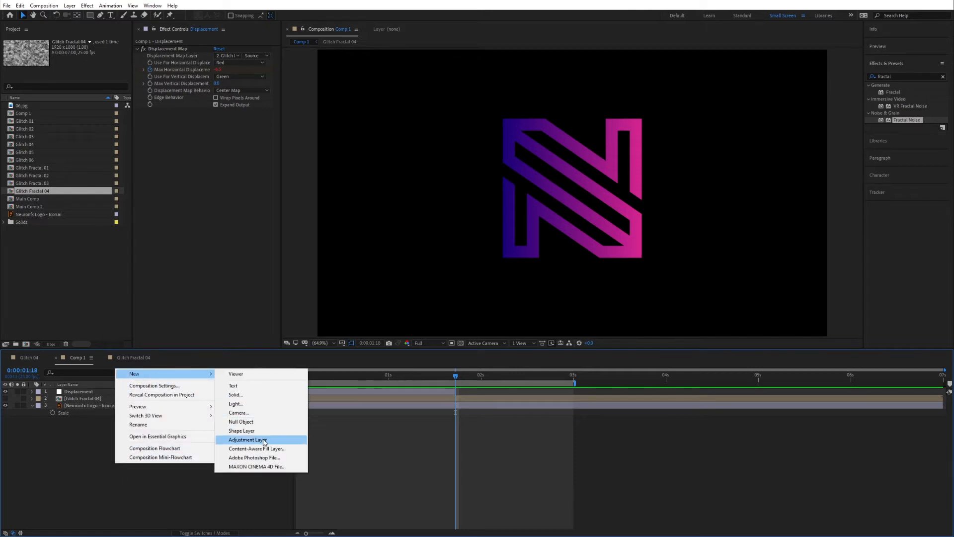
left_click(234, 437)
key("Return")
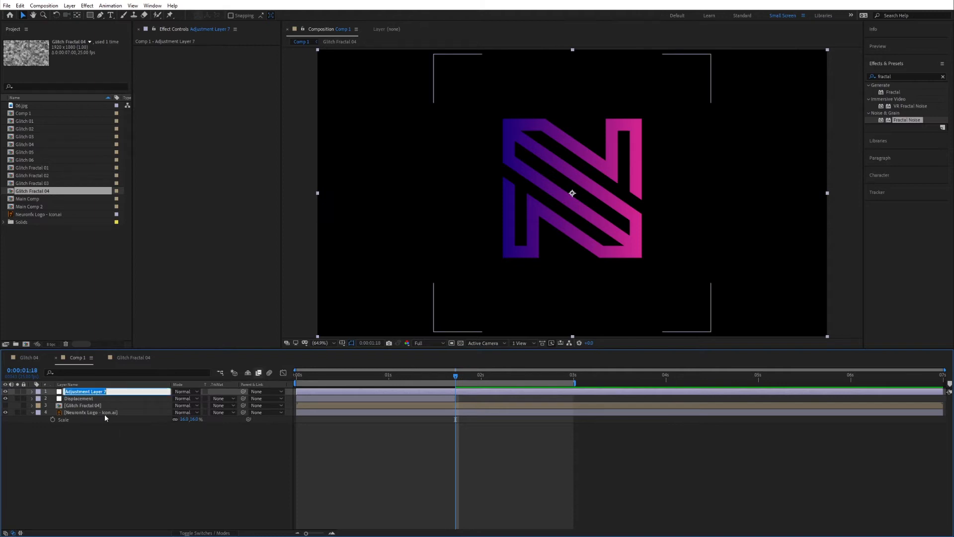
type("Color")
key("Return")
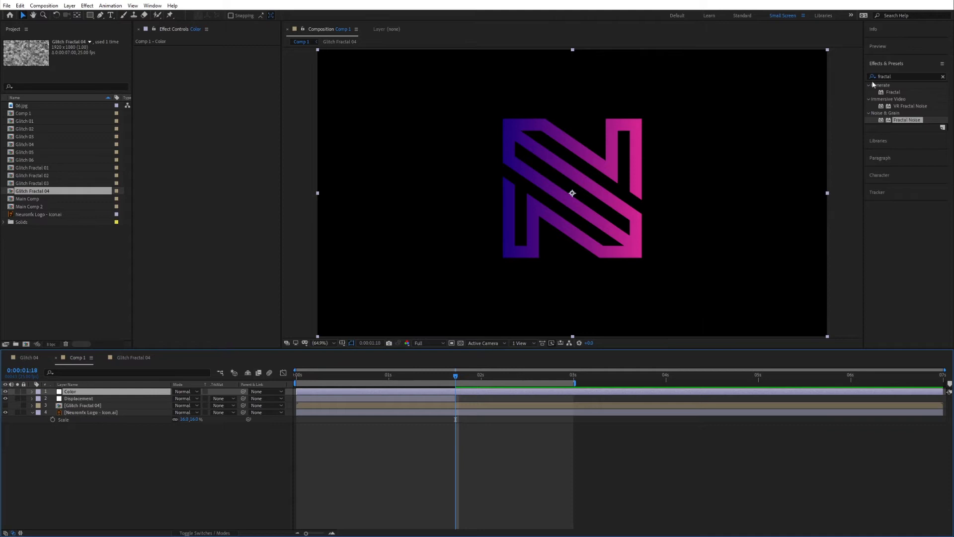
left_click(465, 399)
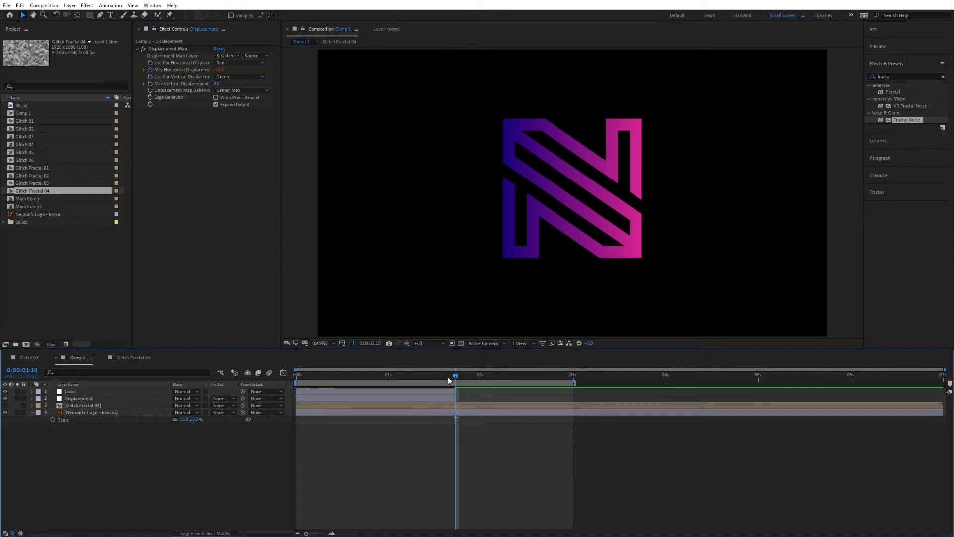
Step: Apply the Colorama effect to the Color layer and preview the recoloured glitch
mouse_move(457, 376)
left_mouse_down()
mouse_move(437, 375)
mouse_move(452, 376)
left_mouse_up()
left_click(441, 393)
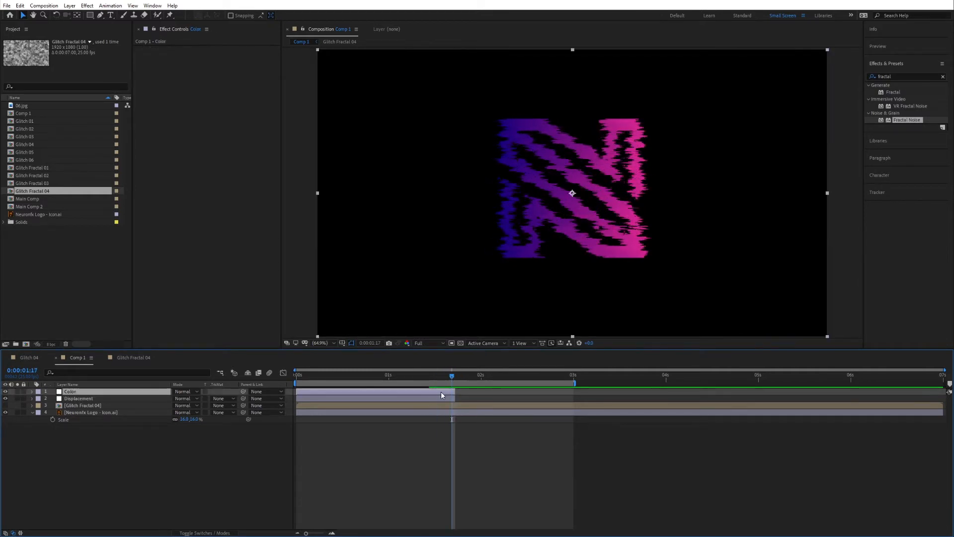
left_click(887, 75)
type("col")
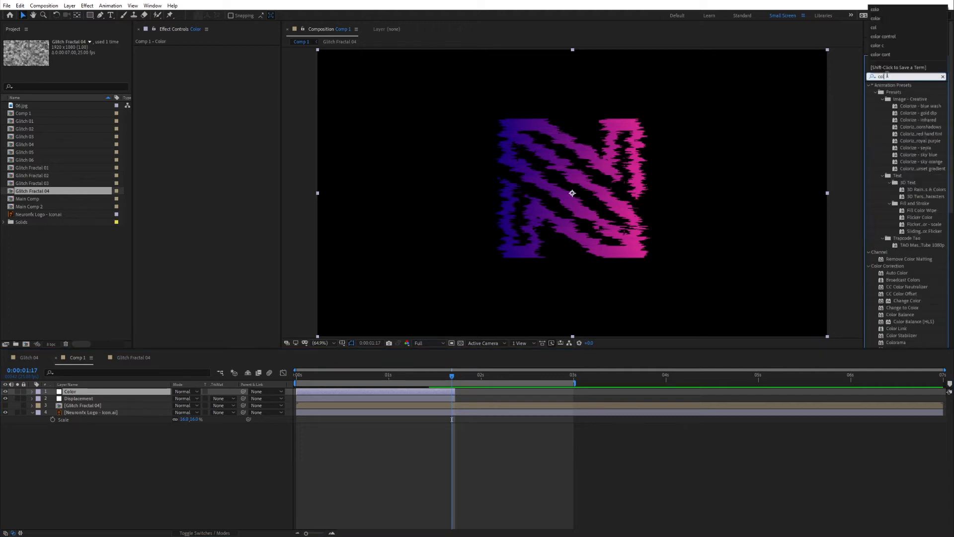
type("ora")
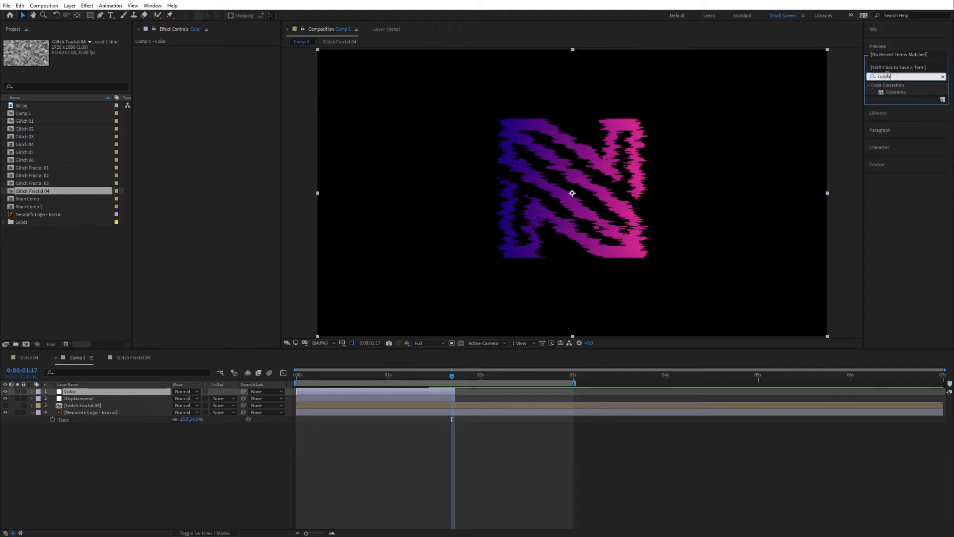
left_click_drag(901, 95, 95, 393)
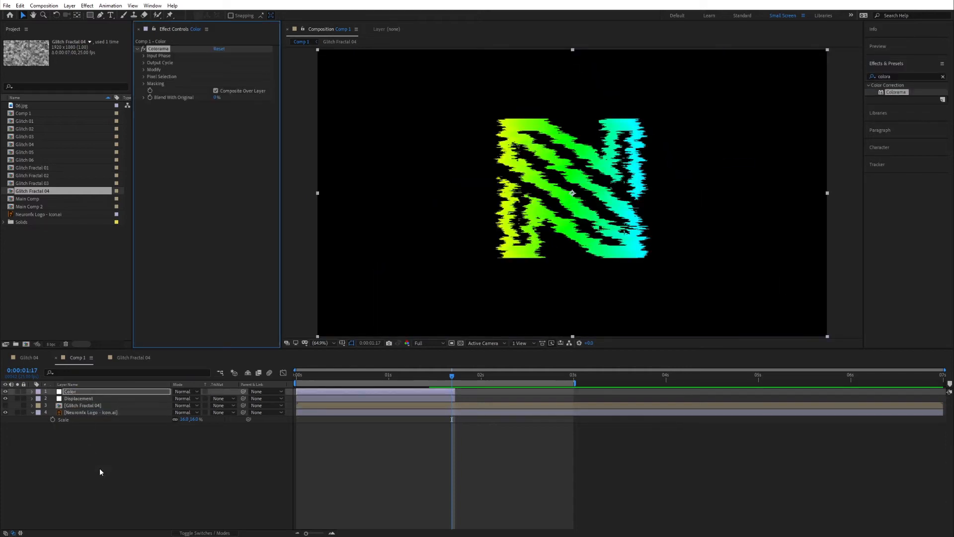
mouse_move(341, 381)
left_mouse_down()
mouse_move(331, 382)
mouse_move(352, 383)
left_mouse_up()
key("space")
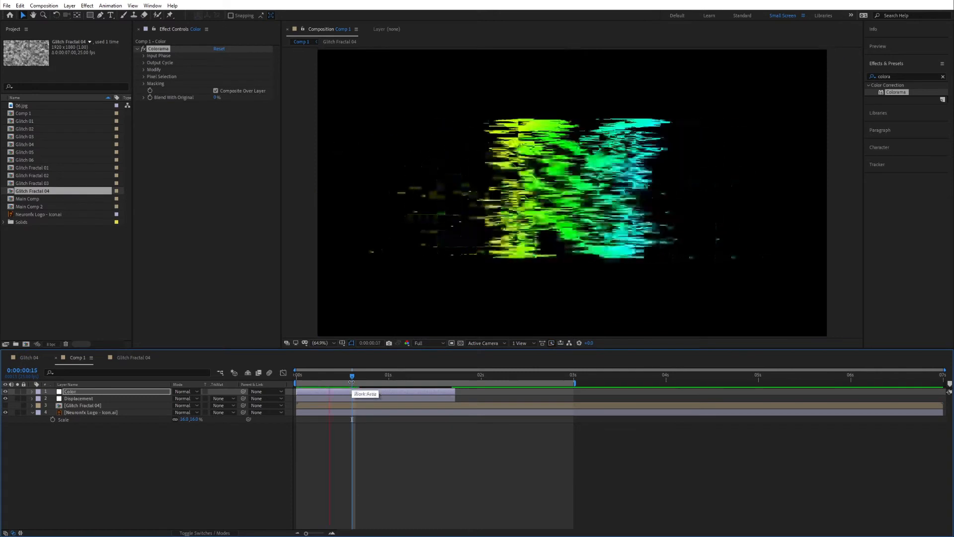
key("space")
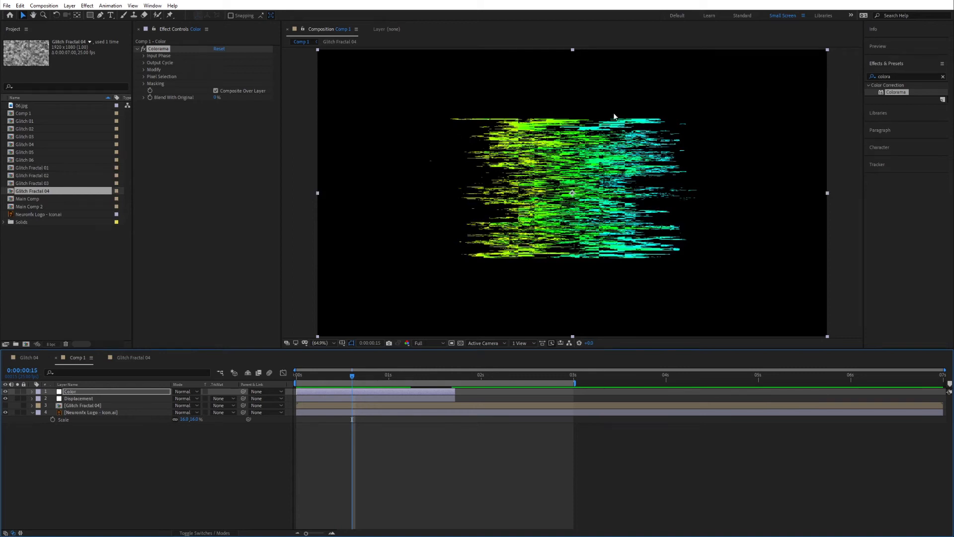
Step: Set Colorama's Add Phase input to the Glitch Fractal 04 layer and preview the colours
left_click(143, 56)
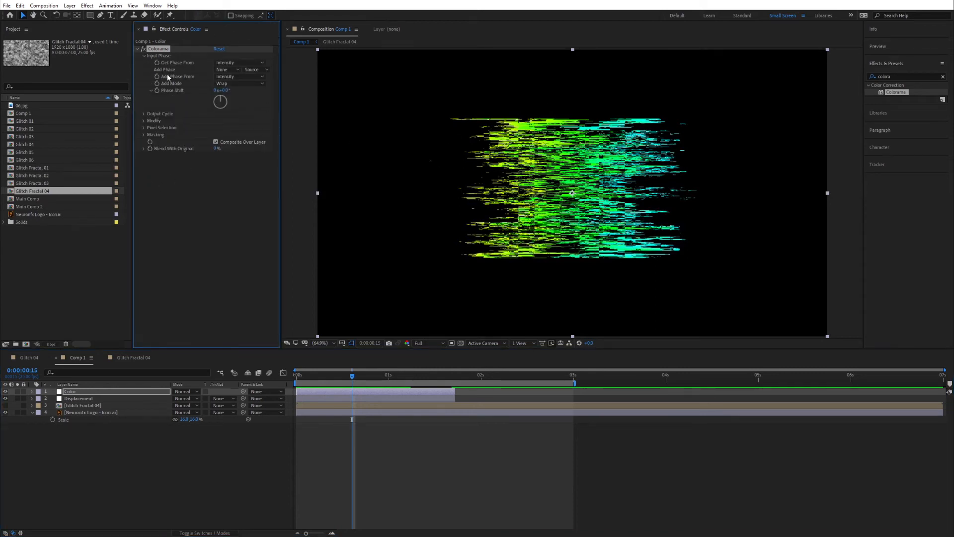
left_click(218, 71)
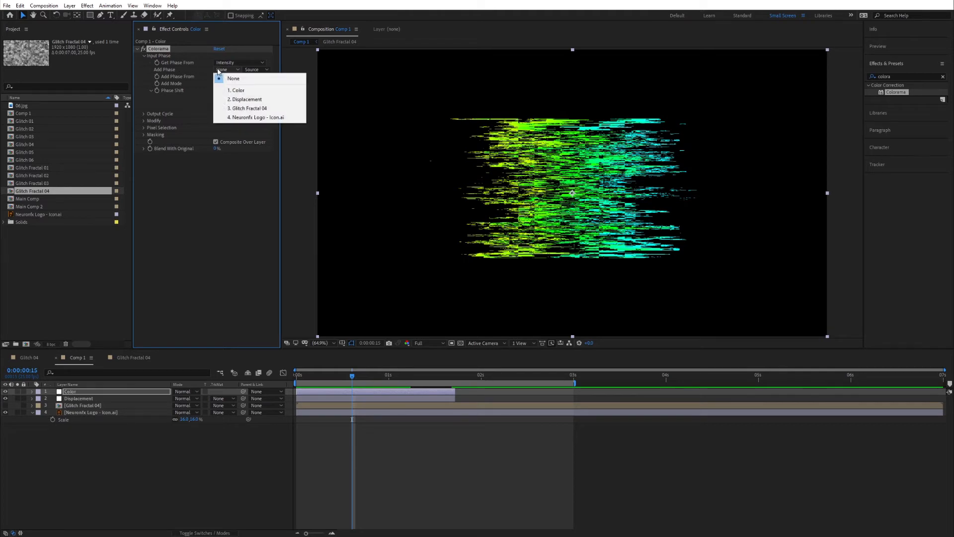
left_click(244, 108)
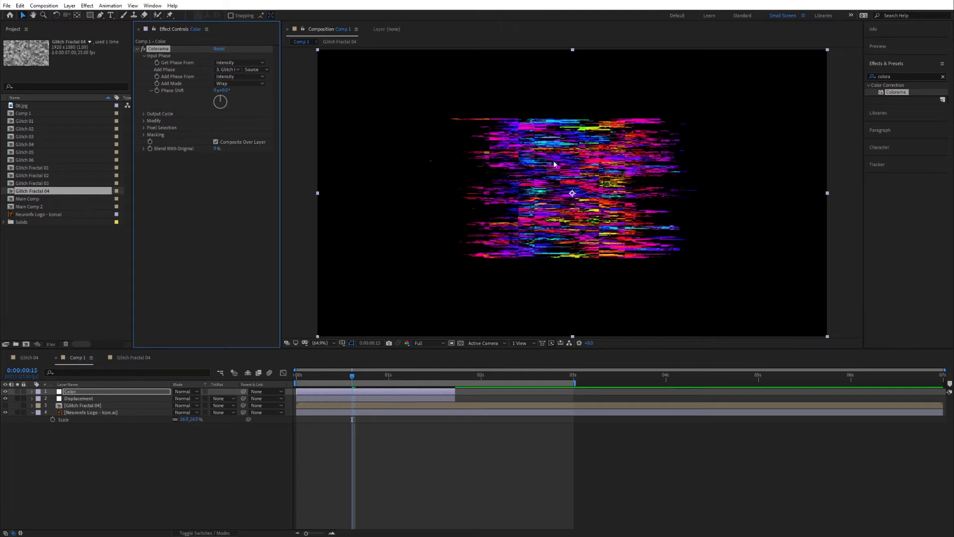
left_click_drag(347, 374, 323, 379)
key("space")
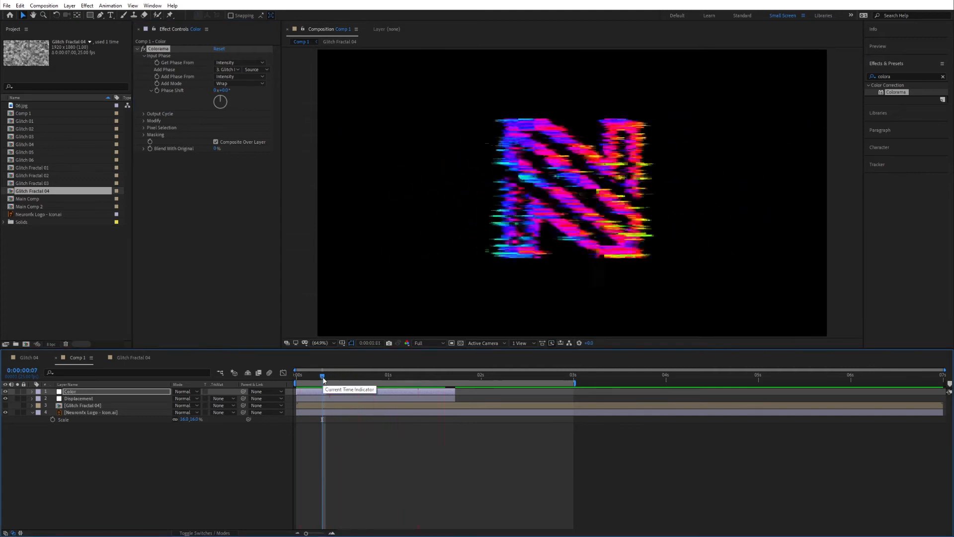
key("space")
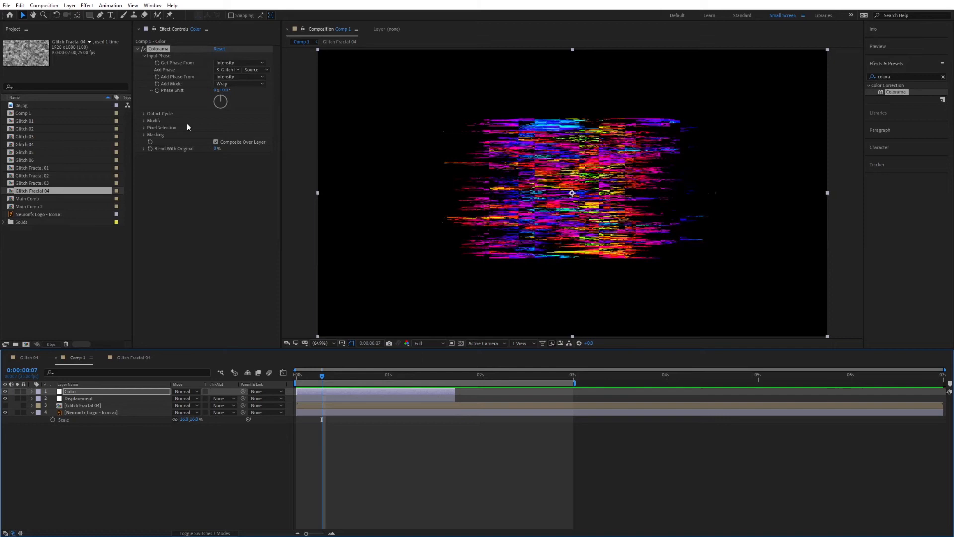
Step: Set Colorama's Output Cycle preset palette to Hue Cycle
left_click(144, 114)
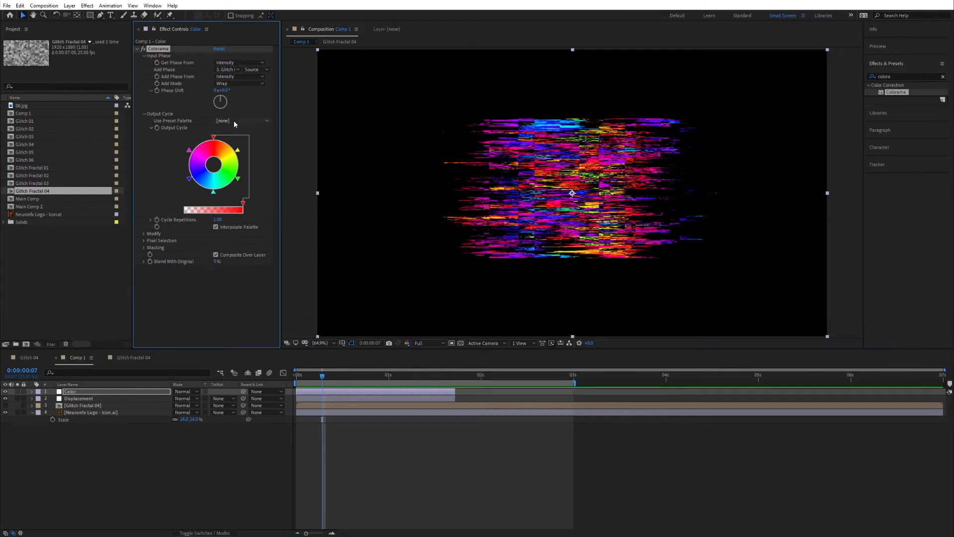
left_click(234, 121)
left_click(248, 149)
Step: Try the Ramp Grey and Negative preset palettes in Colorama, previewing the grey one, and return to Hue Cycle
left_click(235, 120)
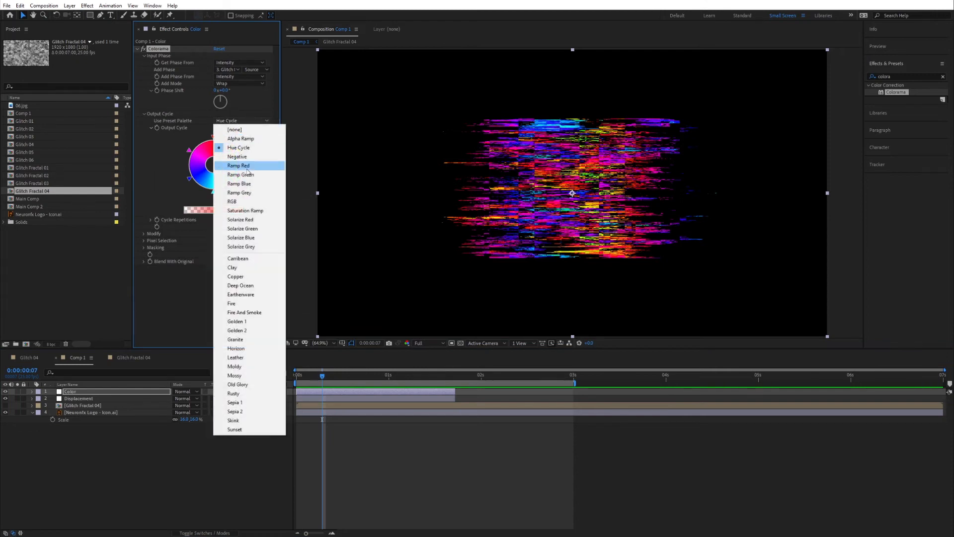
left_click(239, 193)
key("space")
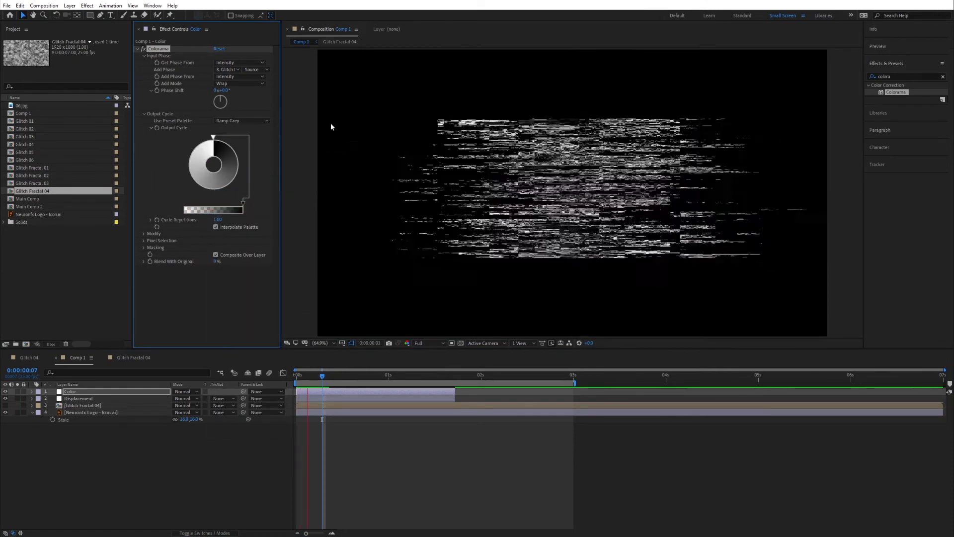
key("space")
left_click(228, 121)
left_click(241, 156)
left_click(229, 120)
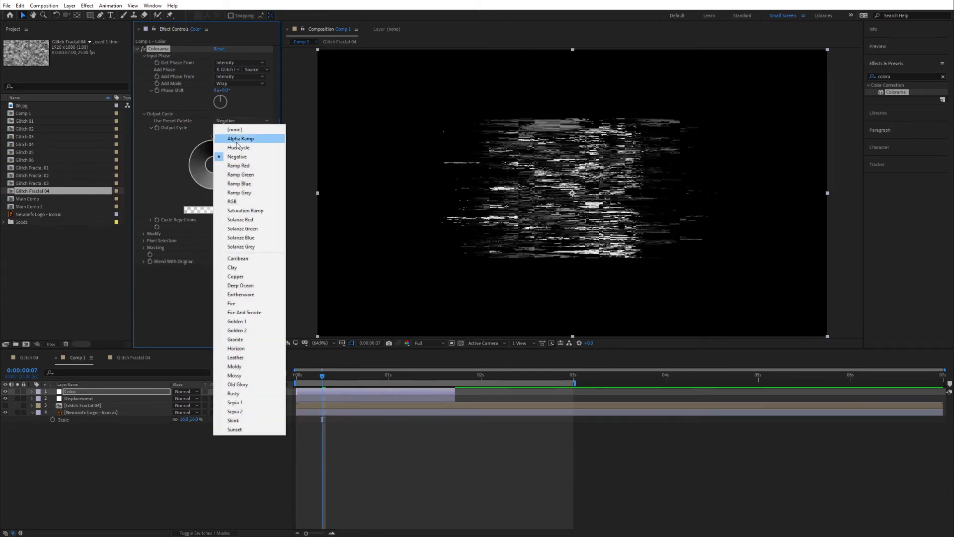
left_click(234, 137)
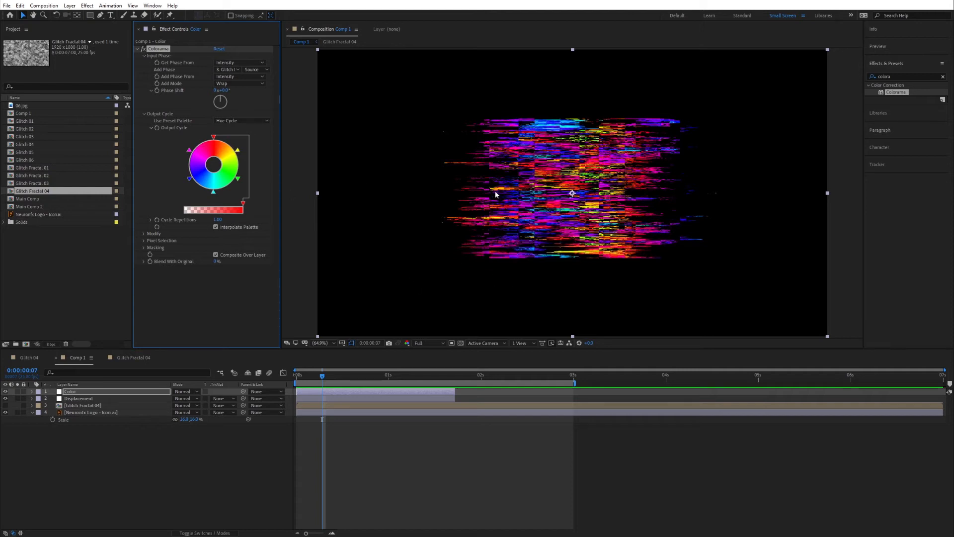
Step: Try raising Colorama's Blend With Original to 100% and undo the change
left_click(145, 273)
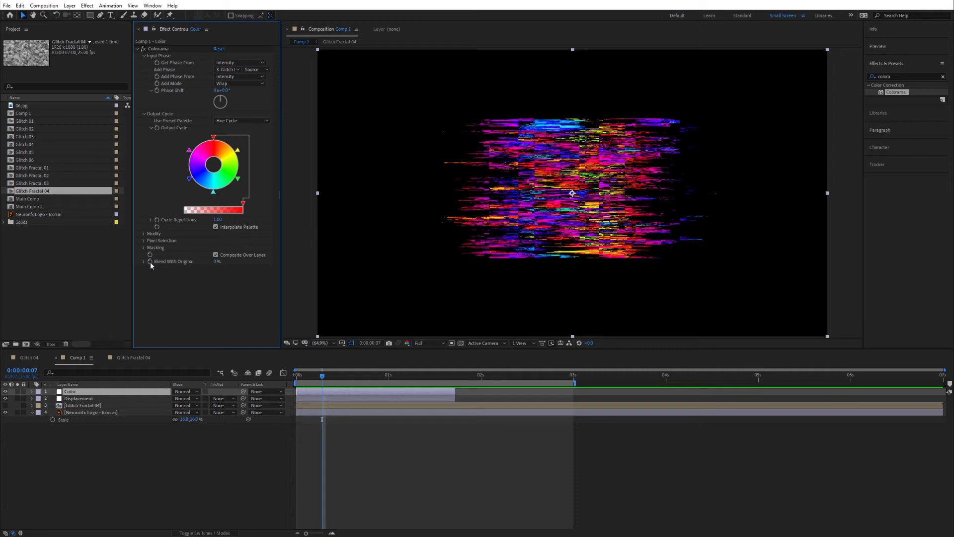
left_click_drag(216, 262, 271, 258)
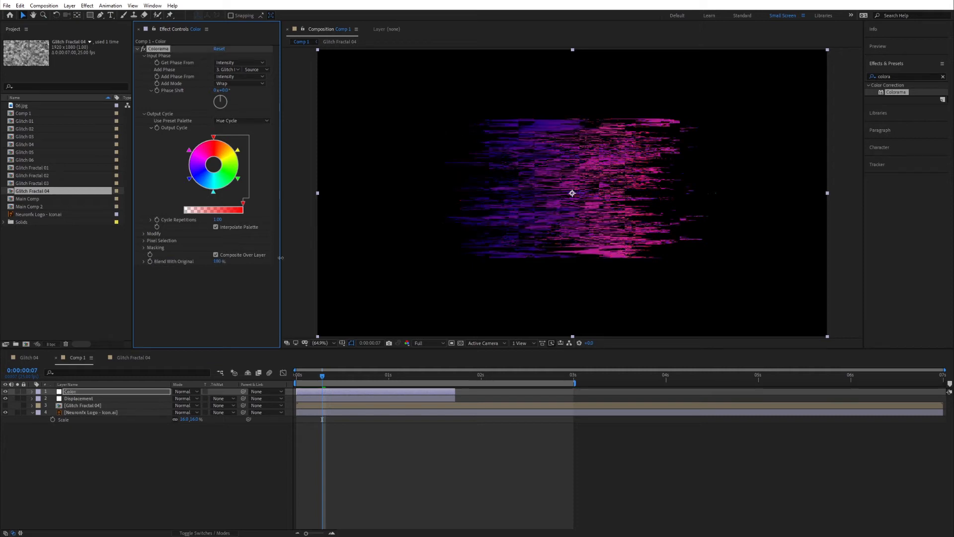
key("ctrl+z")
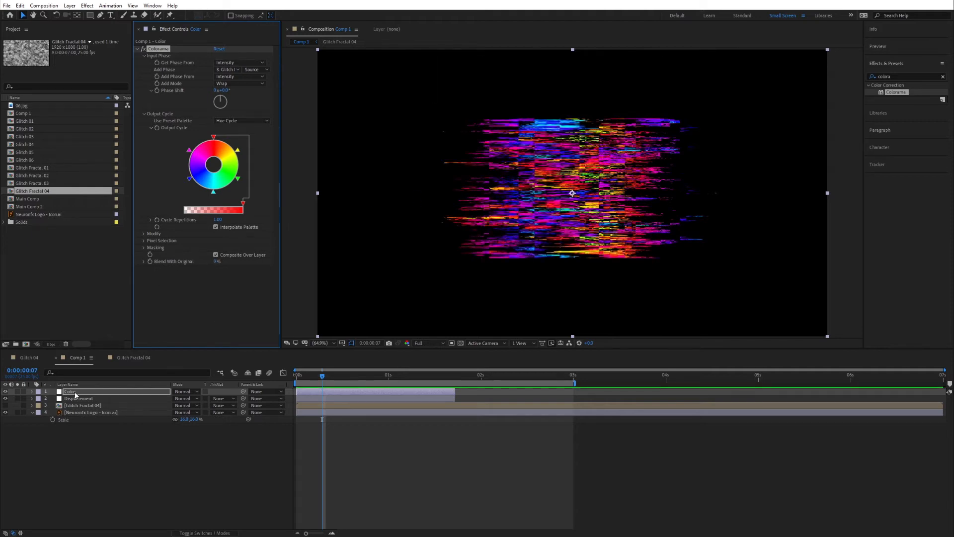
Step: Try the Add and Soft Light blending modes on the Color layer and return it to Normal
left_click(179, 391)
left_click(195, 118)
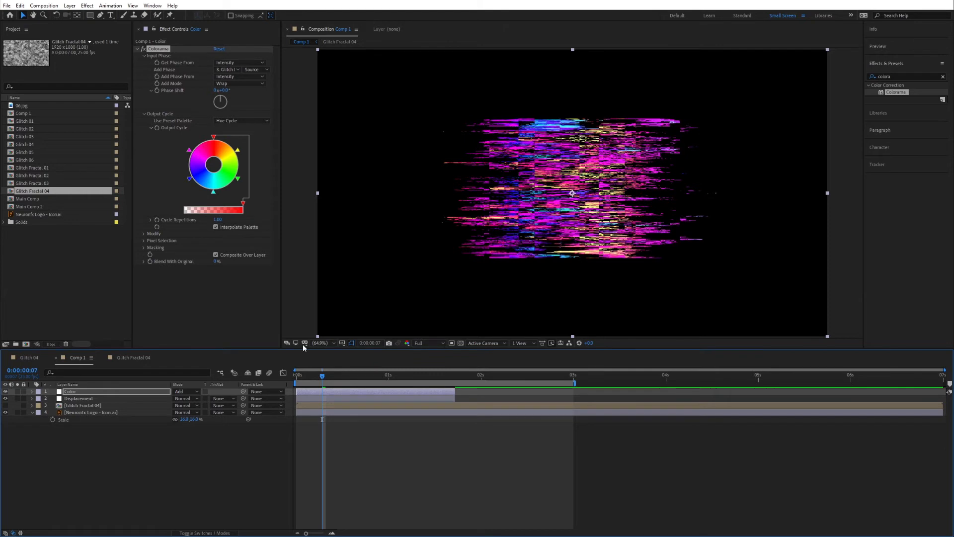
left_click(188, 391)
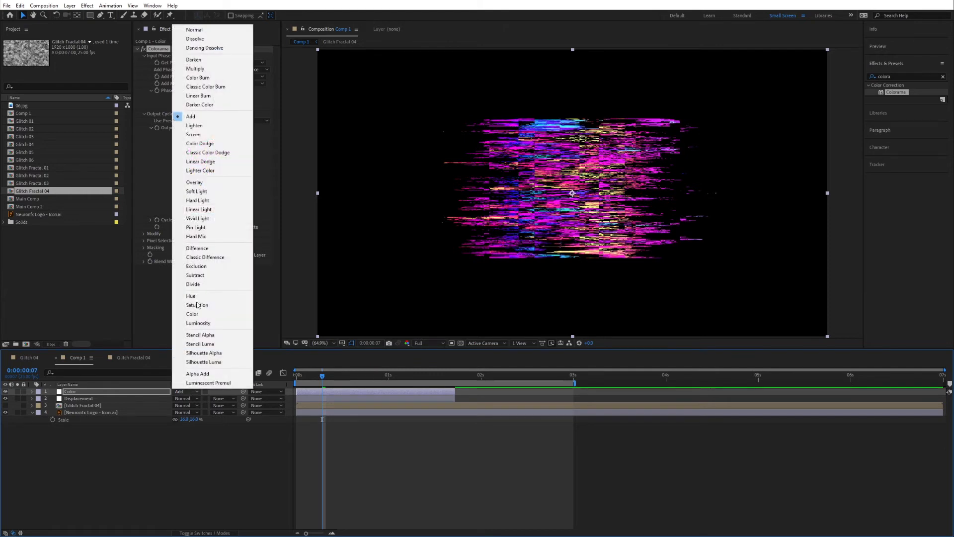
left_click(199, 191)
left_click(184, 392)
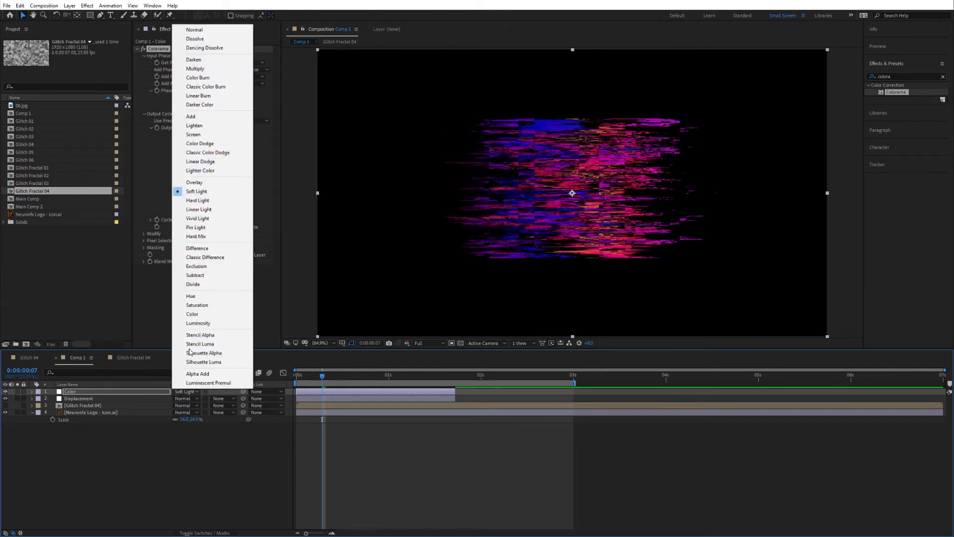
left_click(194, 31)
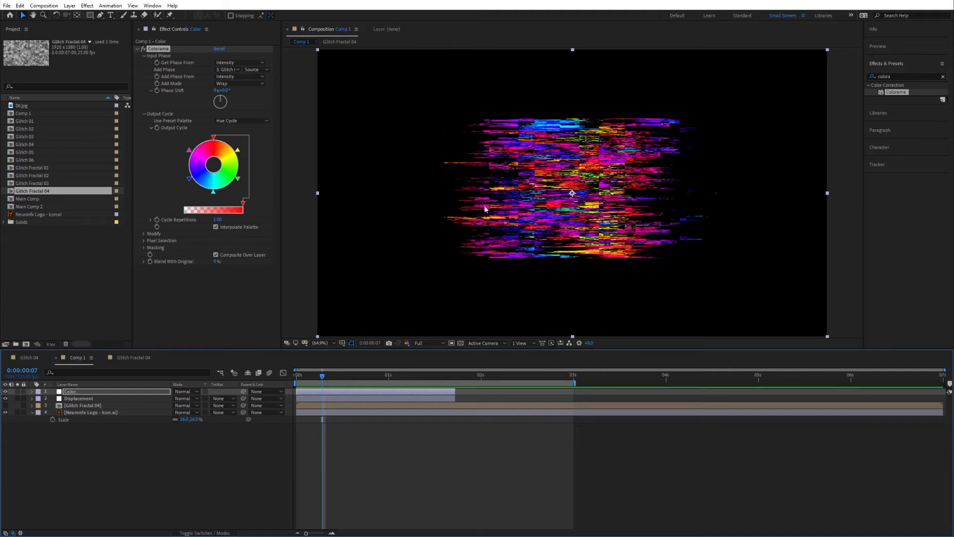
Step: Add the expression wiggle(3,100) to Colorama's Blend With Original and preview the flickering colours
left_click(150, 262, "alt")
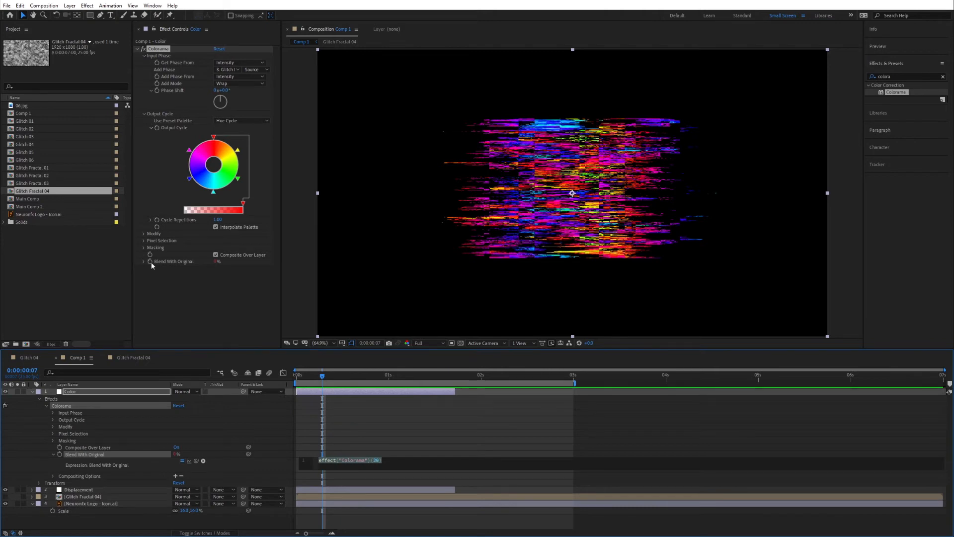
type("wiggle")
key("Return")
type("3,100")
left_click(279, 470)
key("space")
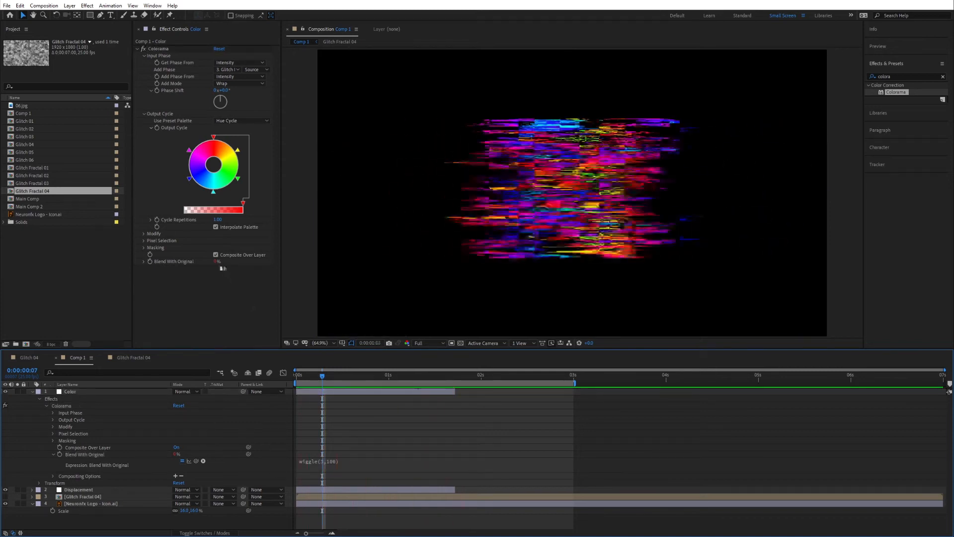
left_click(219, 341)
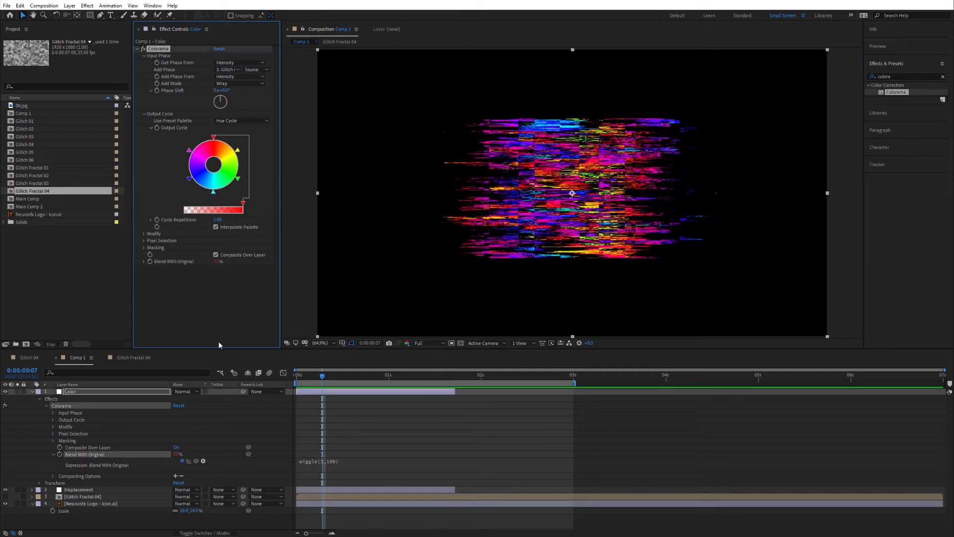
key("space")
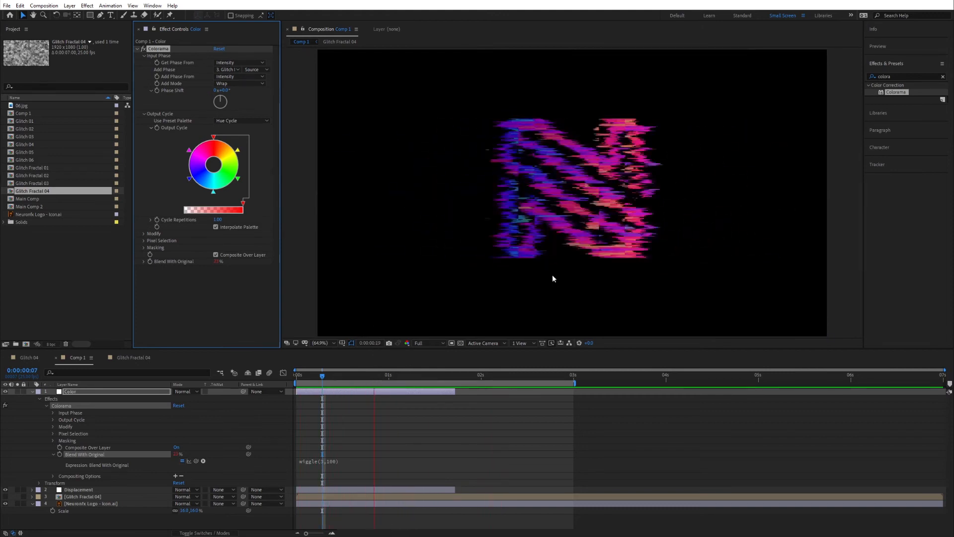
key("space")
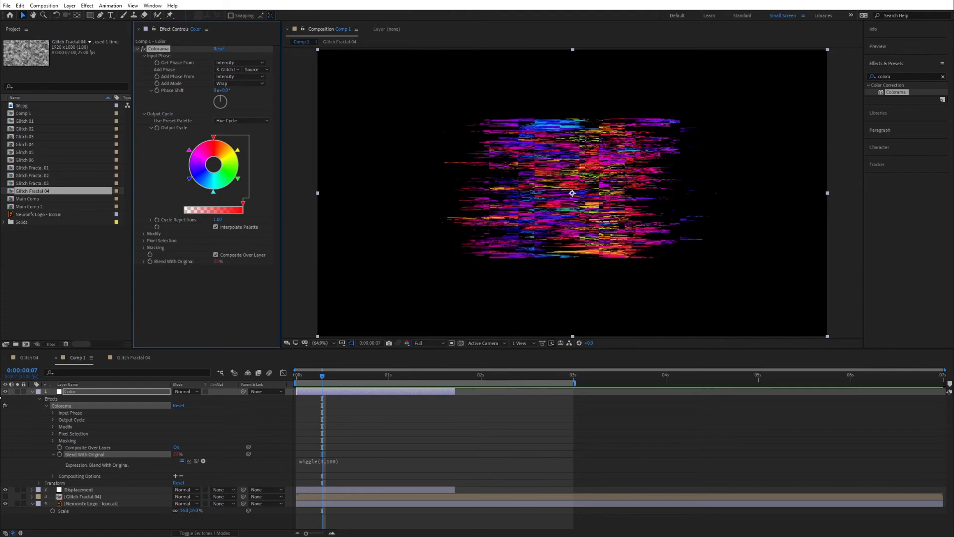
Step: Add a new adjustment layer above the Color layer and name it Glow
left_click(32, 392)
left_click(84, 458)
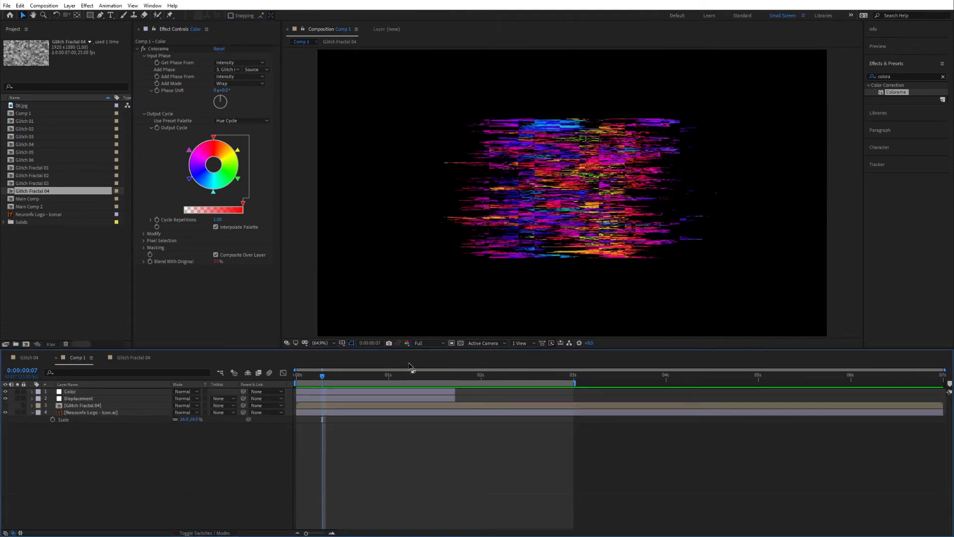
left_click_drag(402, 375, 341, 384)
right_click(102, 459)
mouse_move(123, 464)
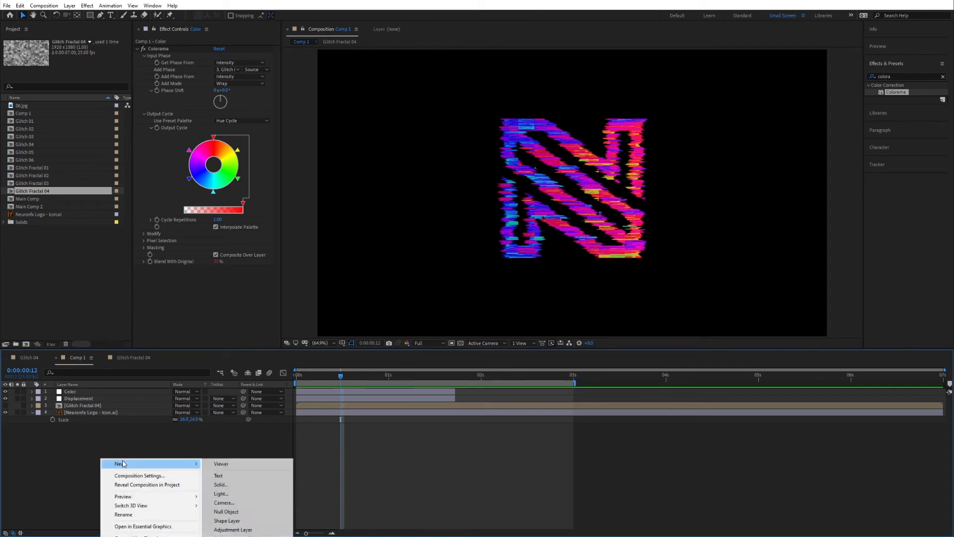
left_click(234, 530)
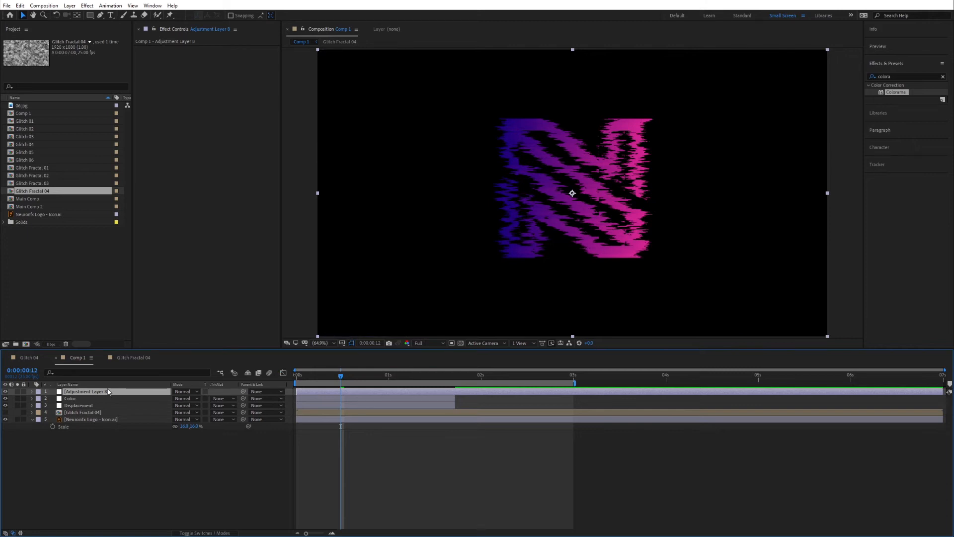
key("Return")
type("Glow")
key("Return")
Step: Apply the Stylize Glow effect to the Glow layer and set the layer's blending mode to Add
left_click(886, 76)
type("glow")
left_click_drag(896, 148, 79, 397)
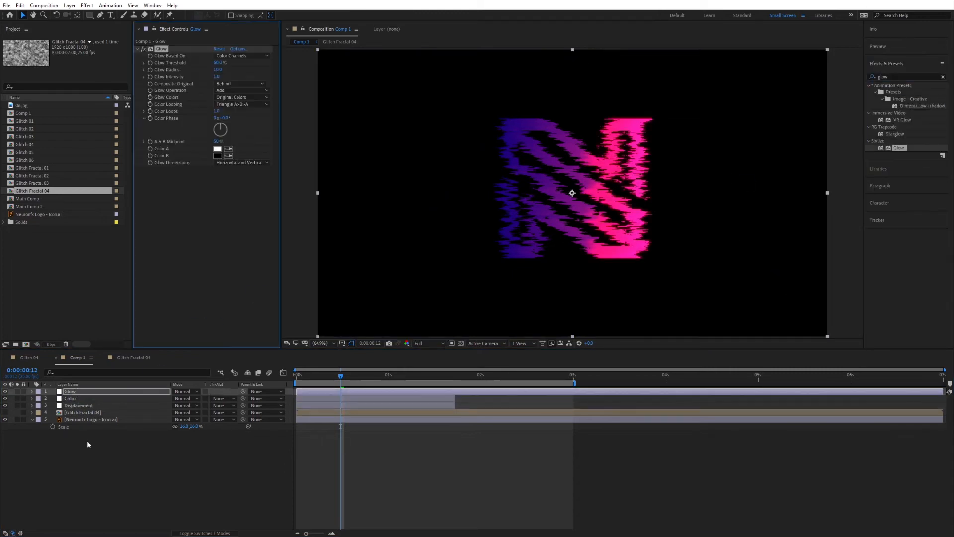
left_click(185, 391)
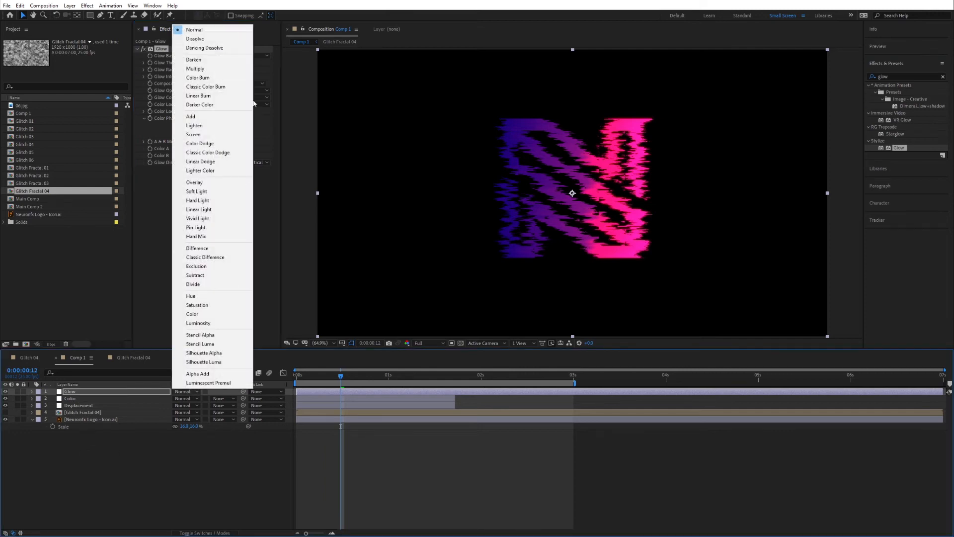
left_click(199, 118)
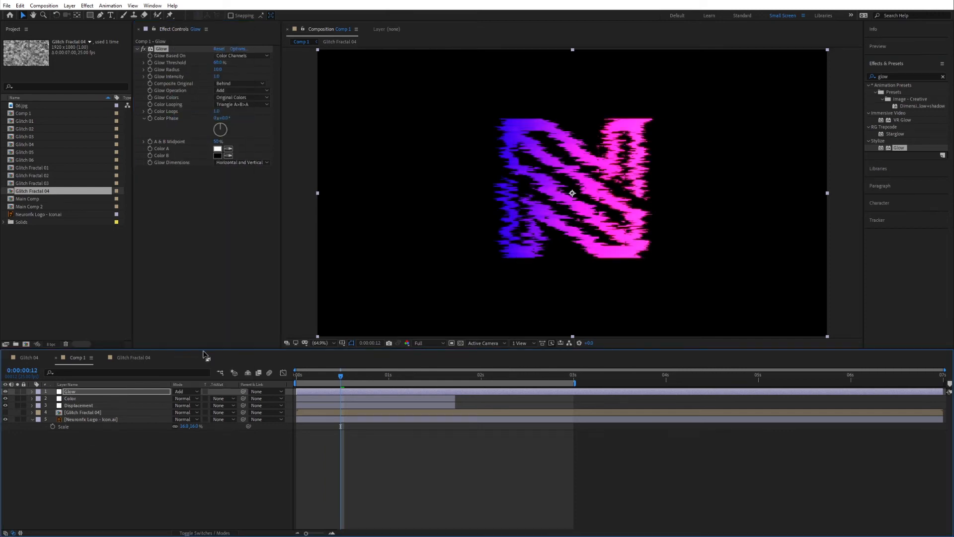
Step: Set the Glow effect's intensity to 0.3, radius to 30 and threshold to 40%, judging it at 0:00:00:20
left_click_drag(347, 380, 371, 381)
left_click(217, 76)
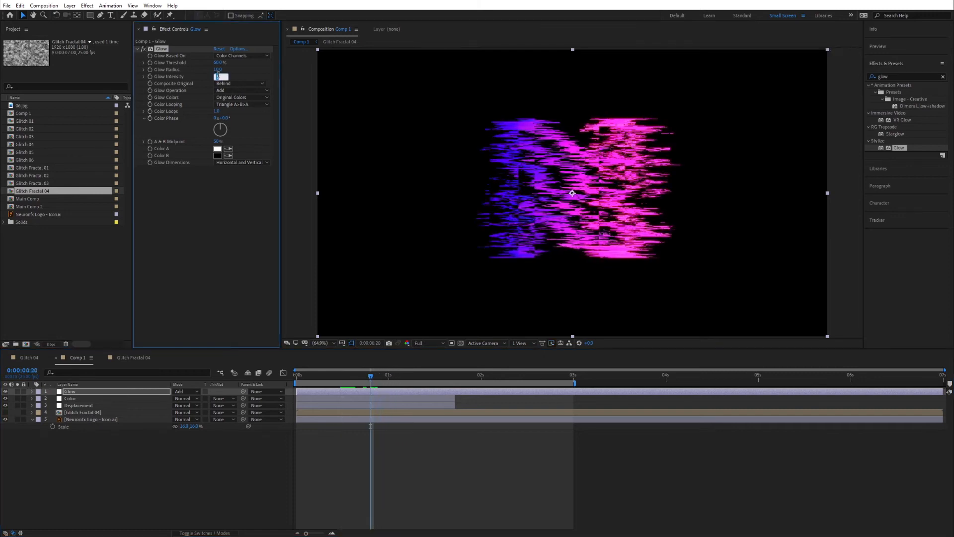
type("0")
key("Return")
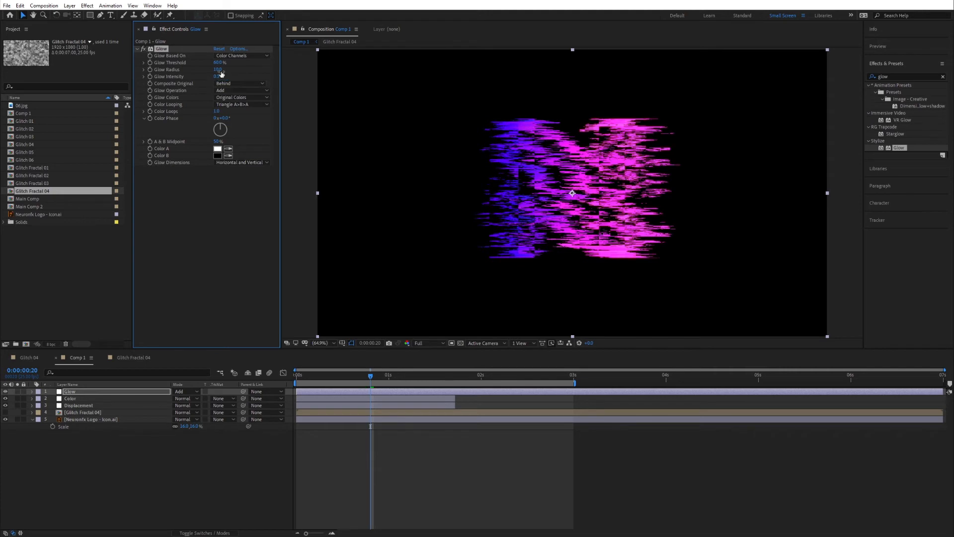
left_click(216, 70)
type("30")
key("Return")
left_click(218, 63)
type("40")
key("Return")
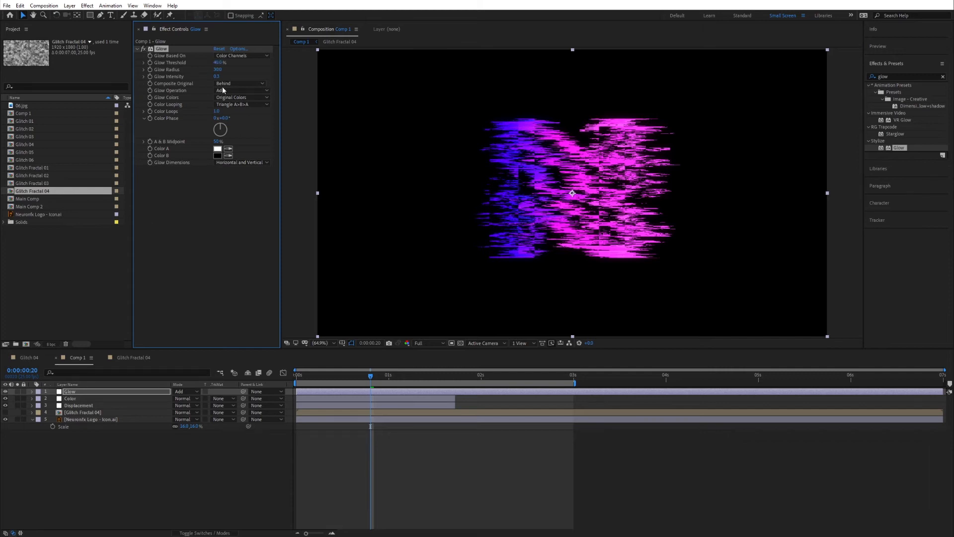
Step: Duplicate the Glow effect and set the copy's intensity to 0.5 and radius to 10
left_click(163, 52)
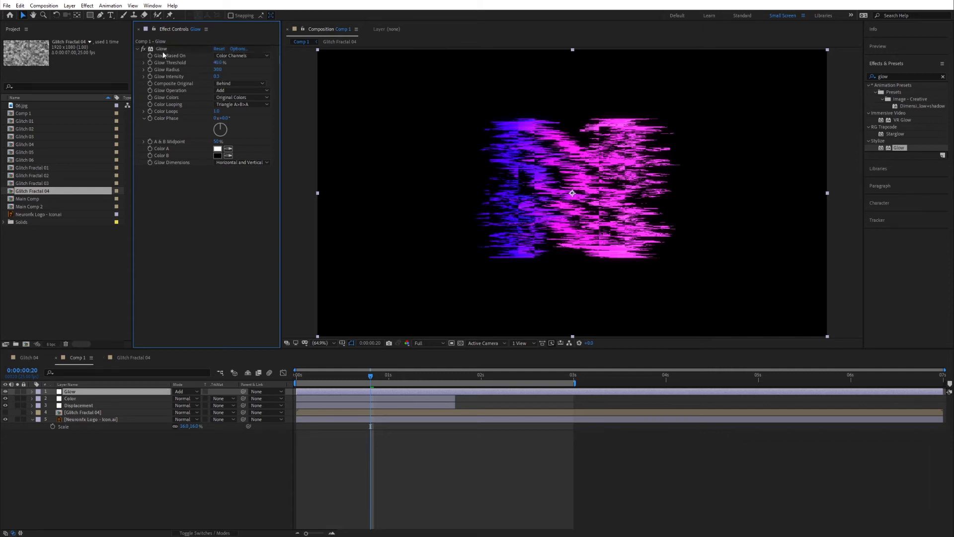
left_click(162, 49)
key("ctrl+d")
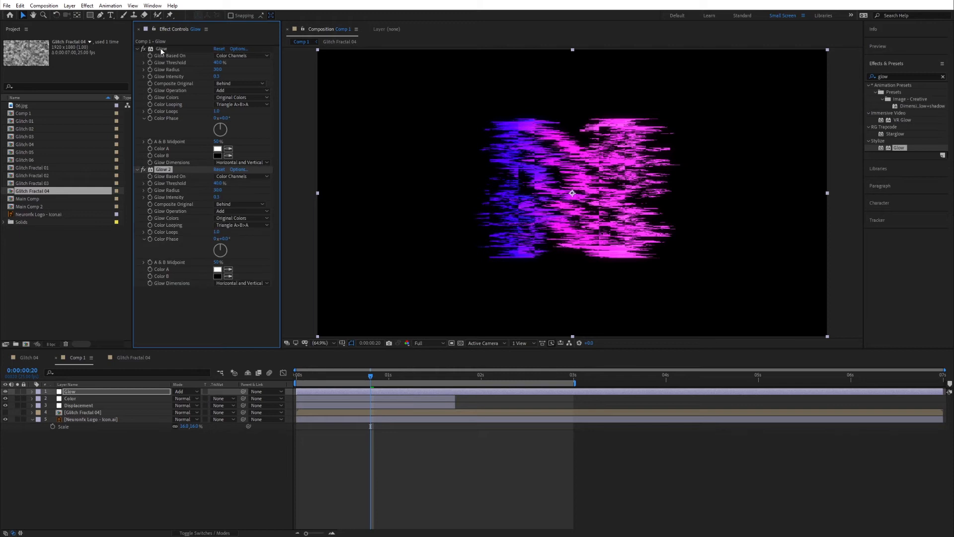
left_click(216, 197)
type("0.5")
key("Return")
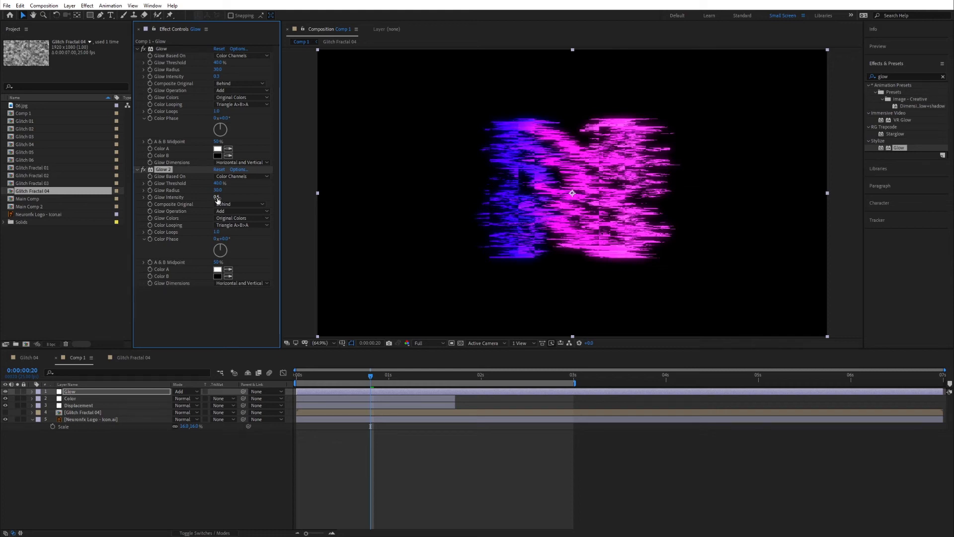
left_click(217, 190)
type("10")
key("Return")
Step: At 0:00:00:07, duplicate the second Glow effect, set the new copy's radius to 300 and preview the animation
left_click_drag(347, 381, 324, 380)
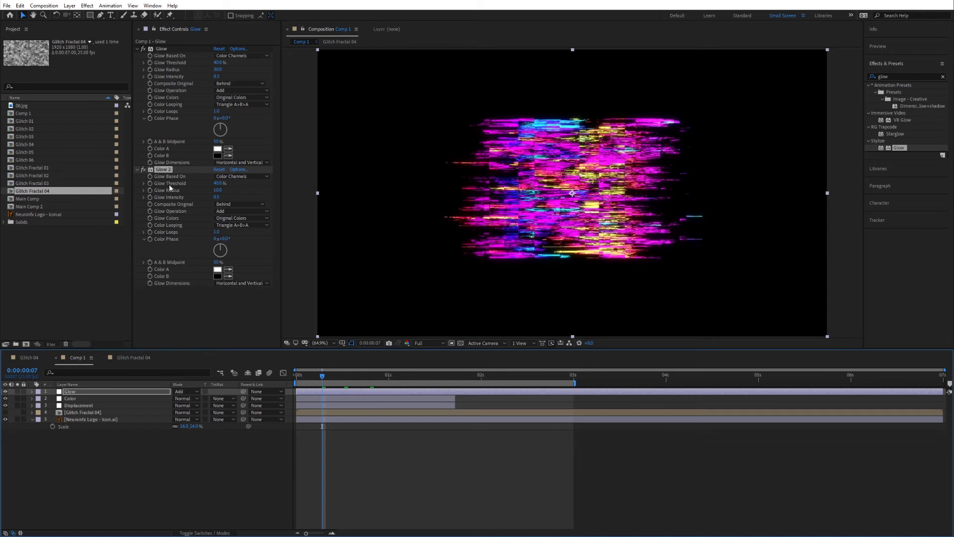
left_click(160, 169)
key("ctrl+d")
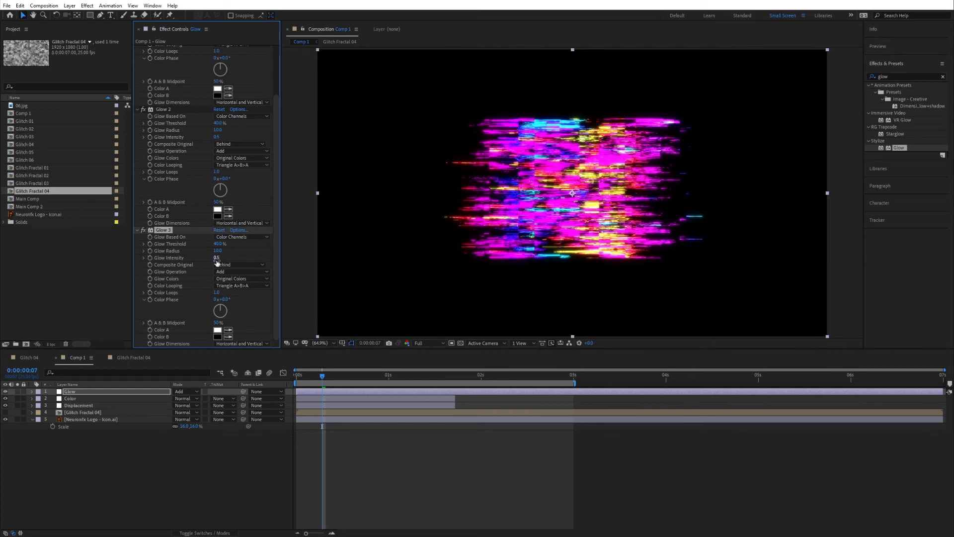
left_click_drag(219, 251, 263, 304)
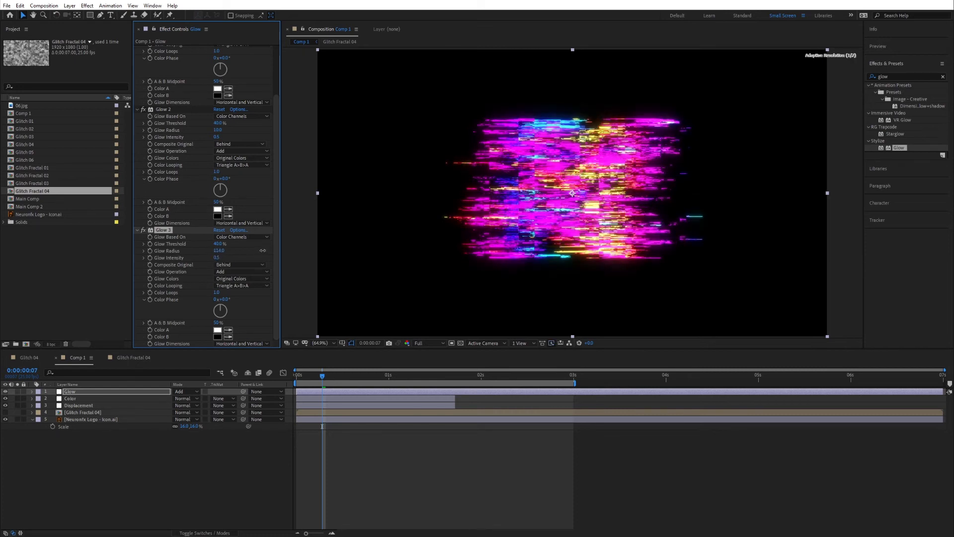
left_click(219, 251)
type("300")
key("Return")
key("space")
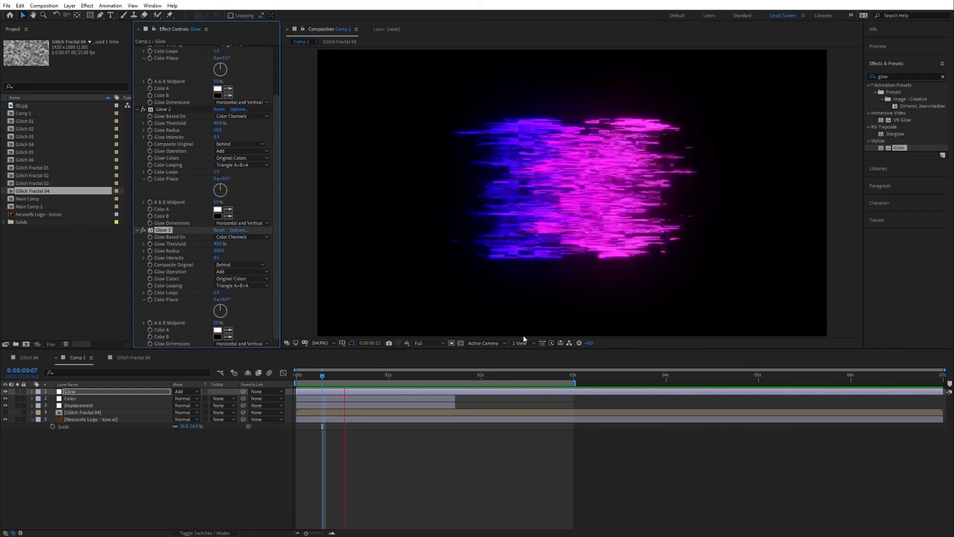
Step: Add an Opacity keyframe to the Glow layer at 0:00:01:13 and go to 0:00:01:18
mouse_move(422, 381)
left_mouse_down()
mouse_move(465, 382)
mouse_move(429, 384)
mouse_move(437, 385)
left_mouse_up()
left_click(444, 392)
key("t")
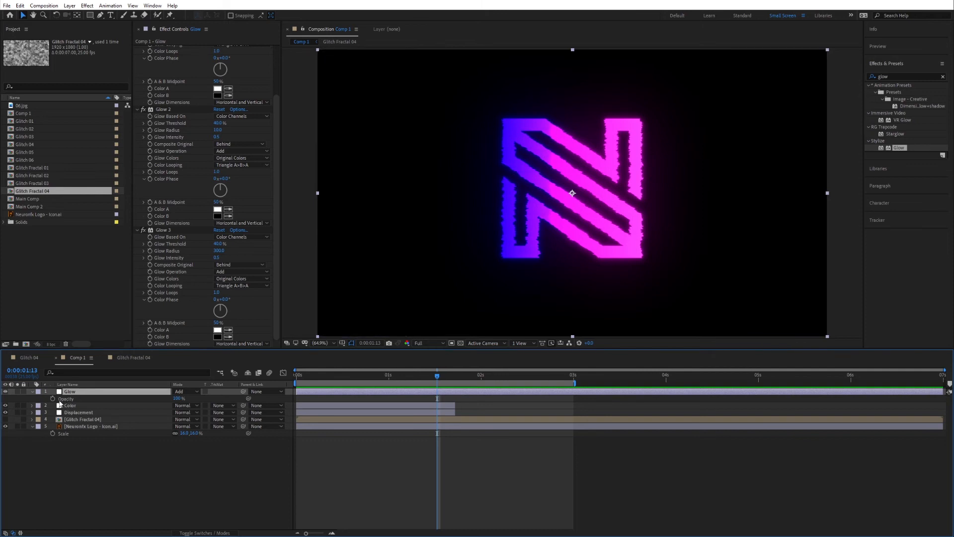
left_click(52, 399)
key("space")
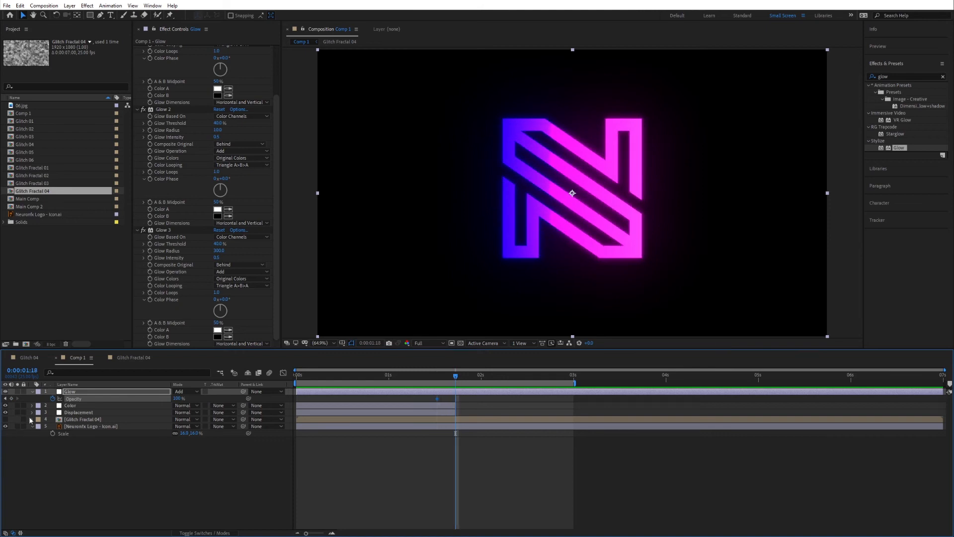
Step: Set the Glow layer's opacity to 30% at 0:00:01:18
left_click_drag(177, 398, 123, 401)
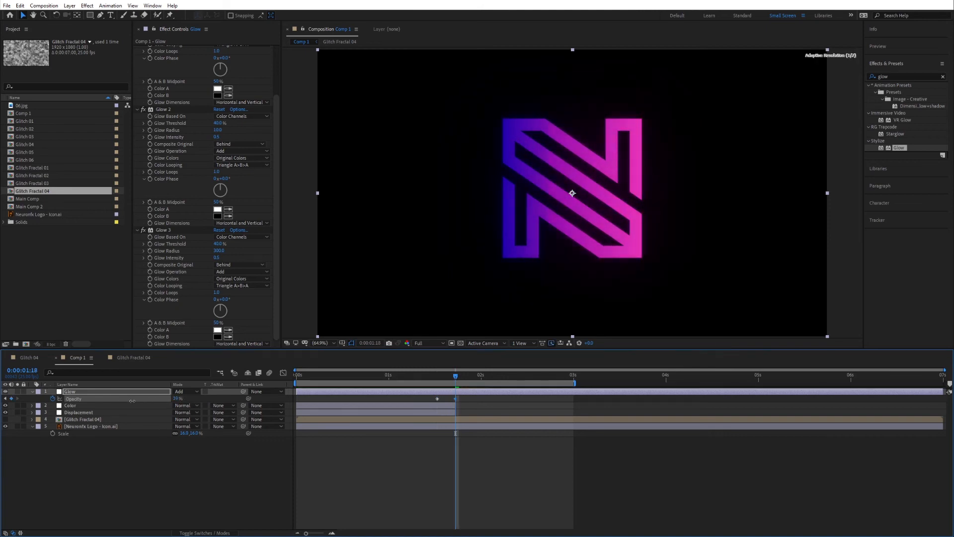
left_click(178, 399)
type("30")
key("Return")
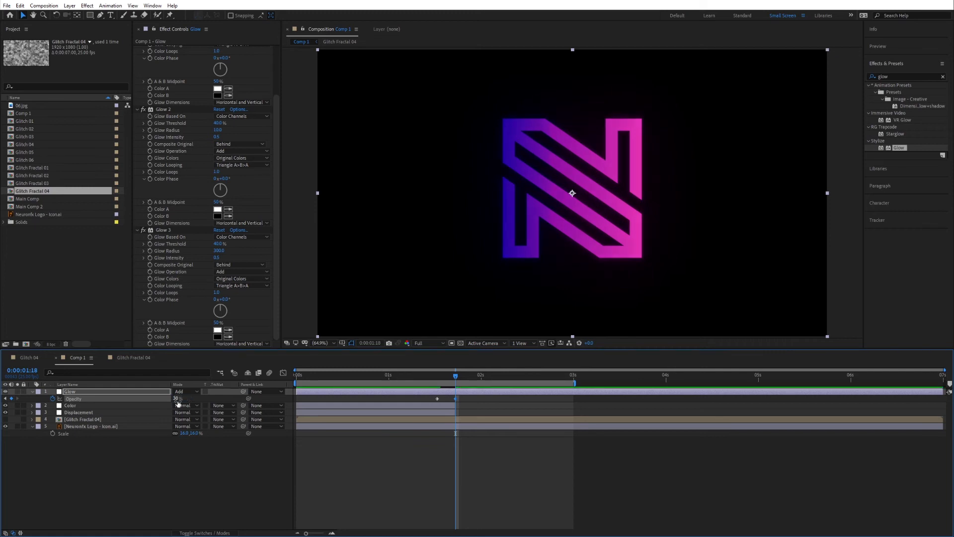
Step: Move the 100% Glow opacity keyframe to 0:00:00:20 and the 30% one to shortly after one second, and preview the fade
left_click_drag(438, 399, 370, 399)
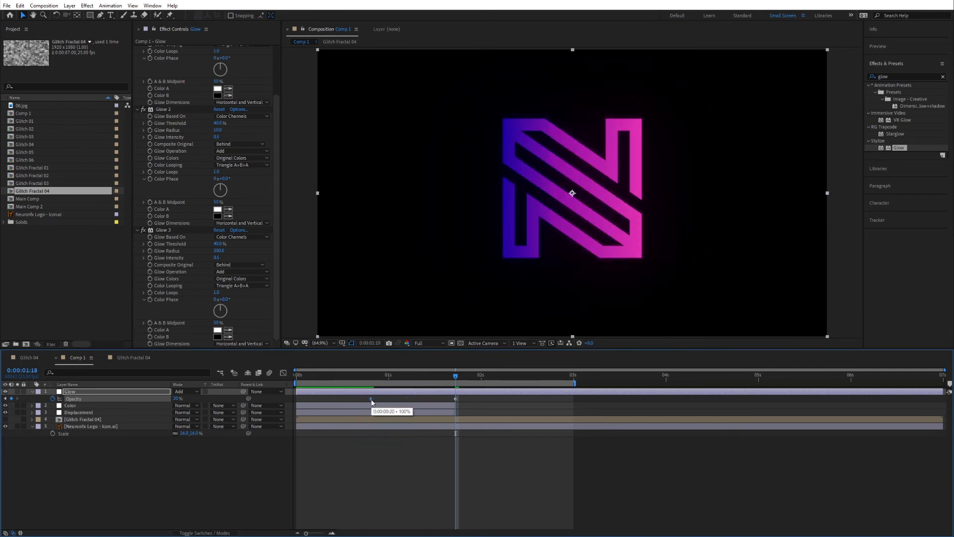
left_click_drag(455, 399, 411, 401)
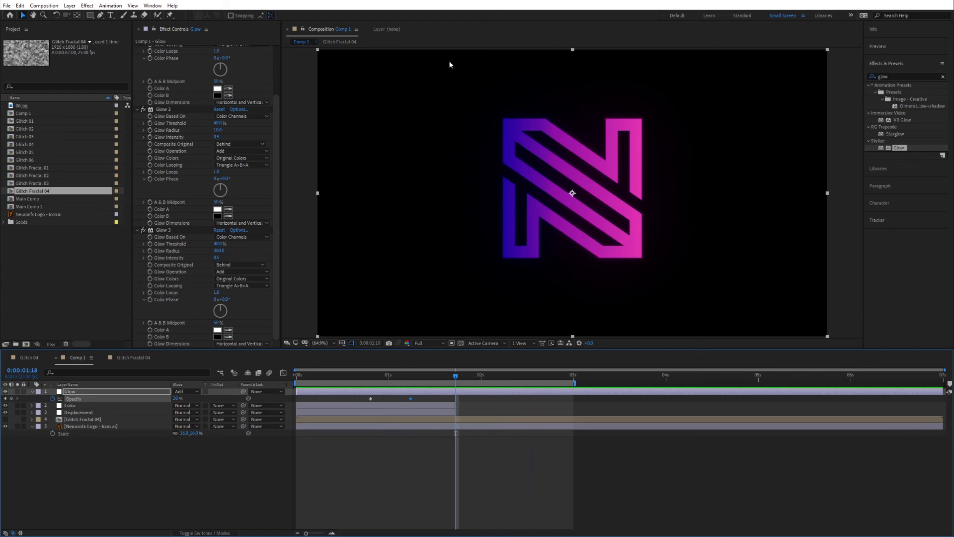
key("space")
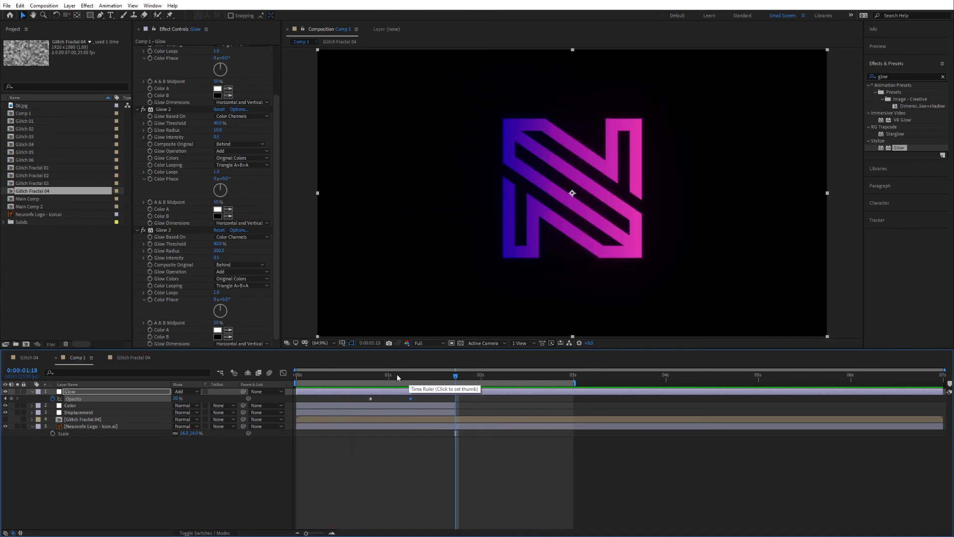
left_click_drag(398, 378, 437, 378)
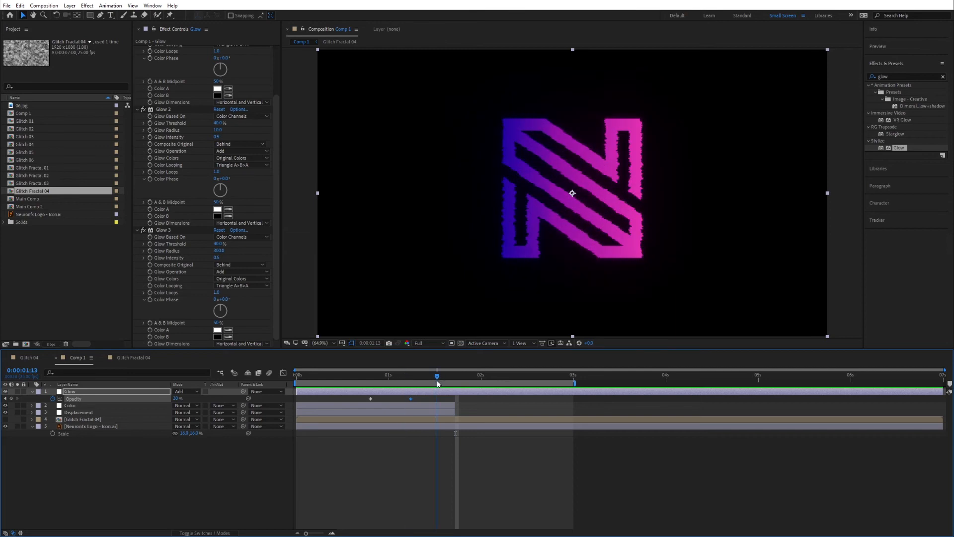
key("space")
key("space")
Step: In Glitch Fractal 04, set the Fractal Noise scale width to 20 and scale height to about 407, and preview Comp 1
left_click(134, 359)
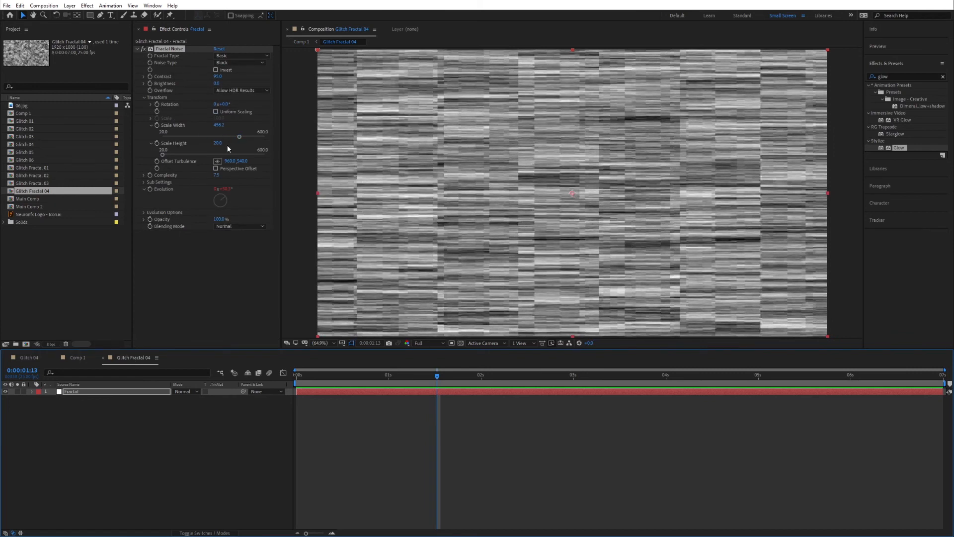
mouse_move(167, 158)
left_mouse_down()
mouse_move(231, 158)
mouse_move(194, 136)
mouse_move(156, 136)
left_mouse_up()
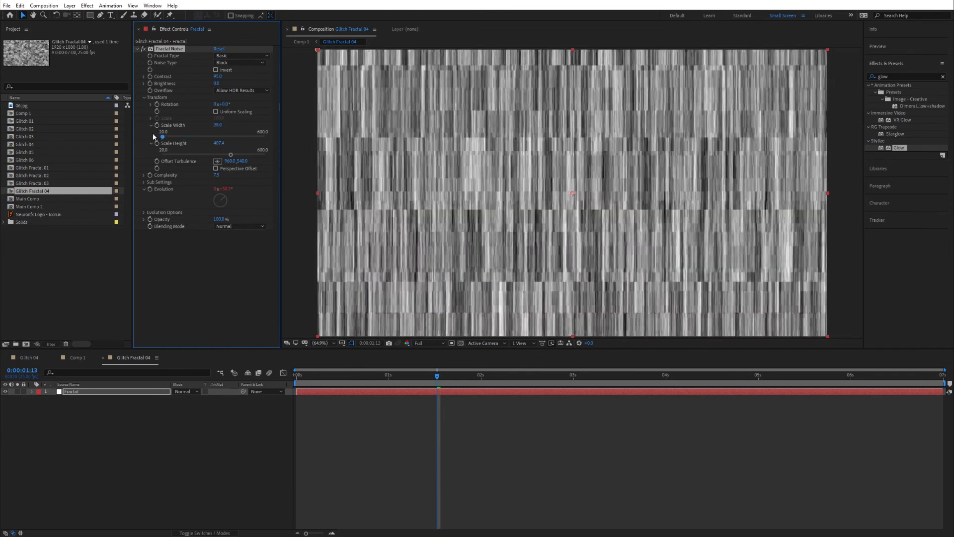
left_click(301, 42)
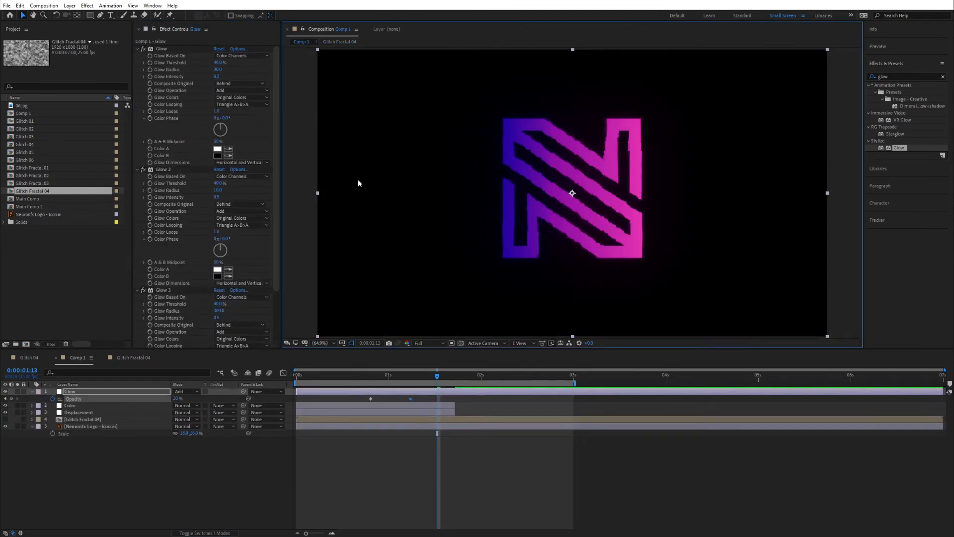
key("space")
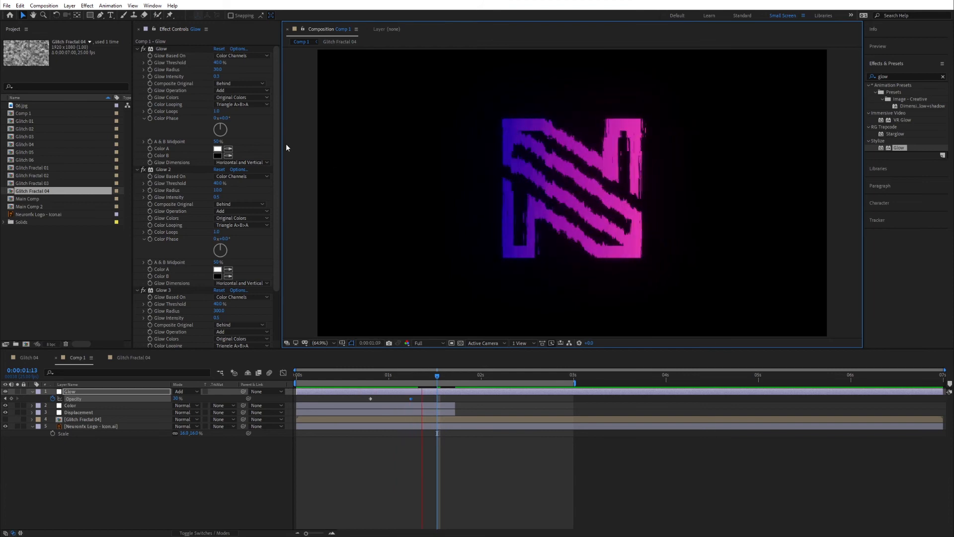
Step: Set the Displacement layer's maximum vertical displacement to 100 and preview the animation
left_click(571, 193)
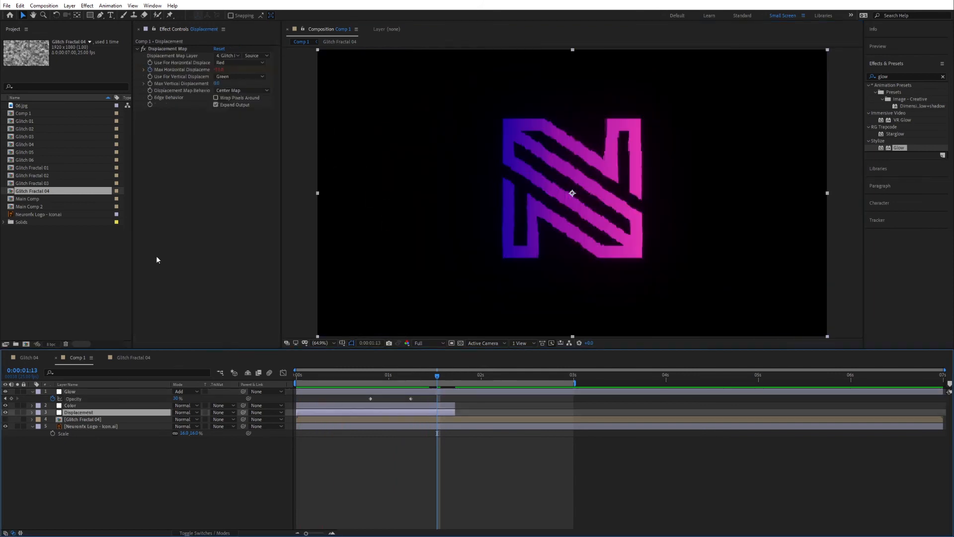
left_click_drag(217, 83, 204, 160)
key("space")
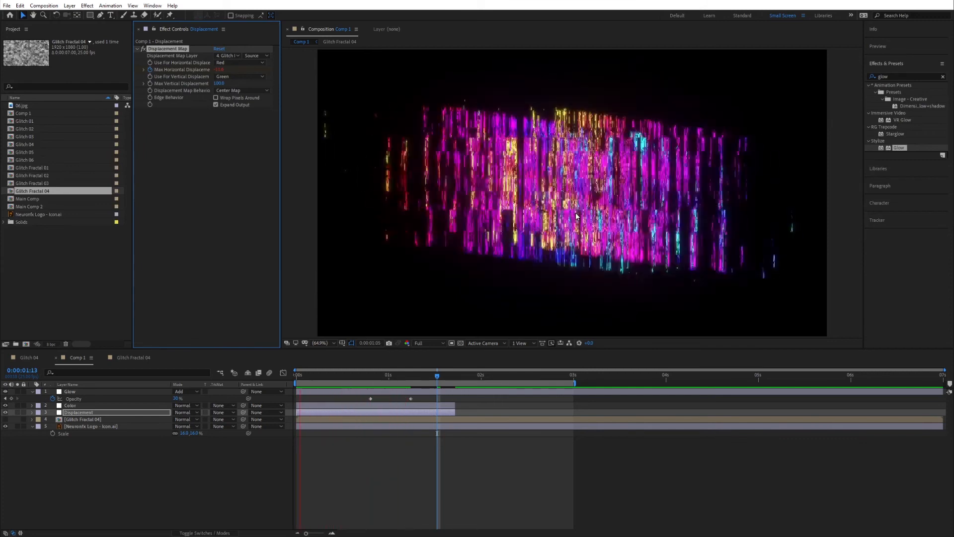
Step: Stop the preview and extend the Color and Displacement layers to the end of Comp 1
key("space")
left_click_drag(456, 404, 946, 406)
left_click_drag(453, 412, 946, 412)
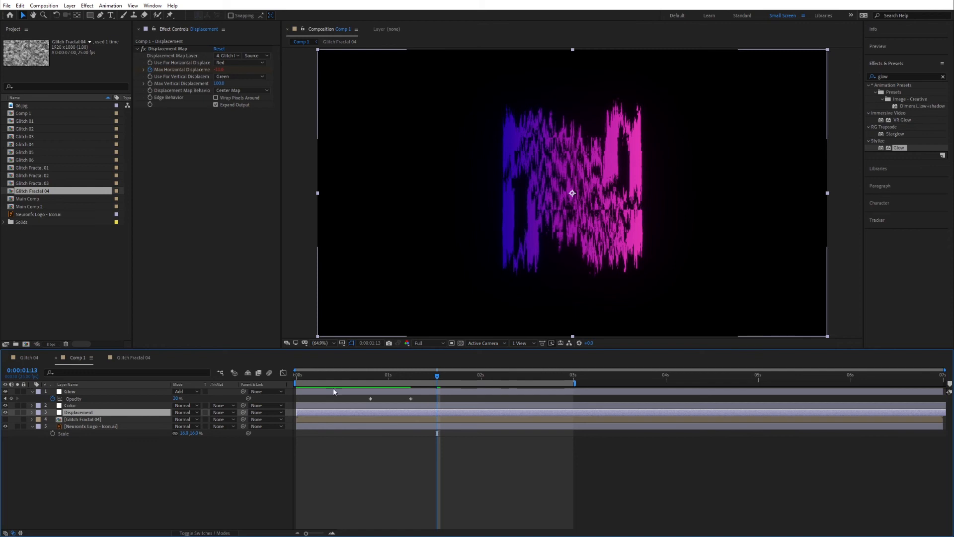
Step: Remove the Glow layer's Opacity keyframes at 0:00:00:18, keeping 100%, and check the glitch through 0:00:03:01
left_click_drag(385, 376, 363, 376)
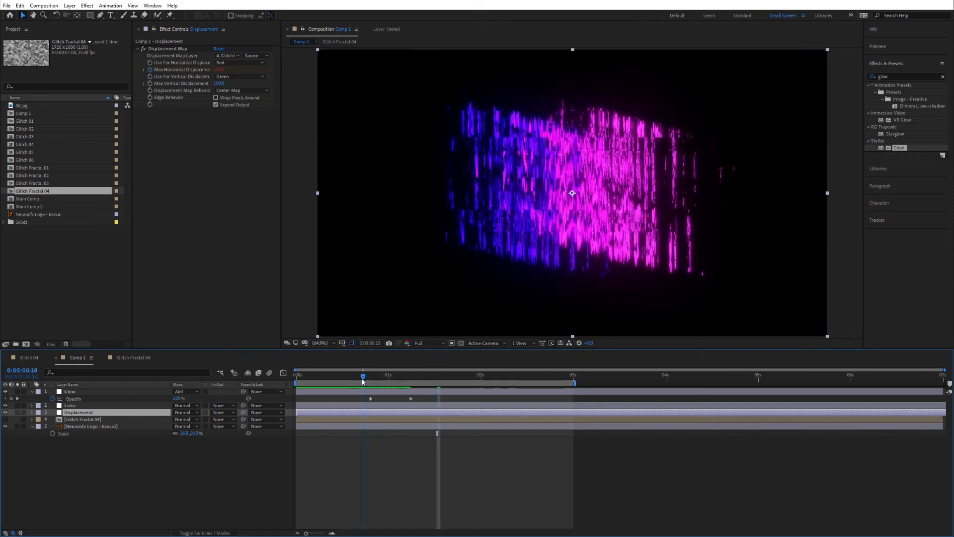
left_click(52, 398)
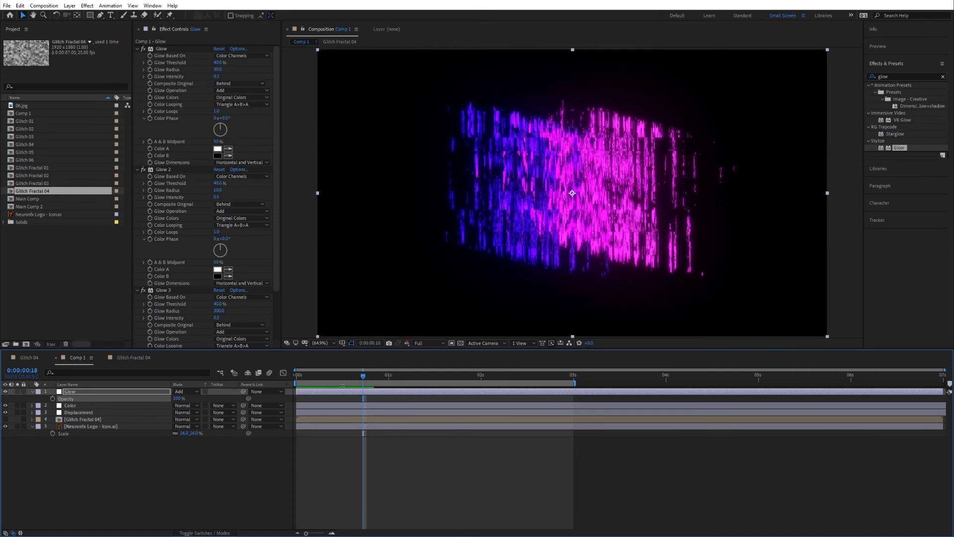
key("space")
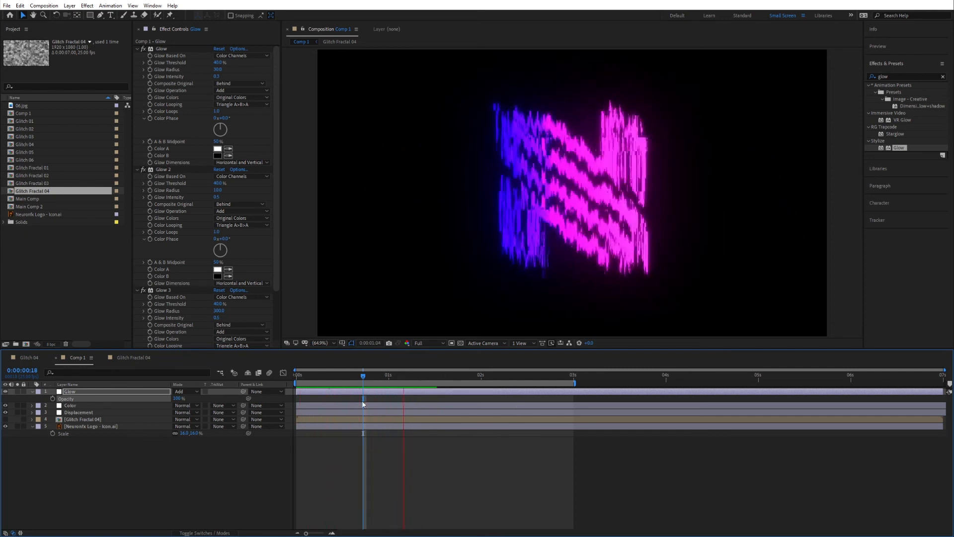
left_click(448, 378)
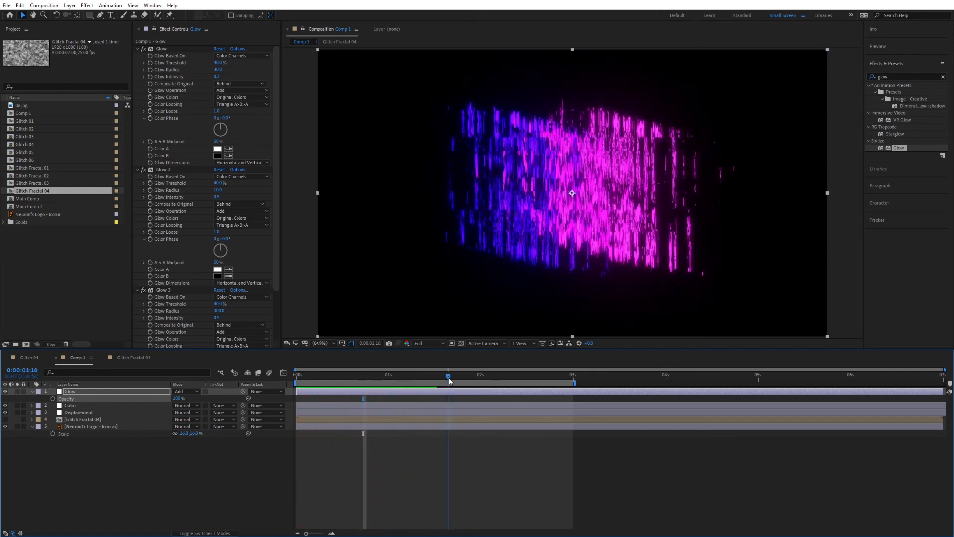
left_click_drag(449, 380, 551, 376)
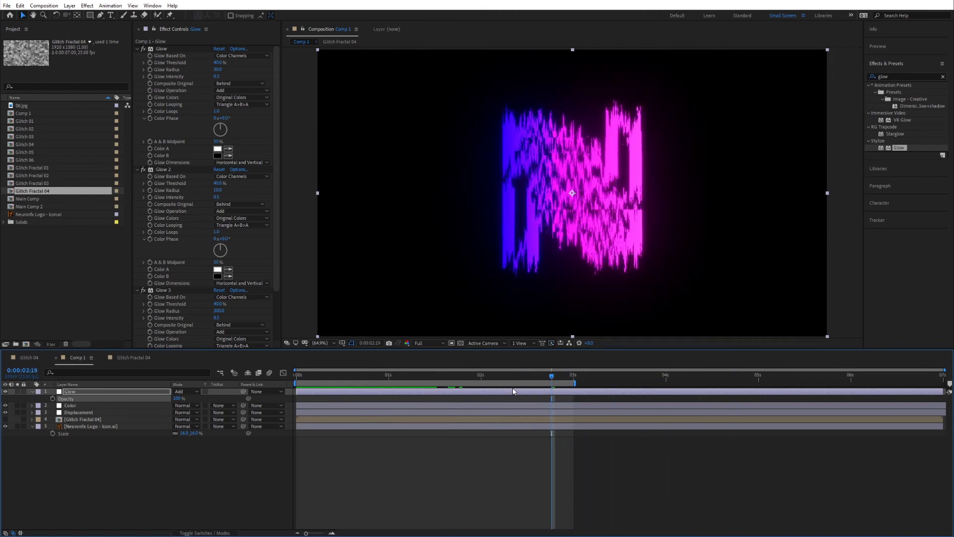
left_click(578, 377)
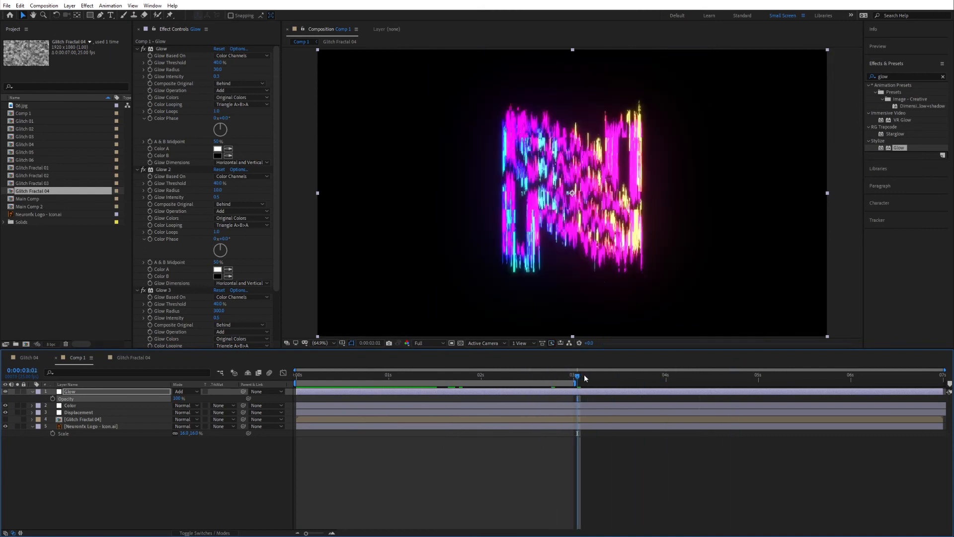
Step: Delete the logo layer from Comp 1 as a test and undo the deletion
left_click(106, 472)
left_click(71, 426)
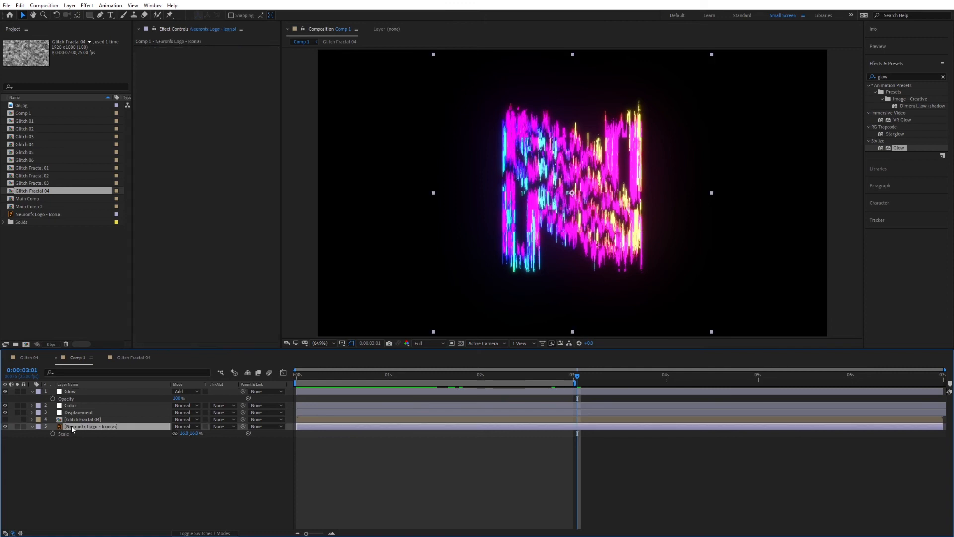
key("Delete")
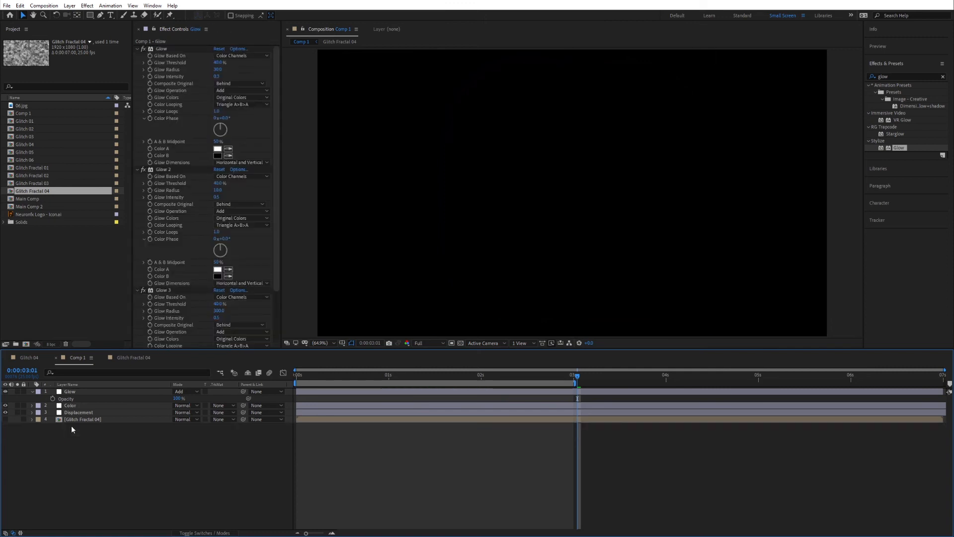
key("ctrl+z")
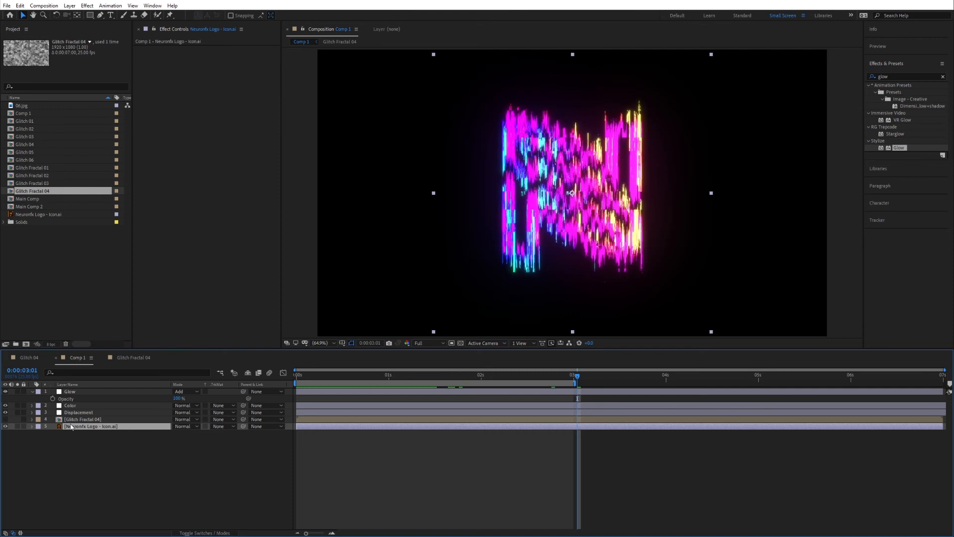
Step: Pre-compose the Glow, Color, Displacement and Glitch Fractal 04 layers as "Glitch Effect" and return to Comp 1
left_click(74, 419)
left_click(70, 392, "shift")
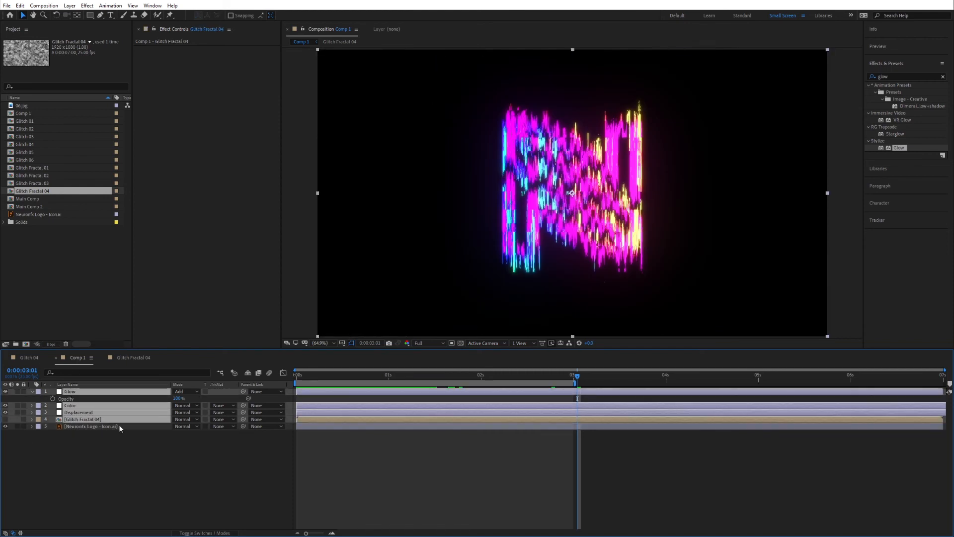
right_click(67, 392)
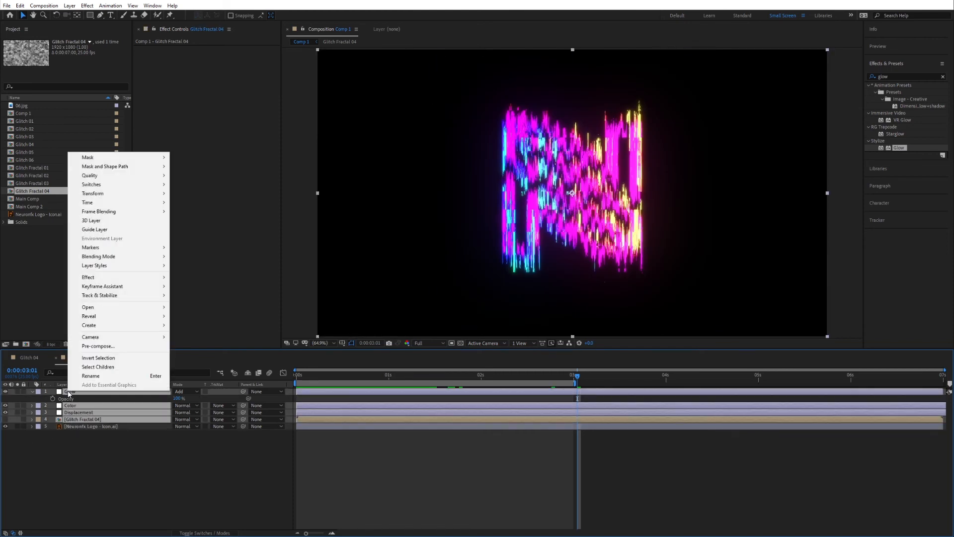
left_click(106, 346)
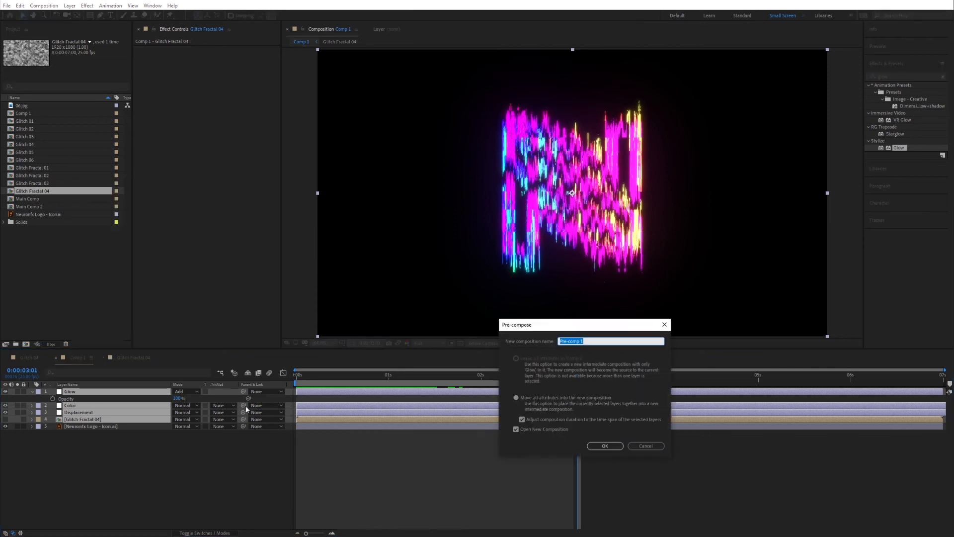
type("Glitch Effect")
key("Return")
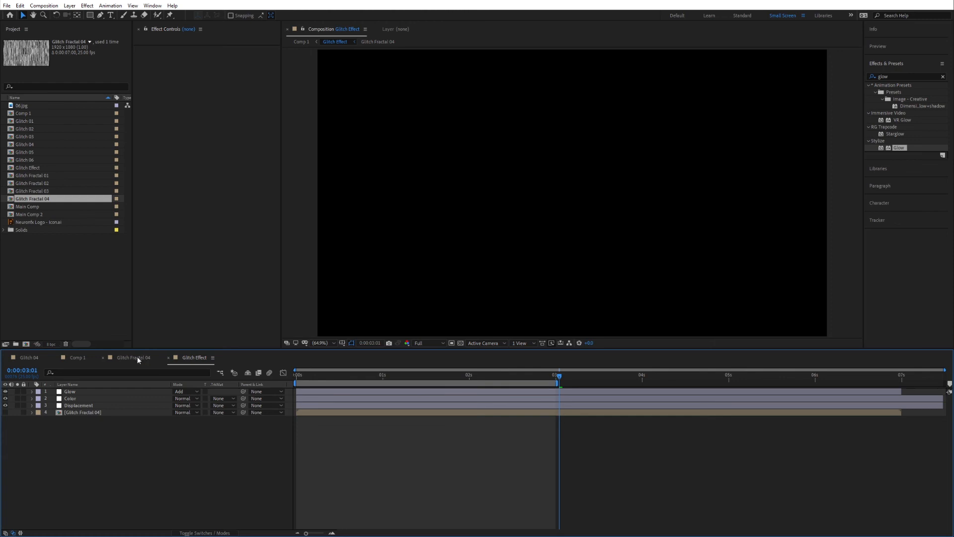
left_click(75, 358)
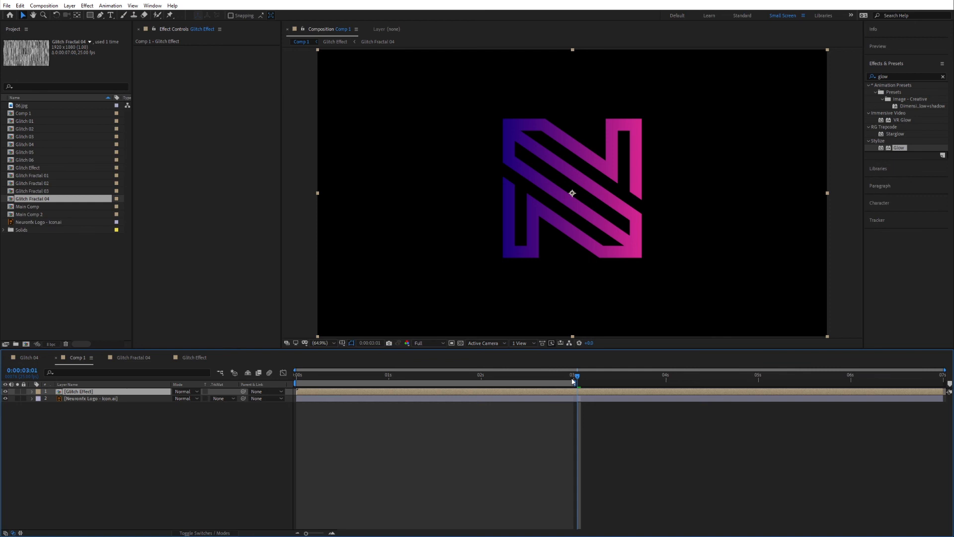
Step: Extend the end of Comp 1's work area to past four seconds
left_click_drag(577, 382, 708, 391)
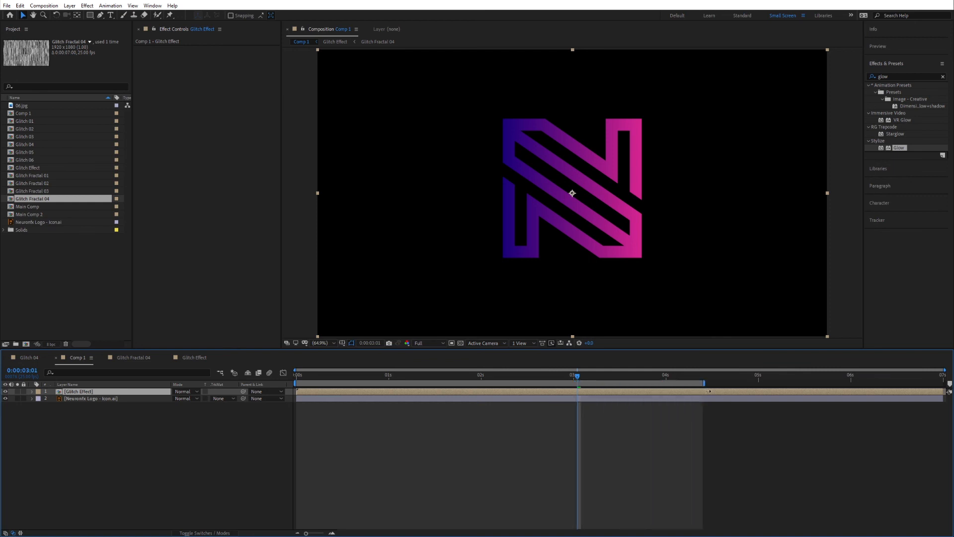
left_click(187, 396)
left_click(144, 428)
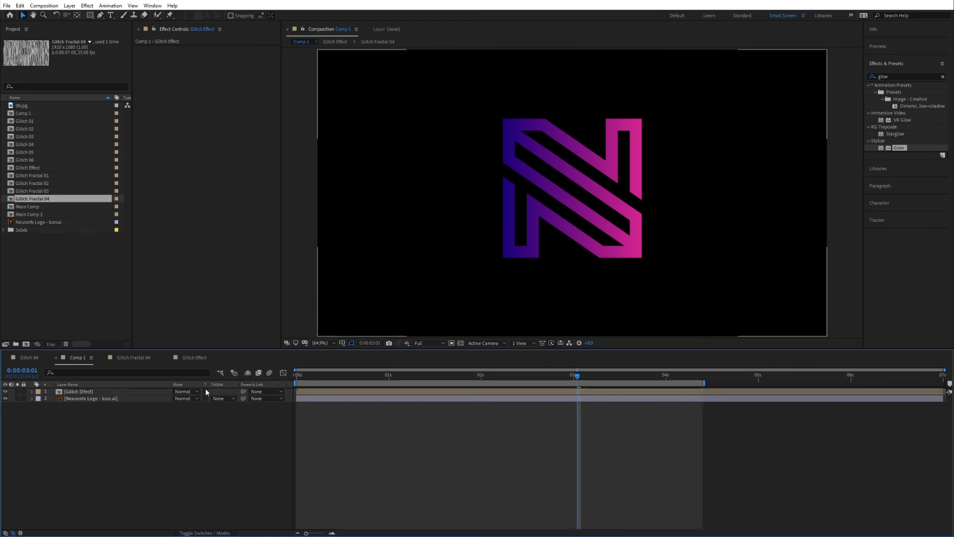
left_click(138, 399)
left_click(201, 437)
Step: Enable Collapse Transformations on the Glitch Effect layer so it affects the logo below, and preview the animation
left_click(207, 533)
left_click(181, 391)
left_click(181, 391)
left_click(182, 392)
left_click(181, 392)
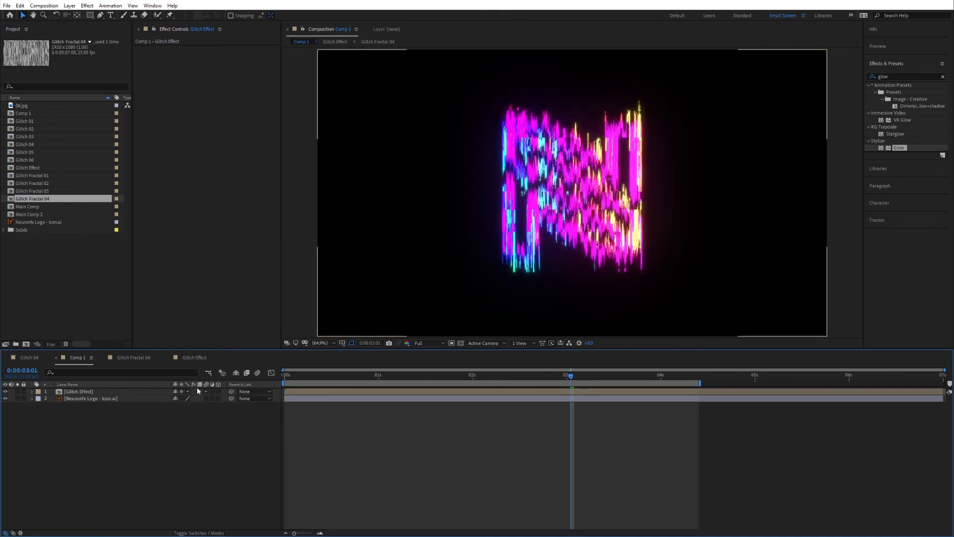
key("space")
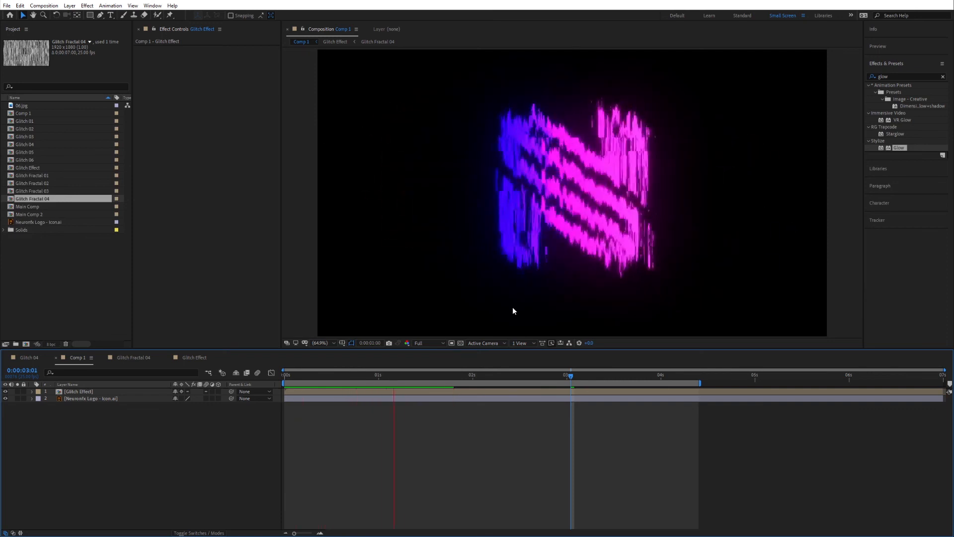
key("space")
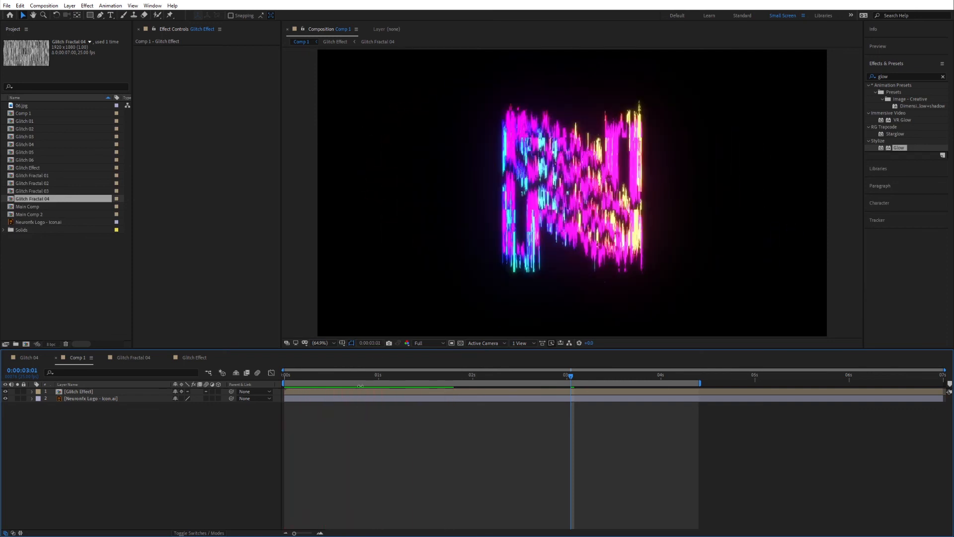
Step: Split the Glitch Effect layer at 0:00:00:07 and again just before one second, offsetting the remaining pieces along the timeline to leave short gaps
mouse_move(326, 375)
left_mouse_down()
mouse_move(303, 368)
mouse_move(344, 368)
mouse_move(300, 371)
mouse_move(311, 371)
left_mouse_up()
left_click(320, 394)
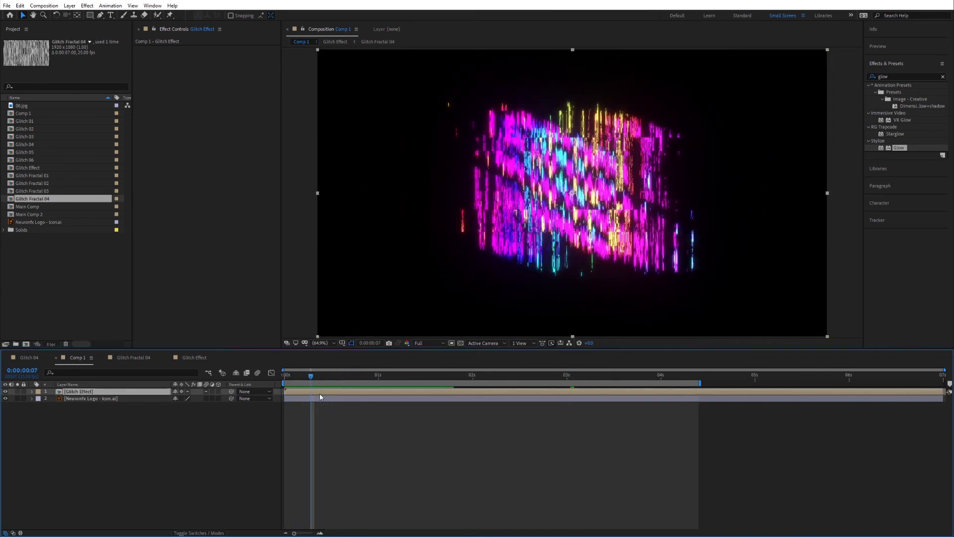
key("ctrl+shift+d")
left_click_drag(312, 390, 385, 380)
key("ctrl+shift+d")
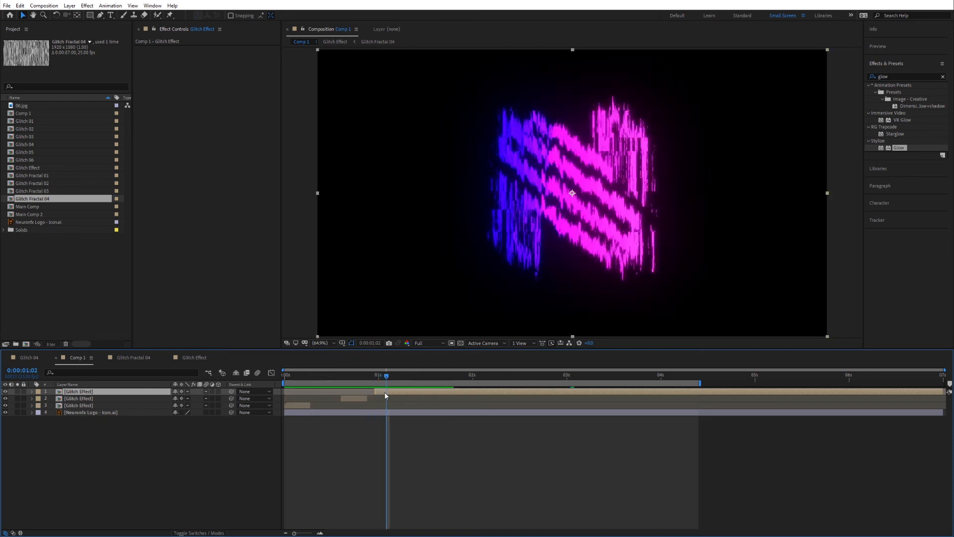
Step: Split the last Glitch Effect segment at 0:00:01:02, move the remainder to start at about 0:00:01:09, and preview the glitch bursts
key("ctrl+shift+d")
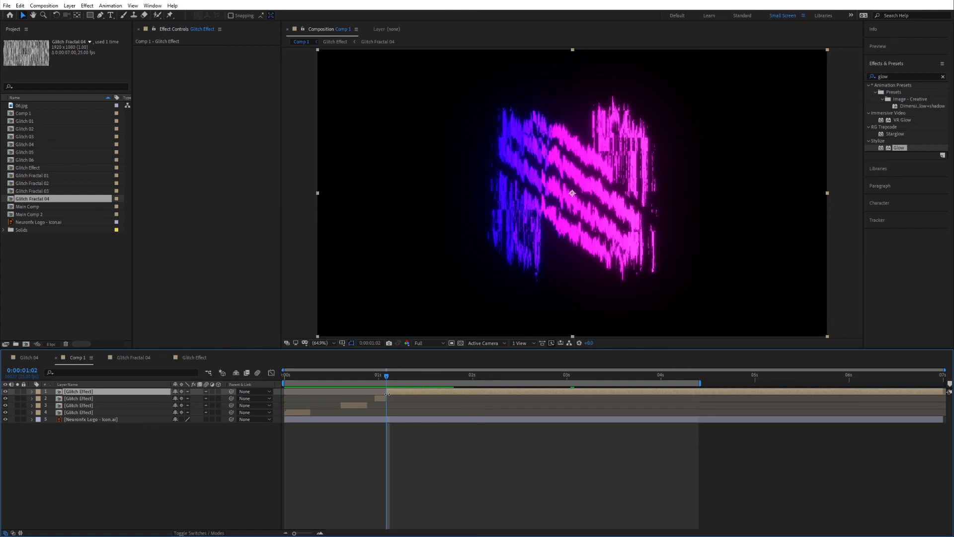
left_click_drag(387, 393, 409, 397)
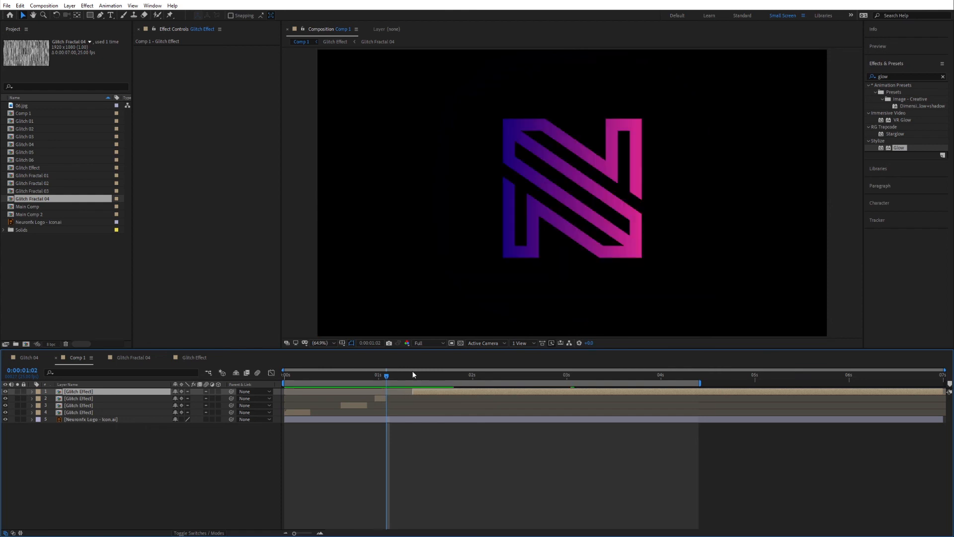
left_click_drag(413, 377, 426, 382)
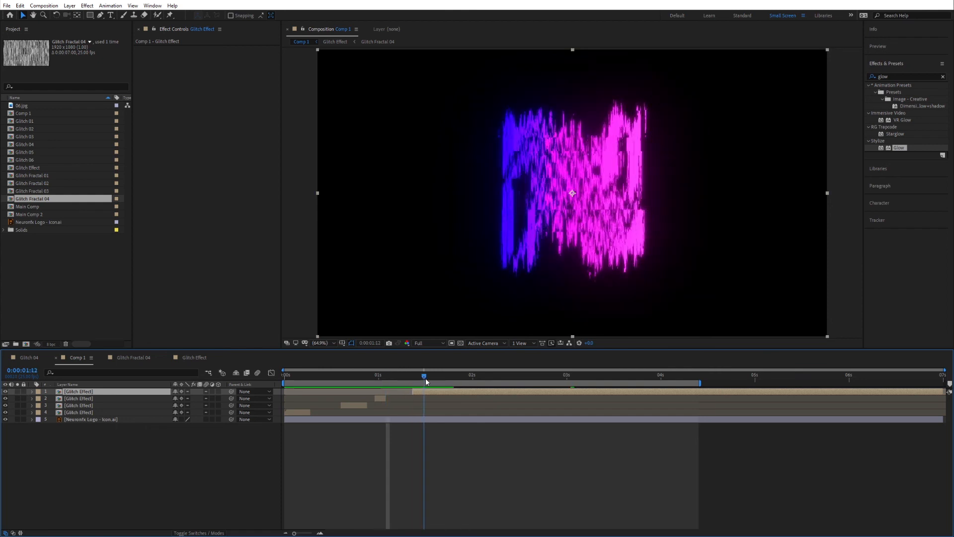
key("space")
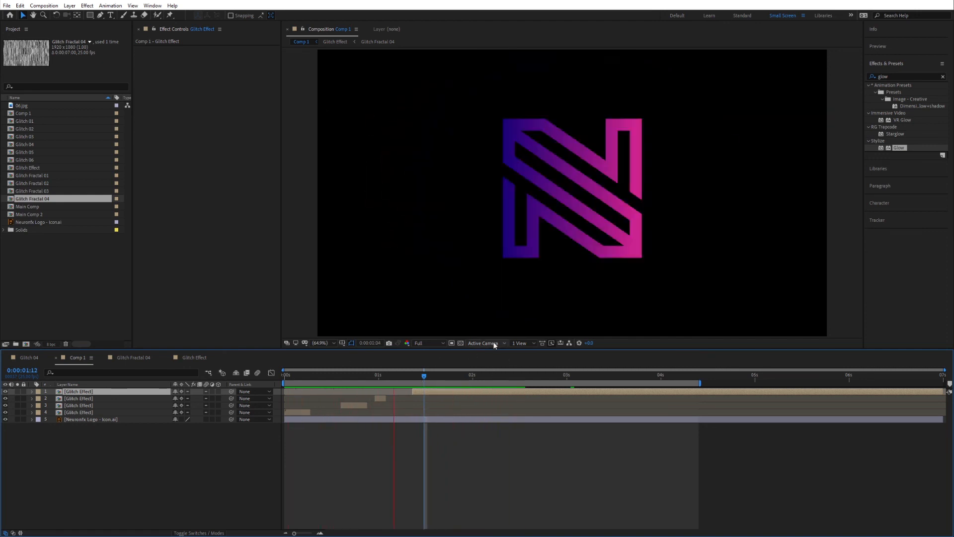
key("space")
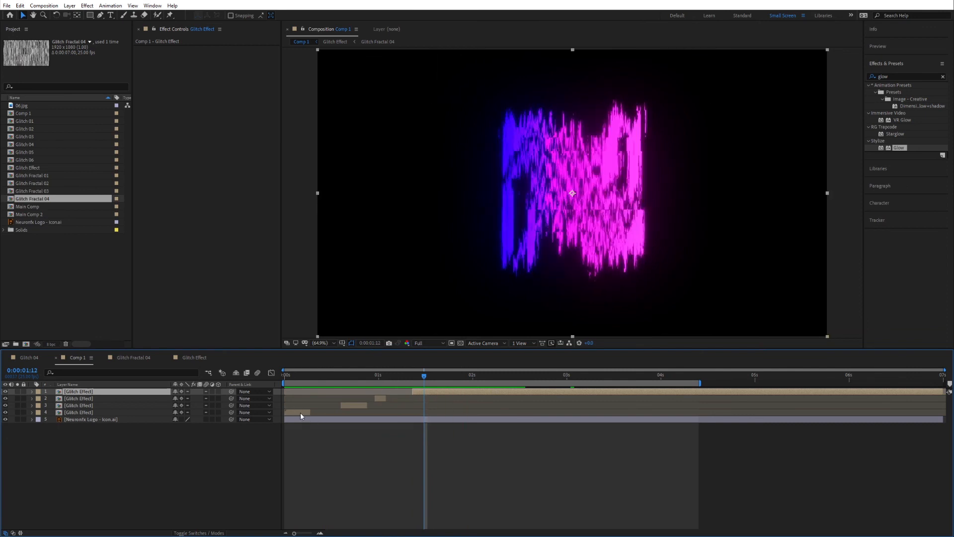
Step: Copy the Glow layer from the Glitch Effect composition and paste it above all layers in Comp 1
left_click(300, 413)
double_click(301, 413)
left_click(75, 393)
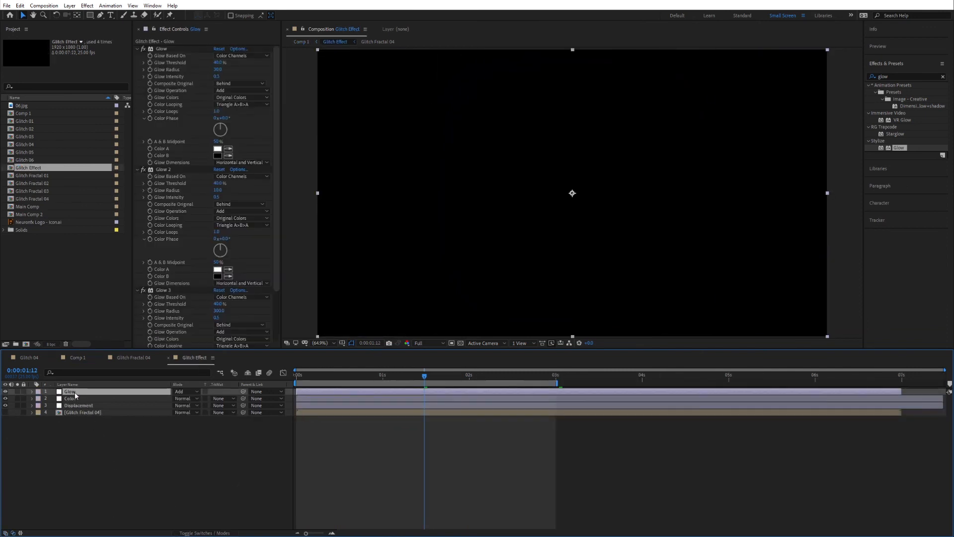
left_click(127, 359)
left_click(103, 434)
left_click_drag(76, 362, 130, 358)
left_click(106, 457)
key("ctrl+v")
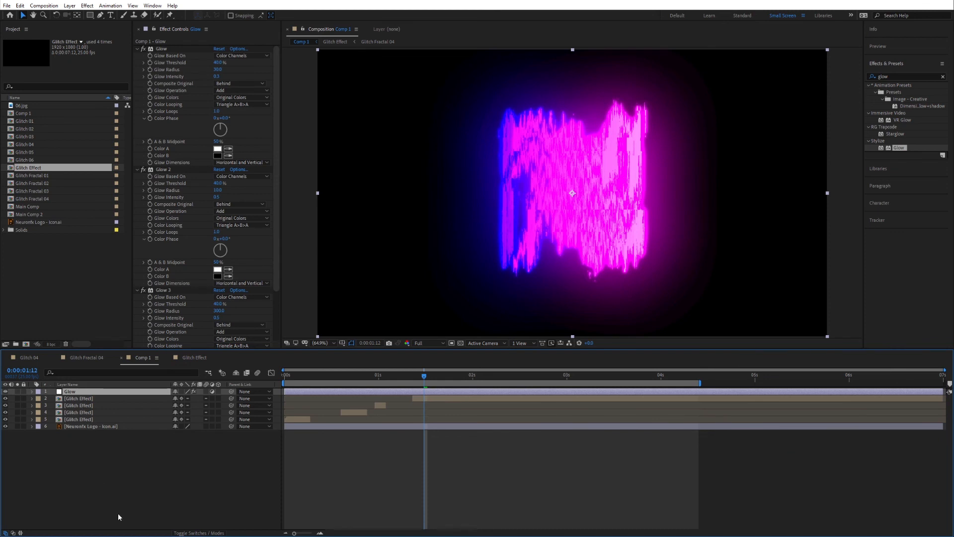
Step: Hide the original Glow layer inside the Glitch Effect composition, return to Comp 1 and preview the animation
double_click(80, 412)
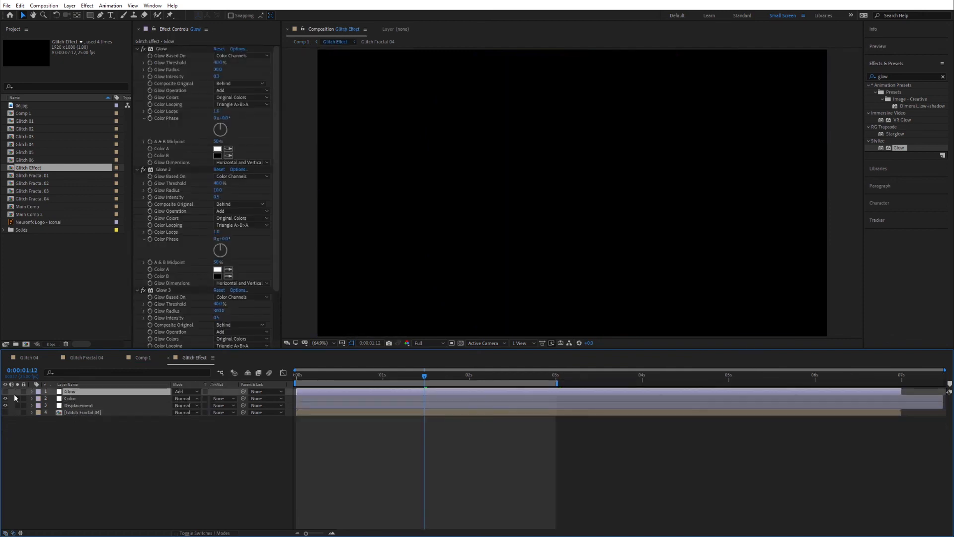
left_click(150, 362)
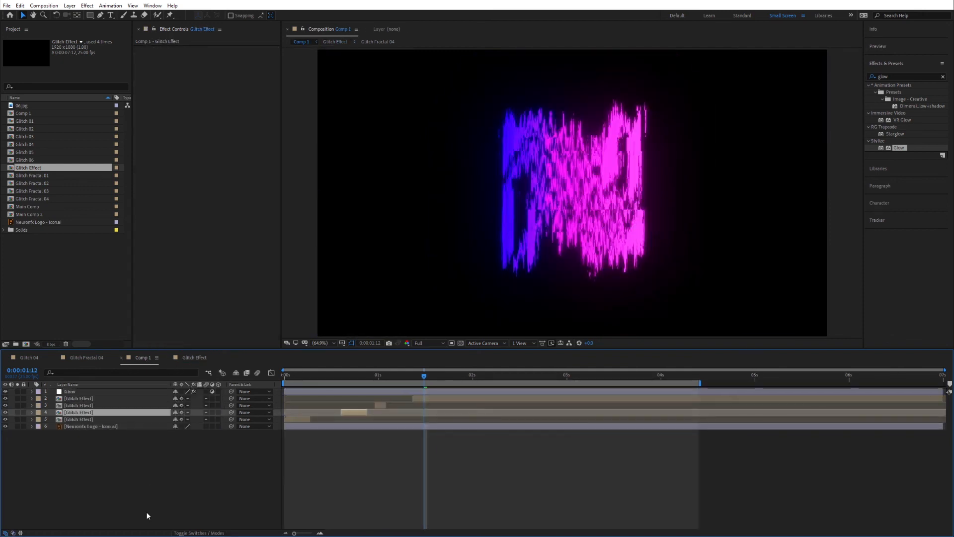
key("space")
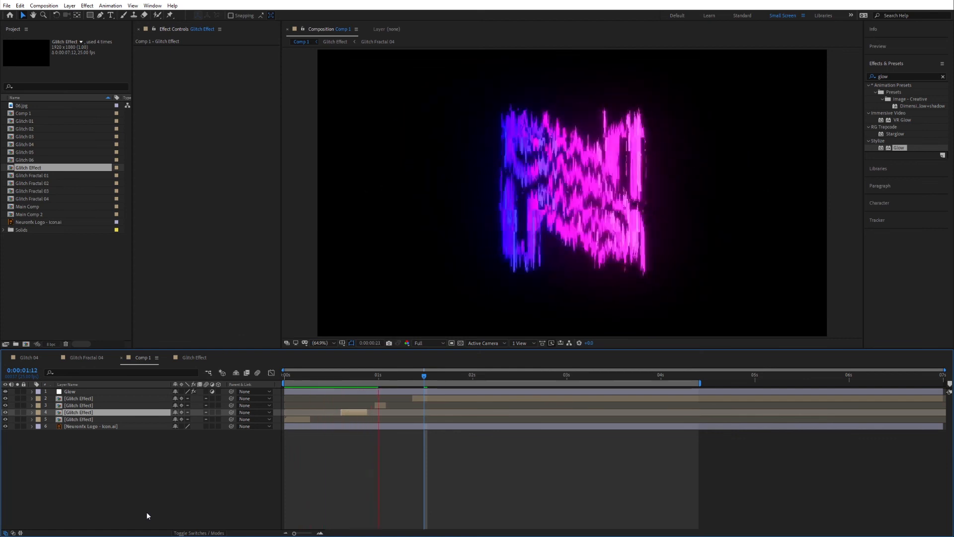